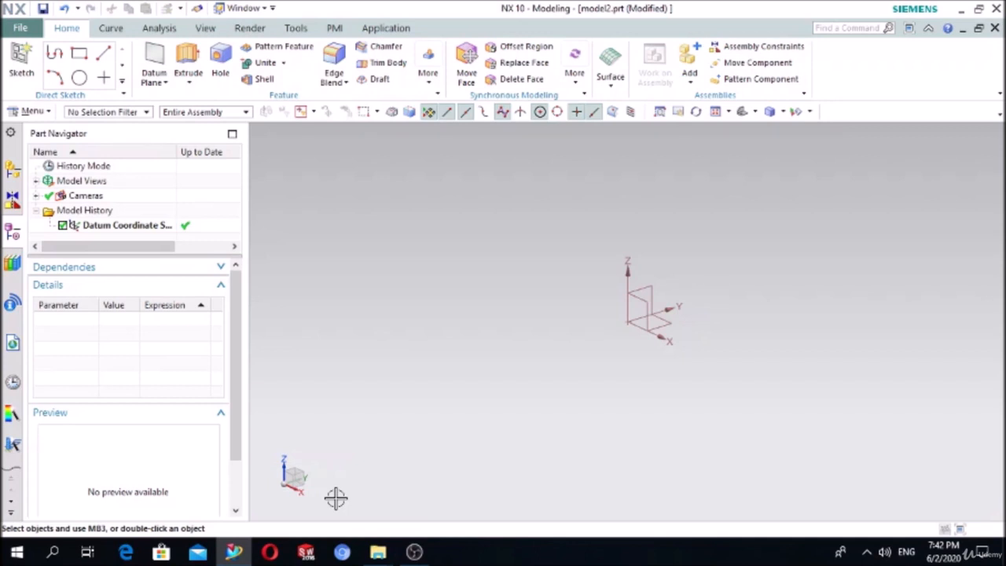
# - Create a new sketch on the XY plane of the datum coordinate system
pyautogui.click(23, 63)
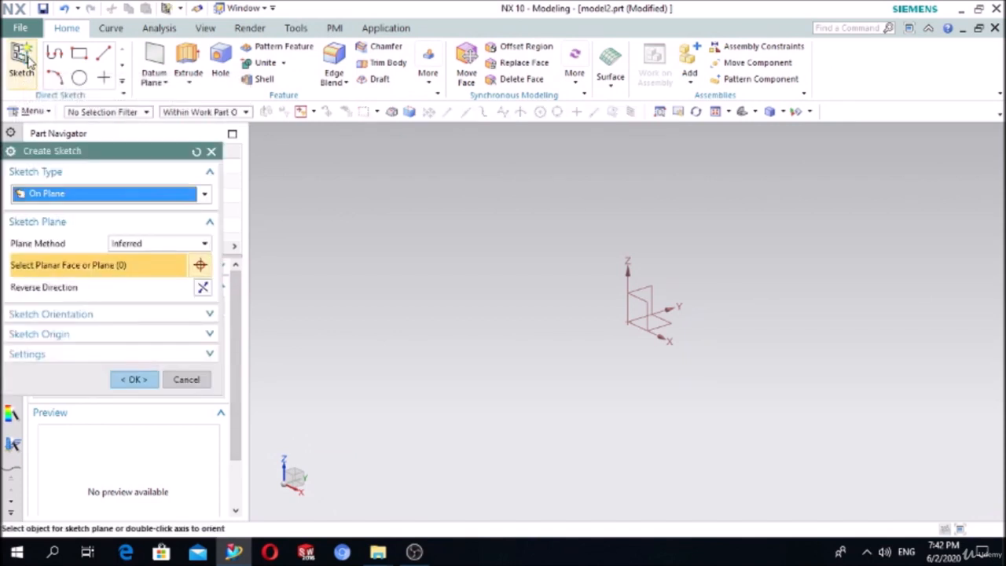
pyautogui.click(636, 322)
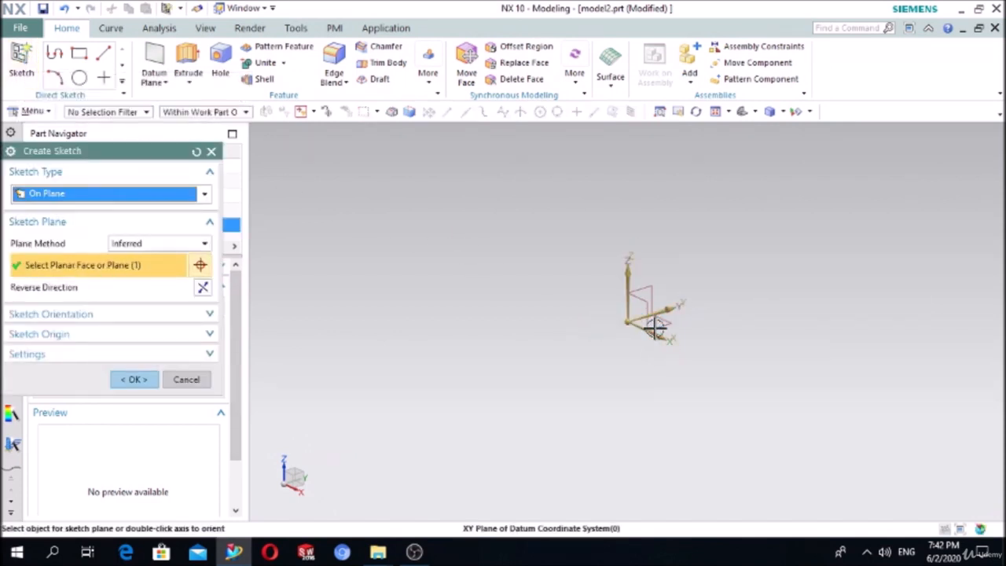
pyautogui.click(132, 380)
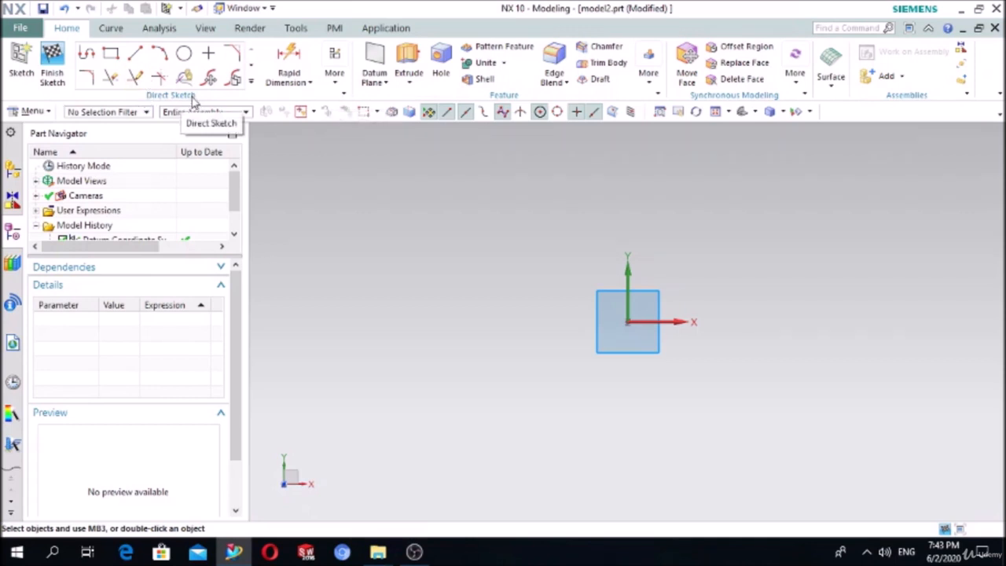
pyautogui.click(344, 90)
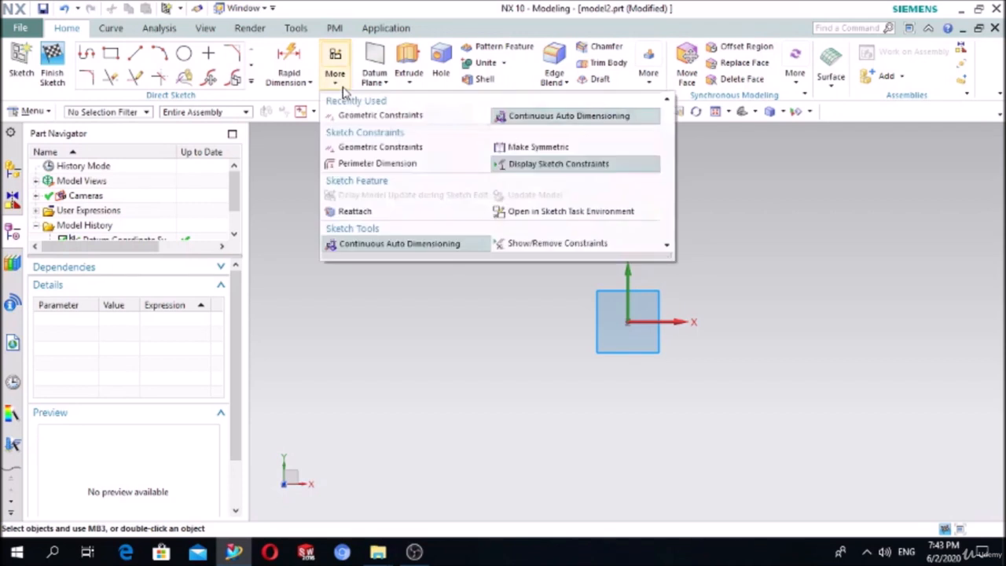
pyautogui.click(534, 148)
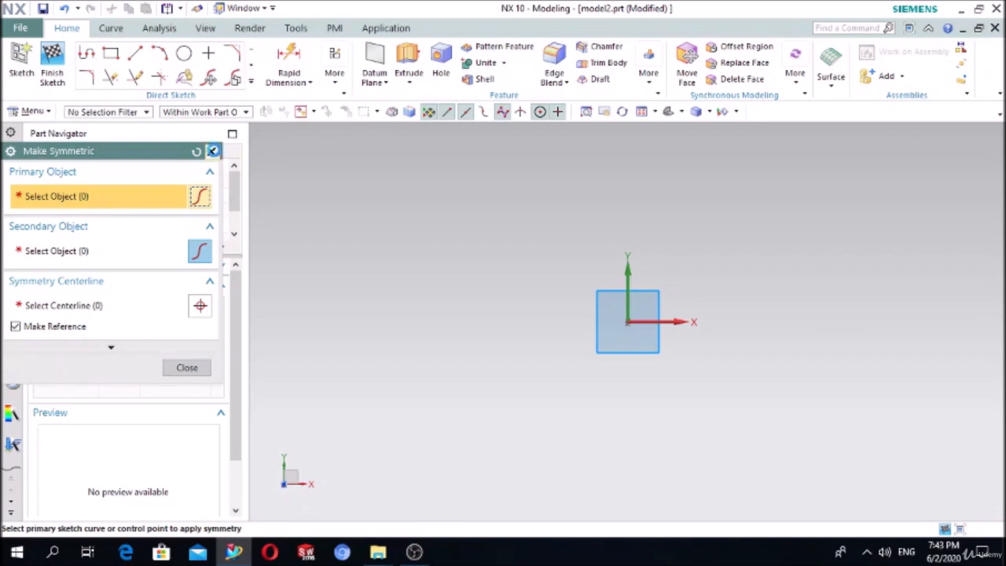
pyautogui.click(210, 151)
pyautogui.click(334, 61)
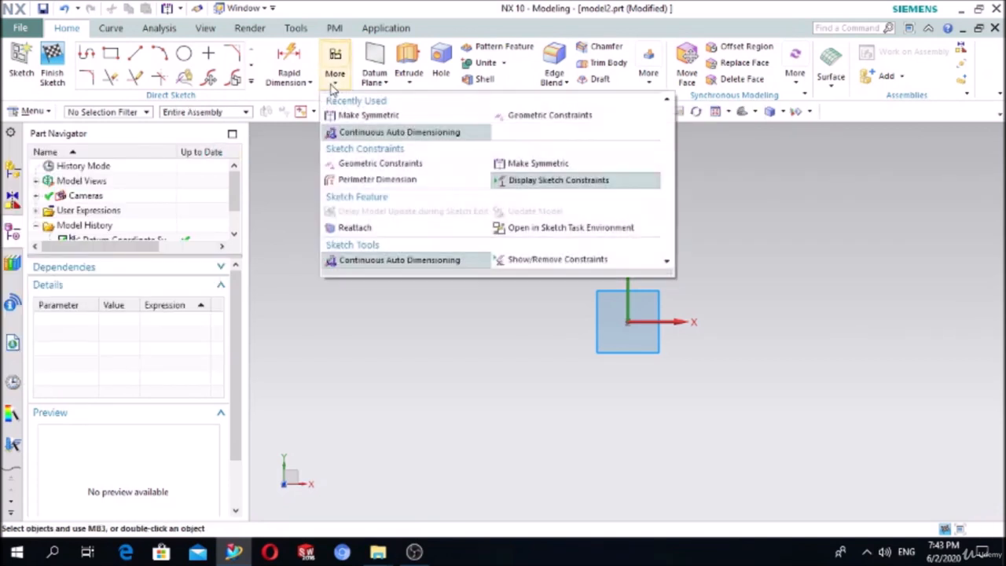
pyautogui.click(349, 115)
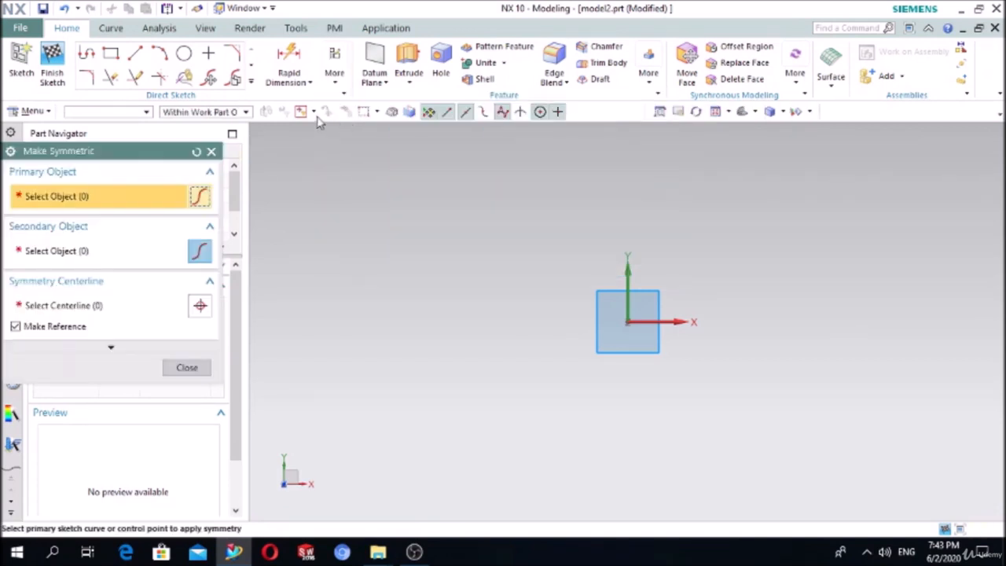
pyautogui.click(211, 151)
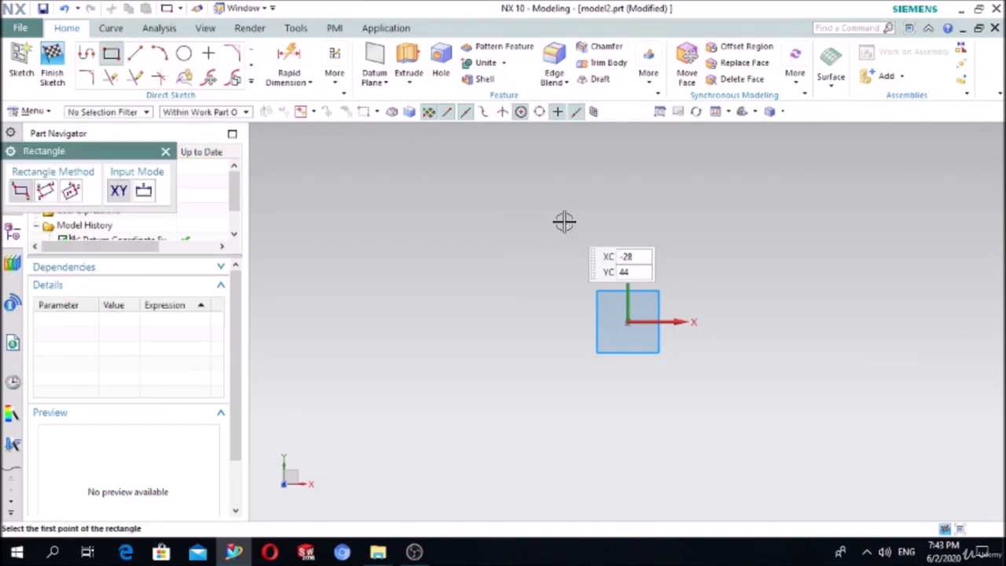
# - Draw a rectangle spanning the origin, from above-left to below-right
pyautogui.click(111, 54)
pyautogui.click(464, 224)
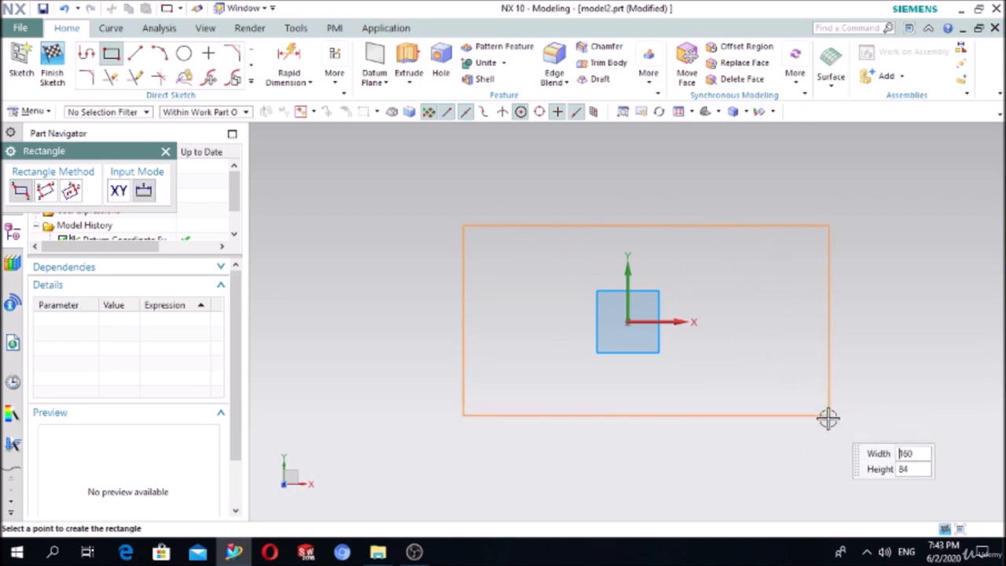
pyautogui.click(816, 389)
pyautogui.press('Escape')
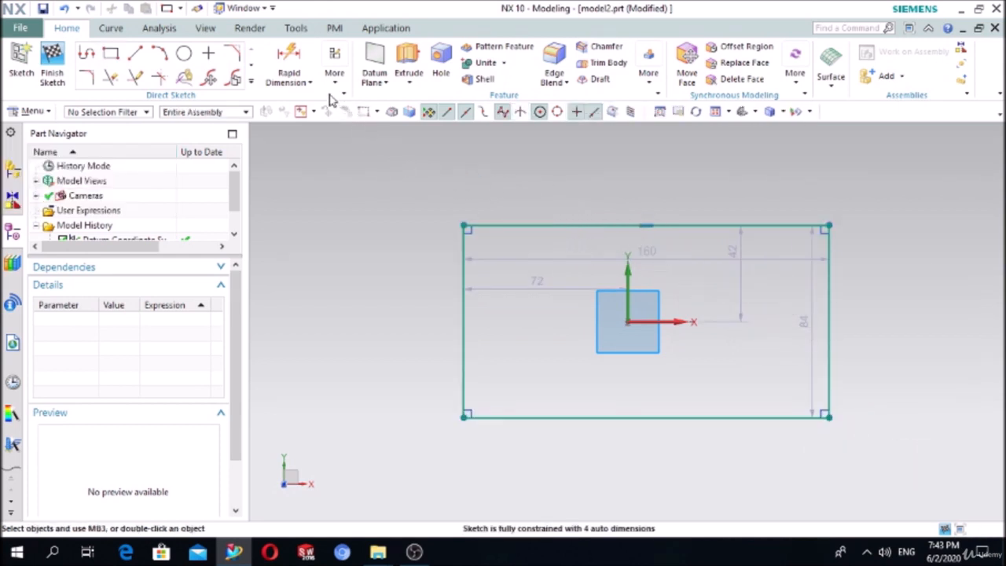
# - Dimension the rectangle's top edge to 200 and its left edge to 100
pyautogui.click(289, 55)
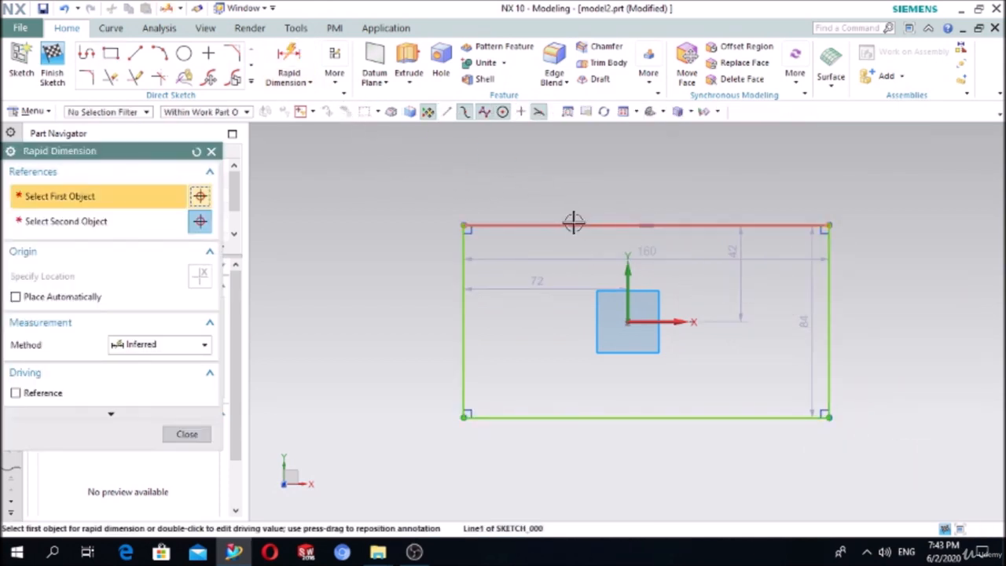
pyautogui.click(582, 225)
pyautogui.click(645, 172)
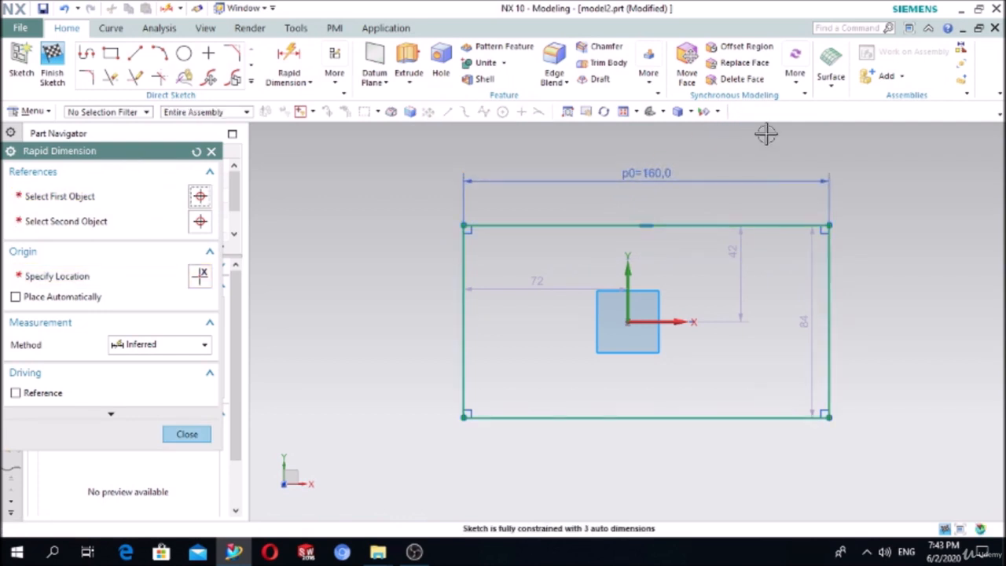
pyautogui.write('200')
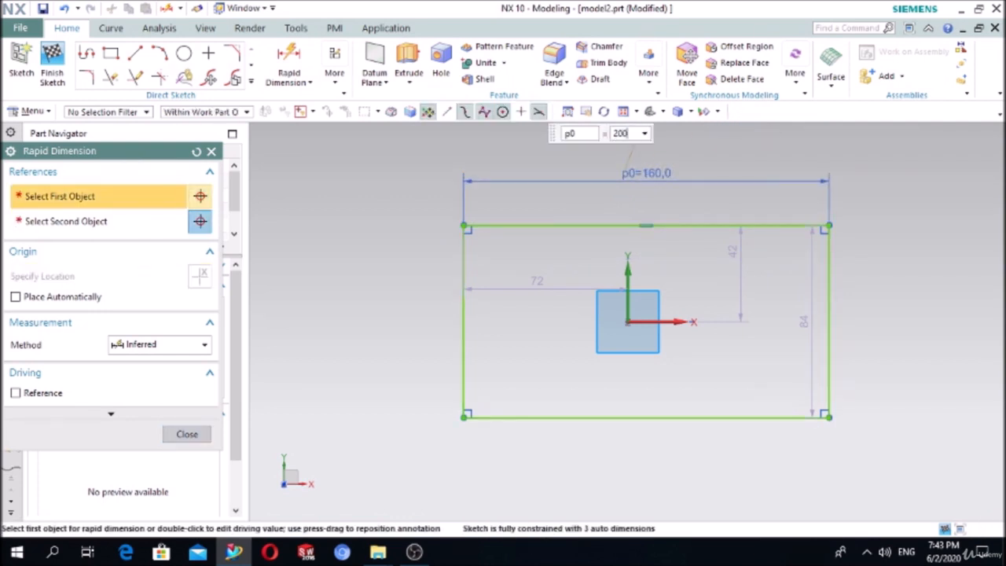
pyautogui.press('Return')
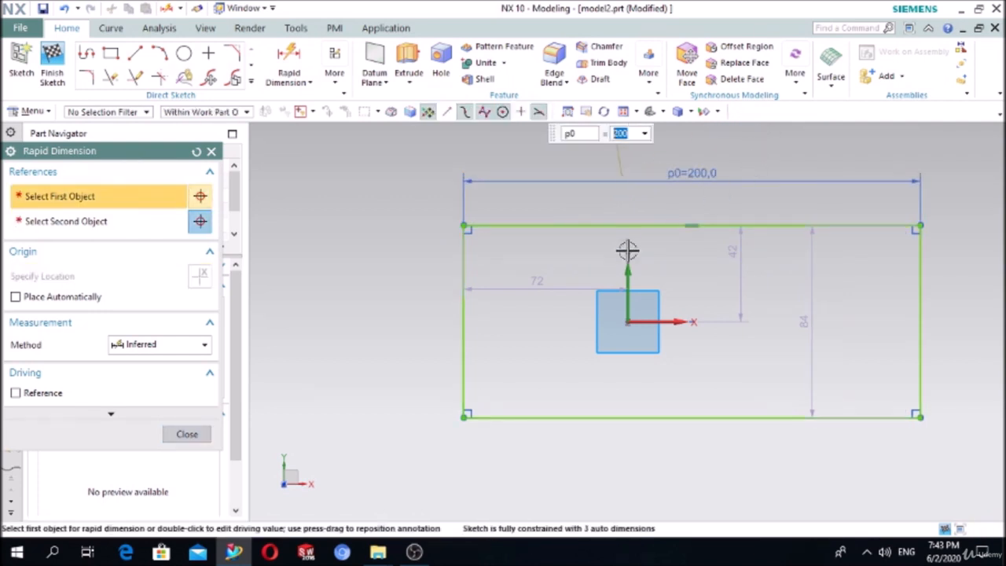
pyautogui.click(467, 345)
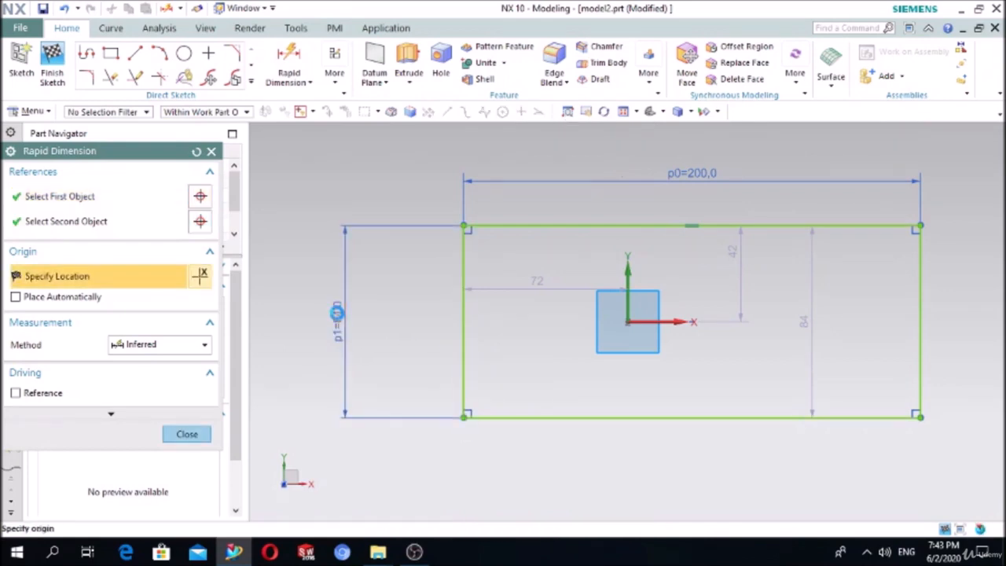
pyautogui.click(337, 315)
pyautogui.write('1')
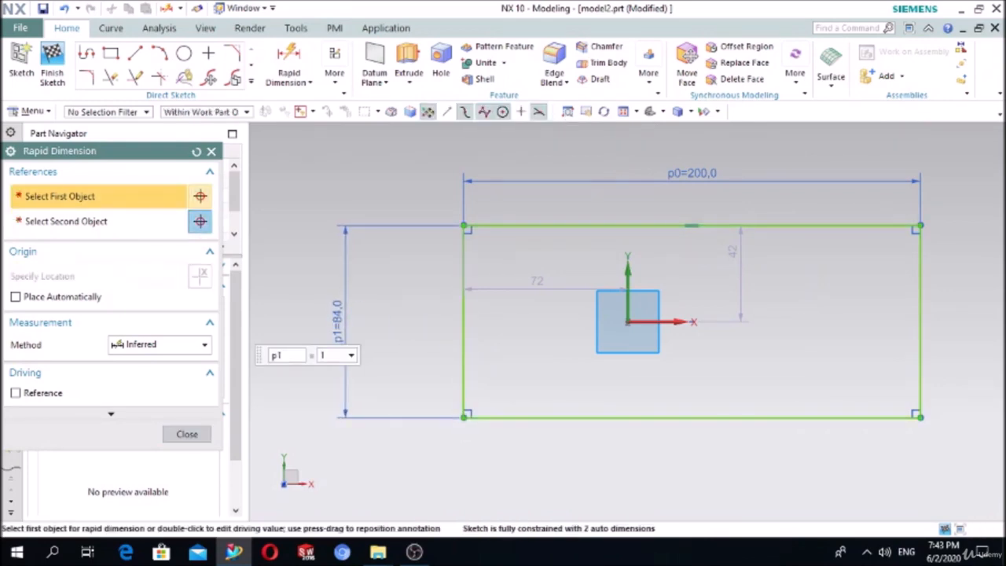
pyautogui.write('00')
pyautogui.press('Return')
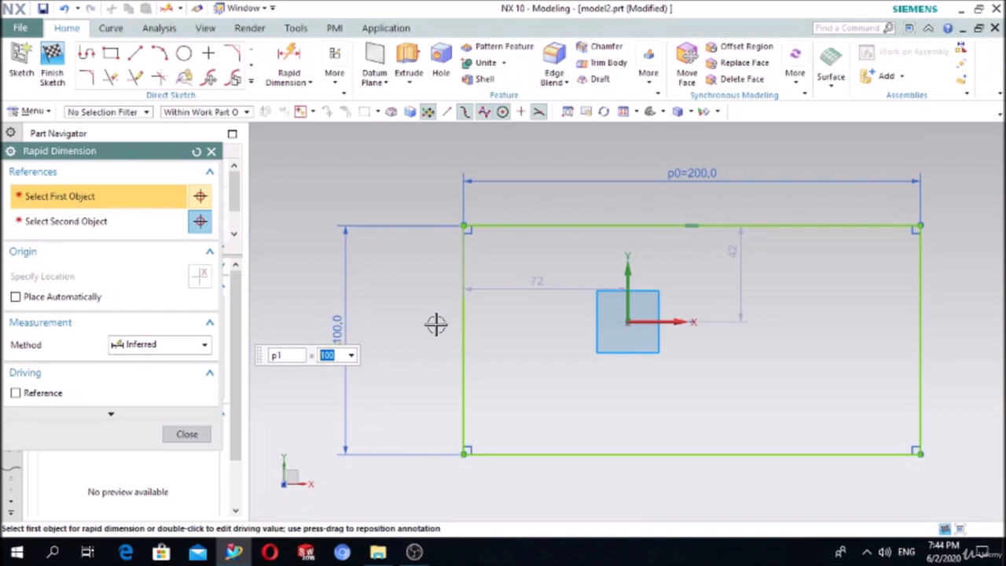
pyautogui.press('Escape')
pyautogui.click(335, 77)
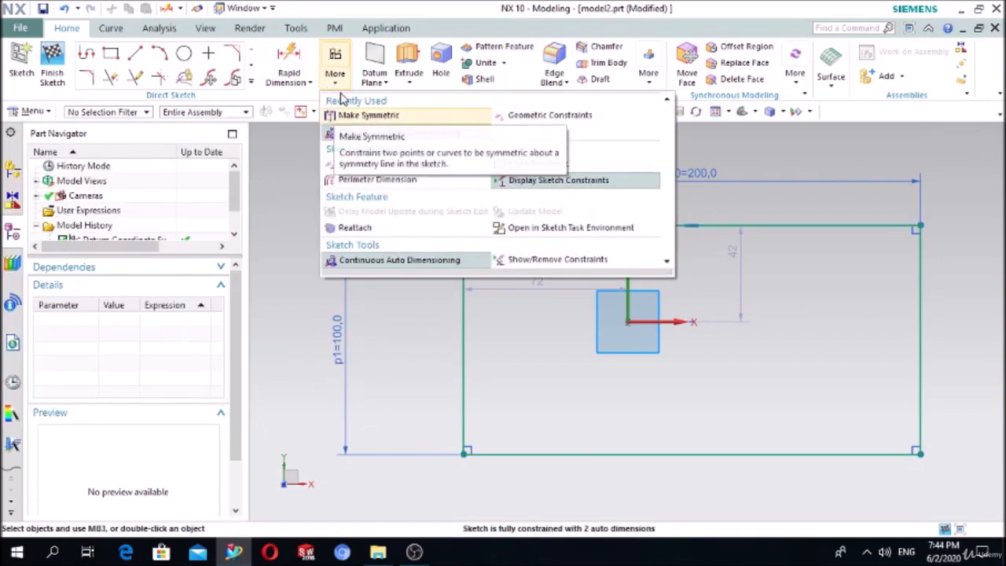
# - Make the rectangle's left and right edges symmetric about the vertical Y axis
pyautogui.click(350, 115)
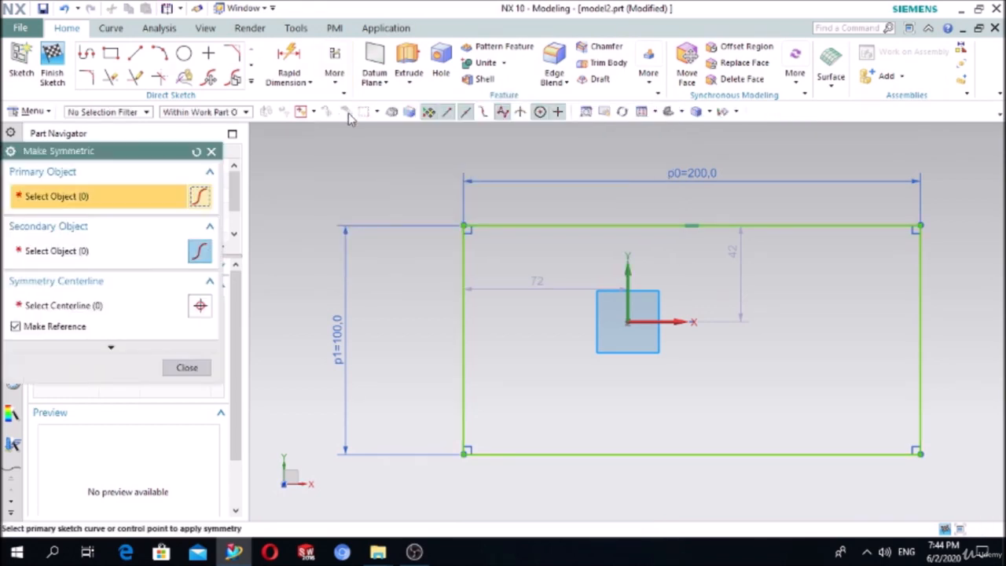
pyautogui.moveTo(99, 158); pyautogui.dragTo(225, 143)
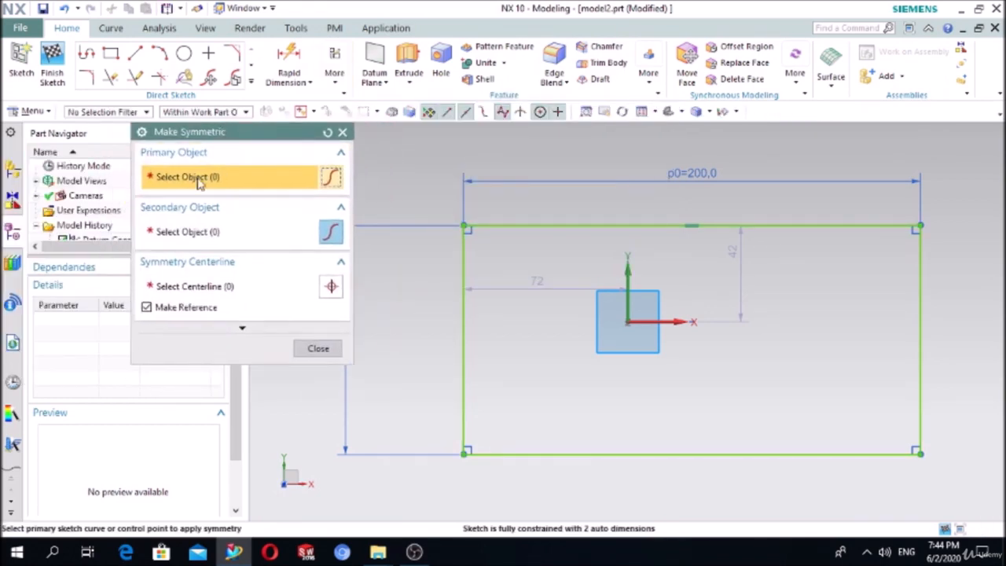
pyautogui.click(461, 309)
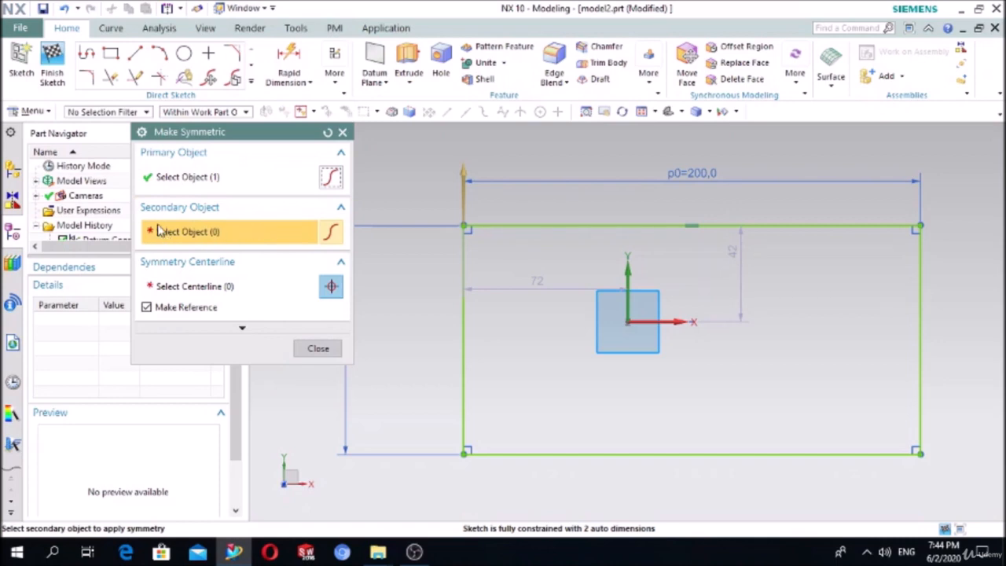
pyautogui.click(923, 297)
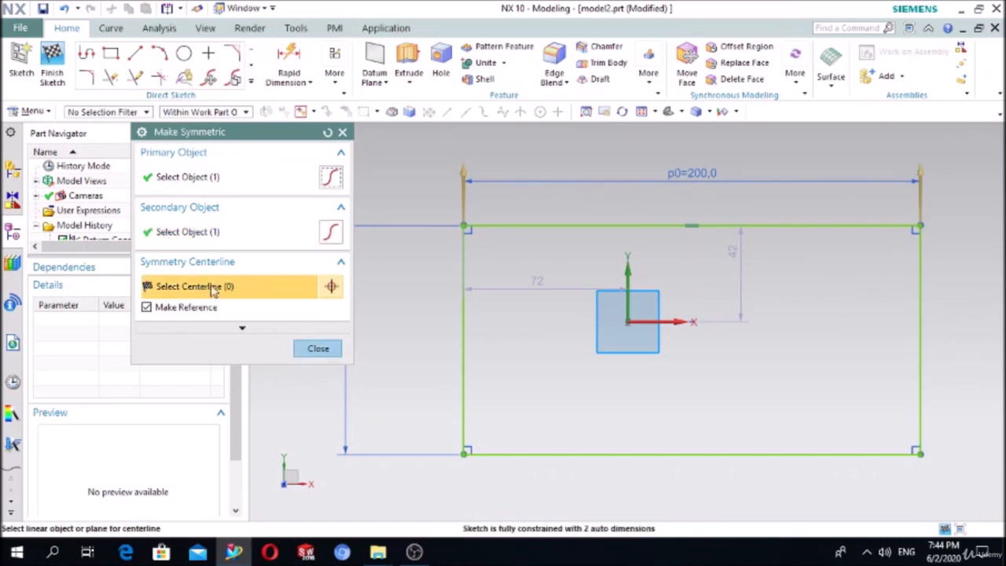
pyautogui.click(631, 271)
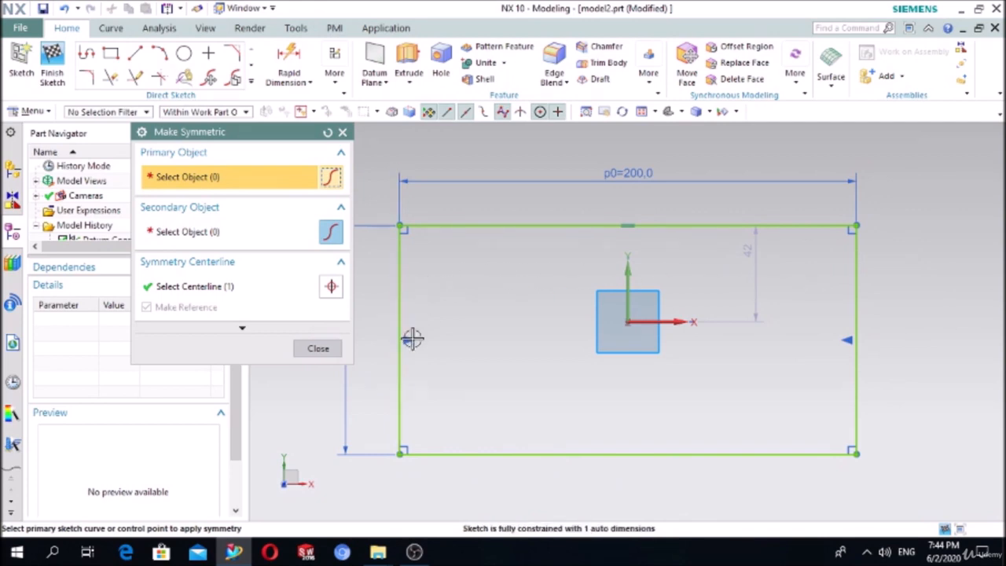
# - Make the top and bottom edges symmetric about the horizontal X axis
pyautogui.click(328, 133)
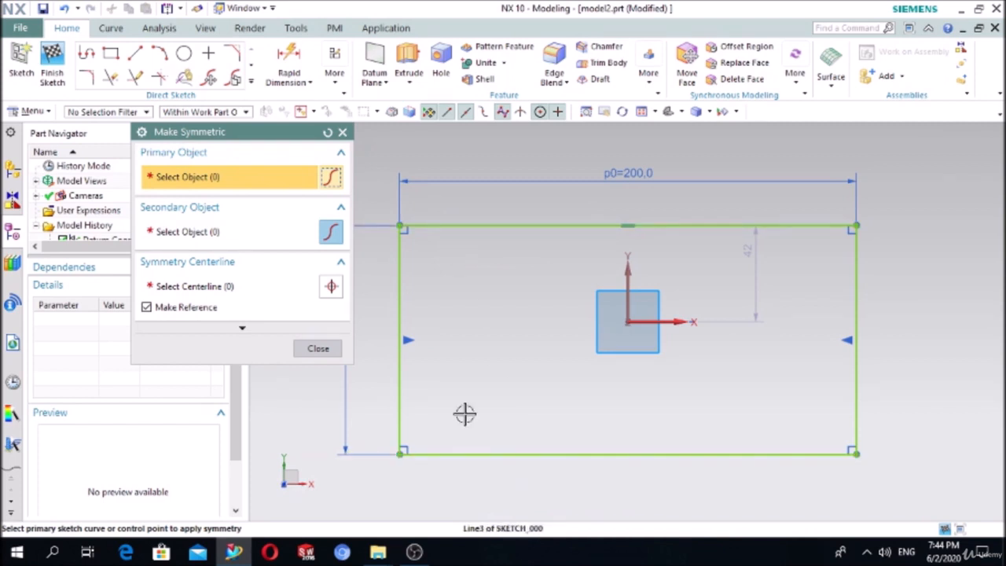
pyautogui.click(460, 227)
pyautogui.scroll(-1, 566, 253)
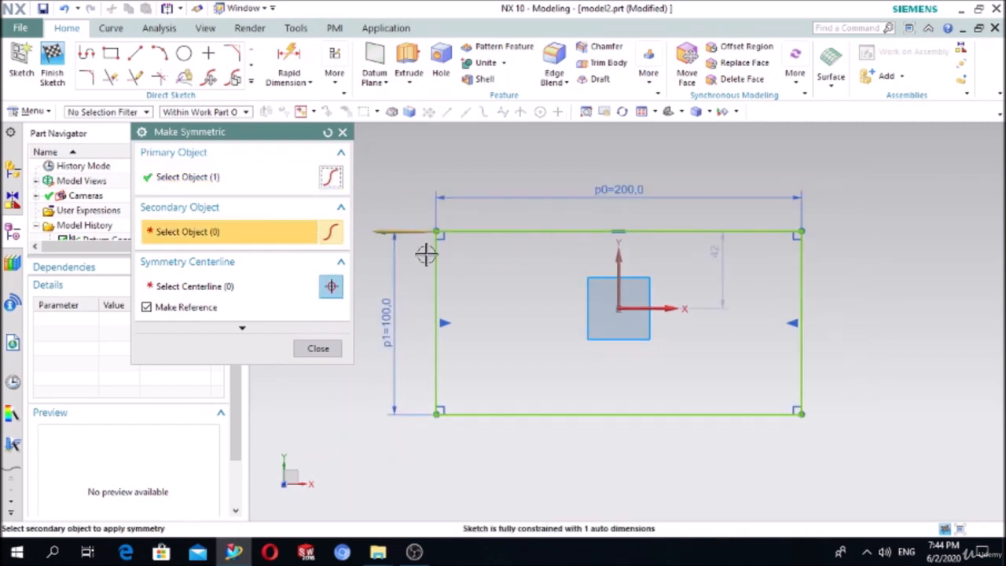
pyautogui.click(539, 414)
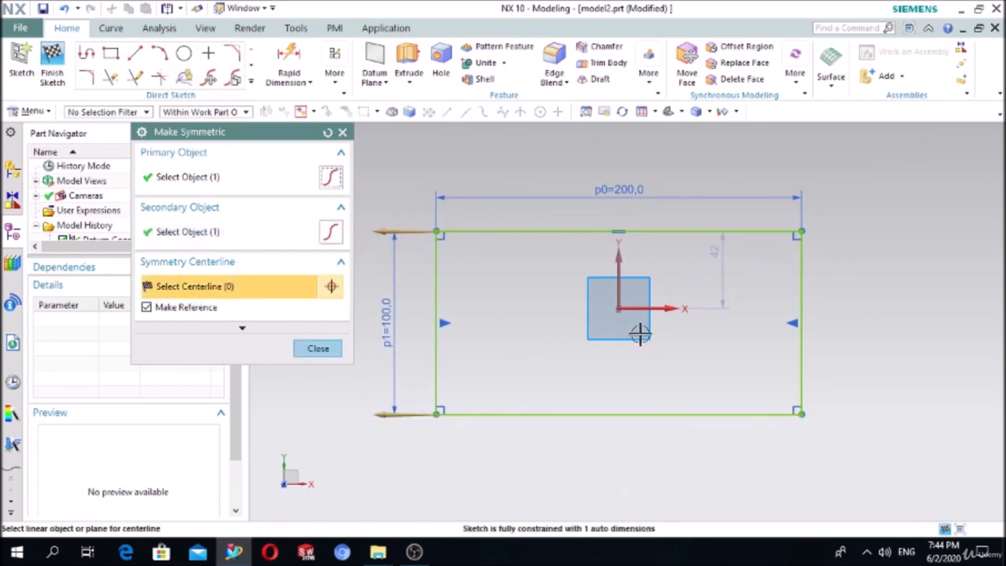
pyautogui.click(670, 307)
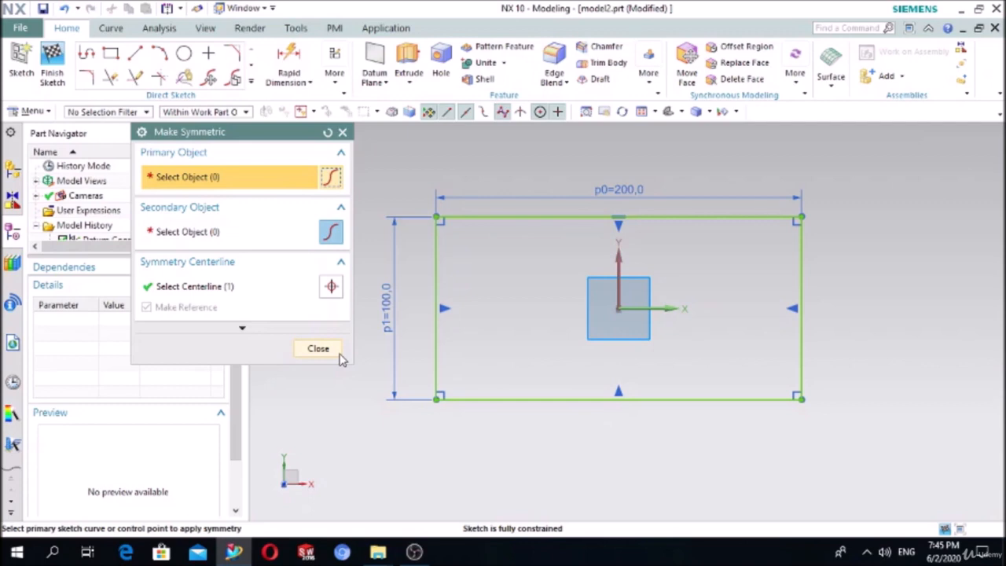
pyautogui.click(343, 132)
# - Delete all four edges of the rectangle
pyautogui.click(455, 219)
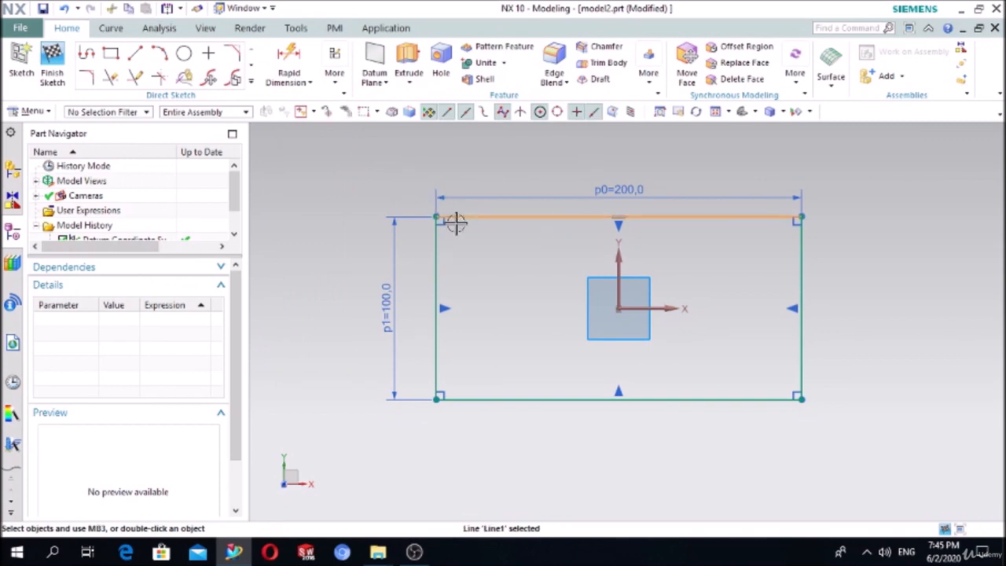
pyautogui.press('Delete')
pyautogui.click(434, 271)
pyautogui.press('Delete')
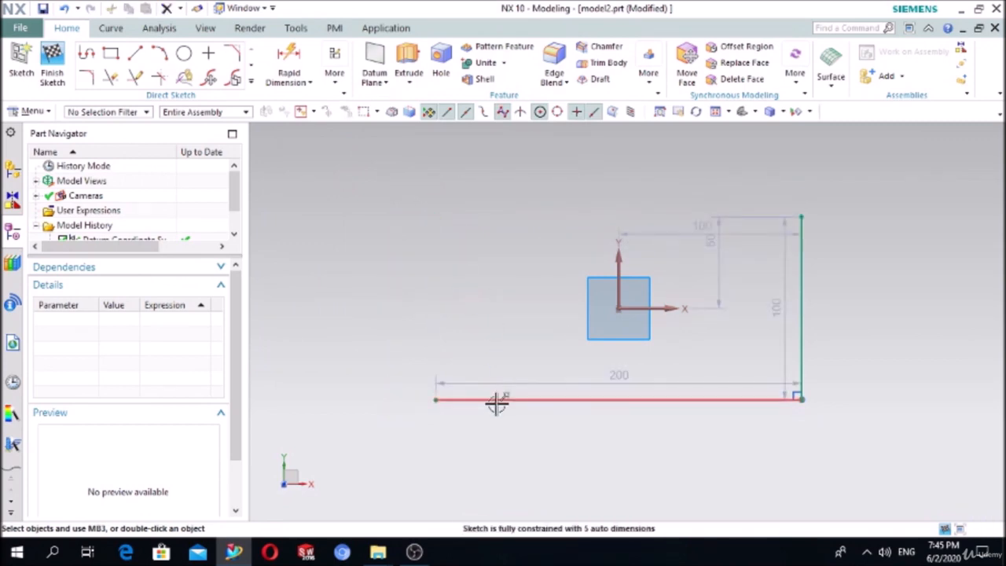
pyautogui.click(496, 400)
pyautogui.press('Delete')
pyautogui.click(802, 316)
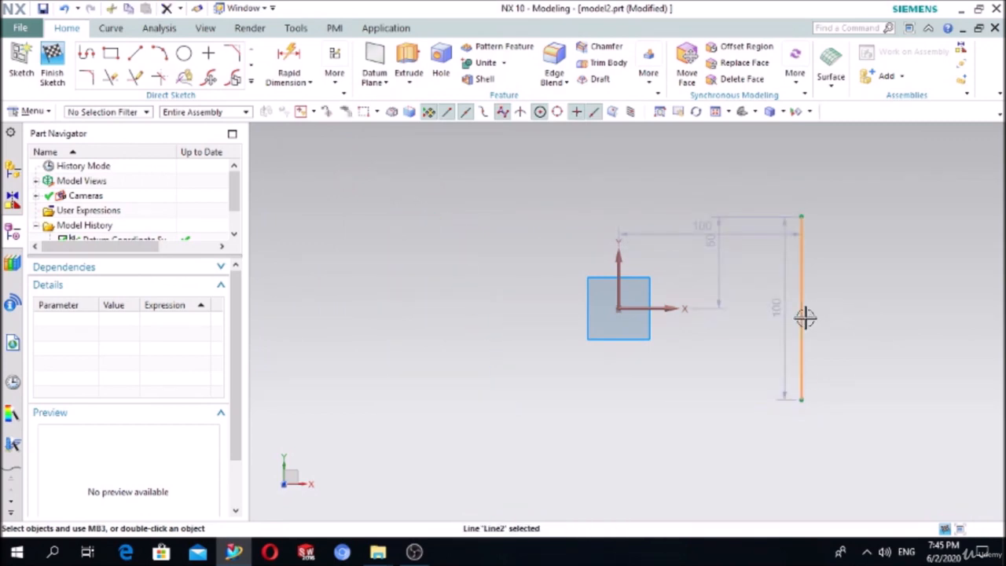
pyautogui.press('Delete')
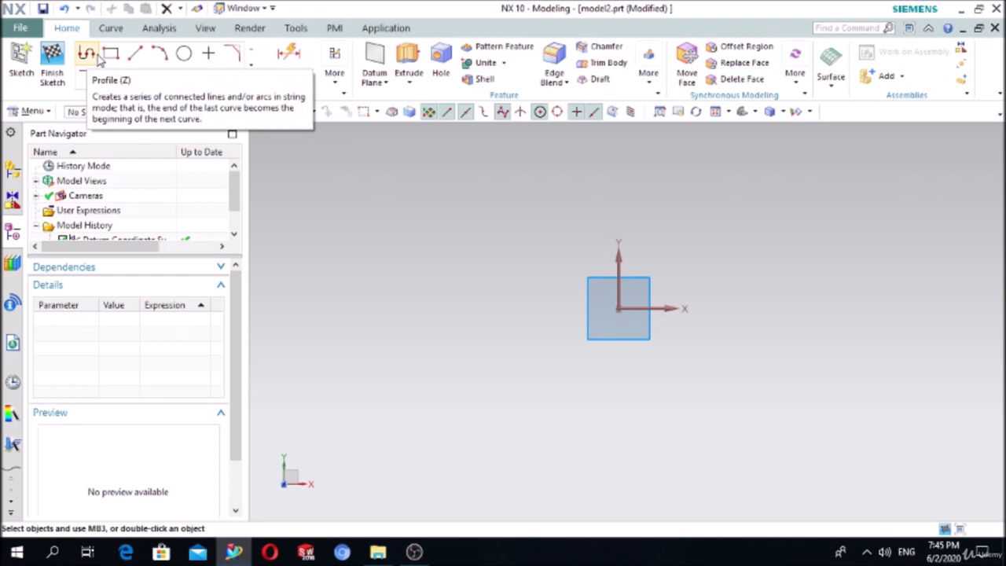
# - Use Profile to chain lines: 58, a slanted side, 40 on top, vertical back down, then 71.4
pyautogui.click(88, 53)
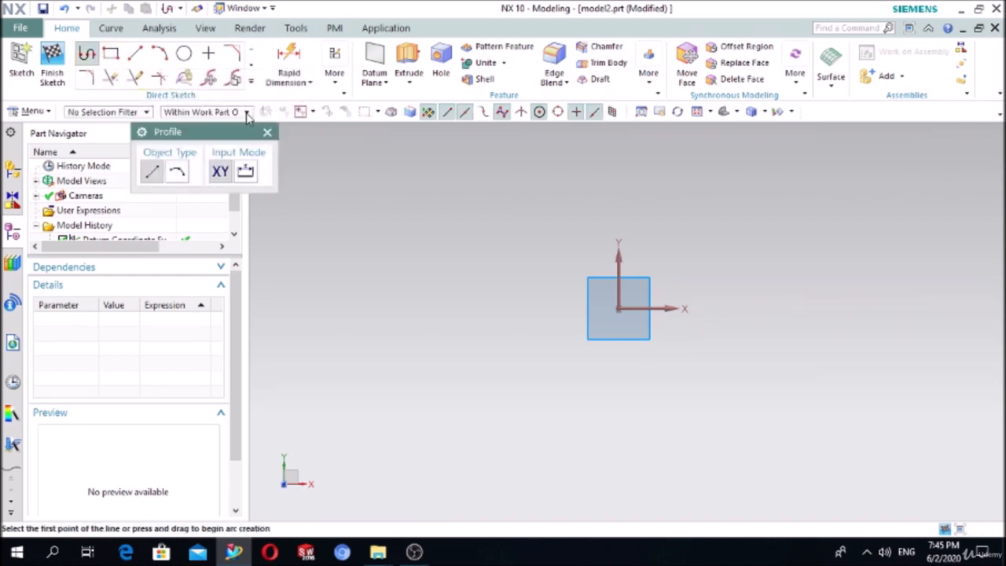
pyautogui.click(452, 285)
pyautogui.click(557, 283)
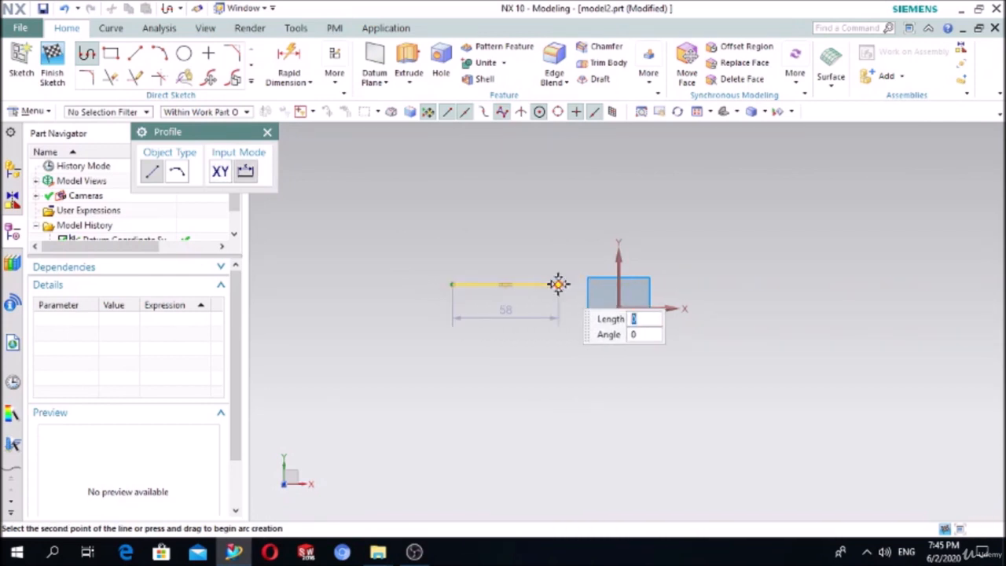
pyautogui.click(607, 155)
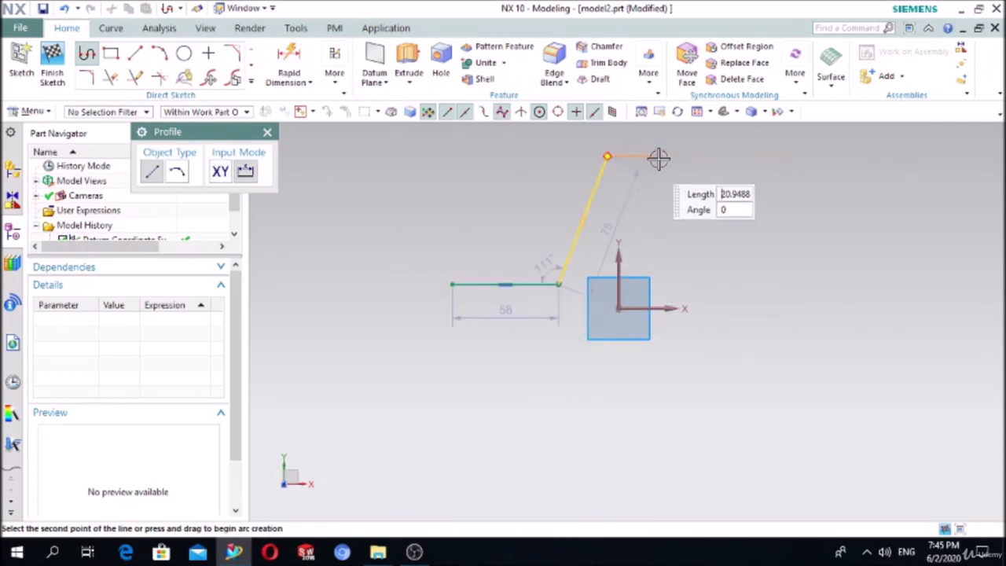
pyautogui.click(680, 155)
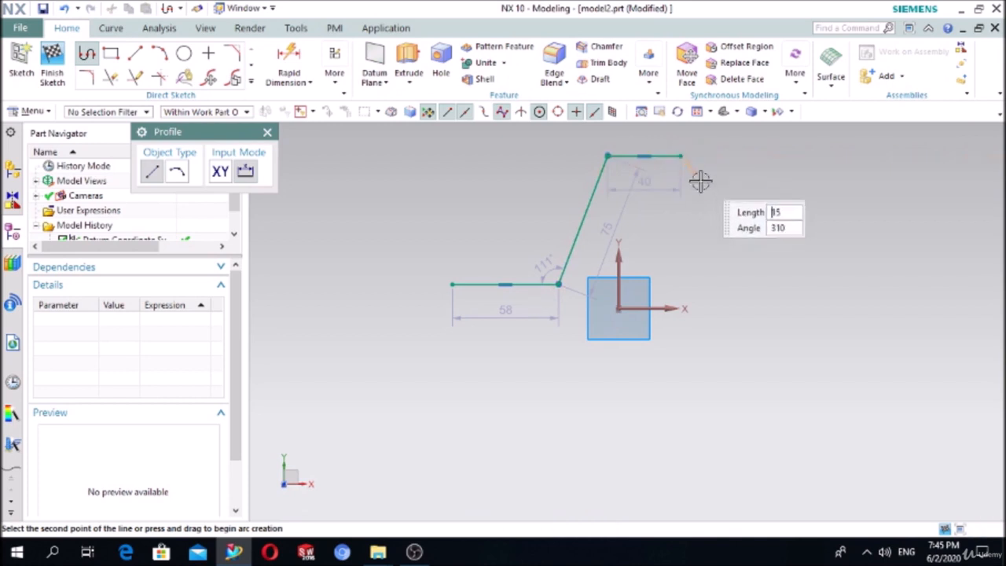
pyautogui.click(688, 285)
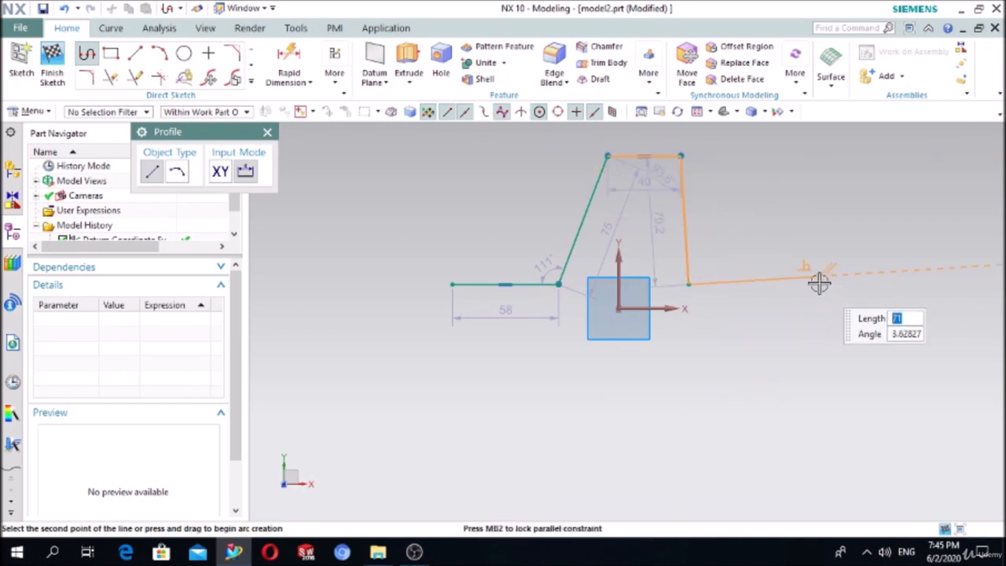
pyautogui.click(819, 284)
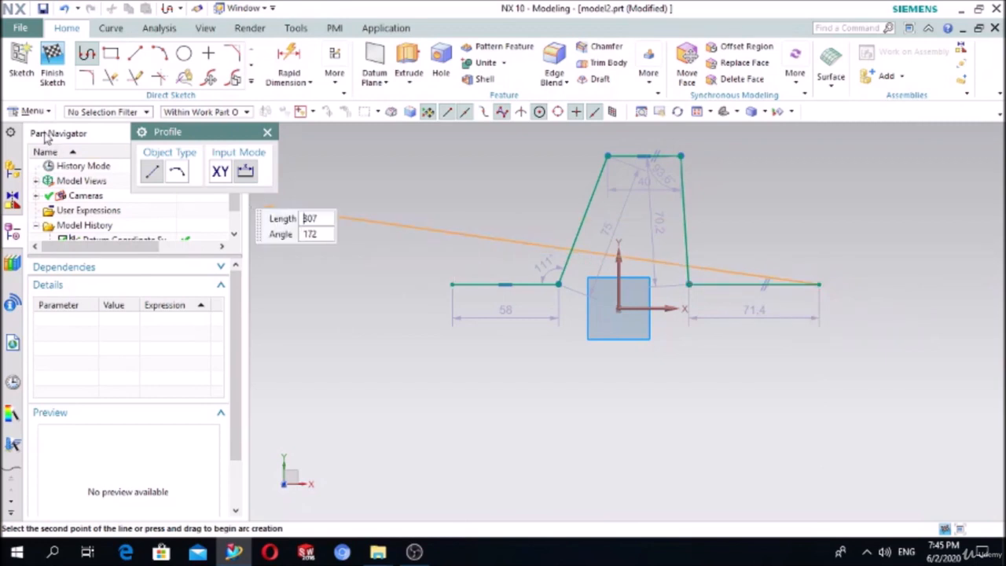
# - Continue the chain with an R31 right arc, a 223 base line and an R35 closing arc
pyautogui.click(177, 171)
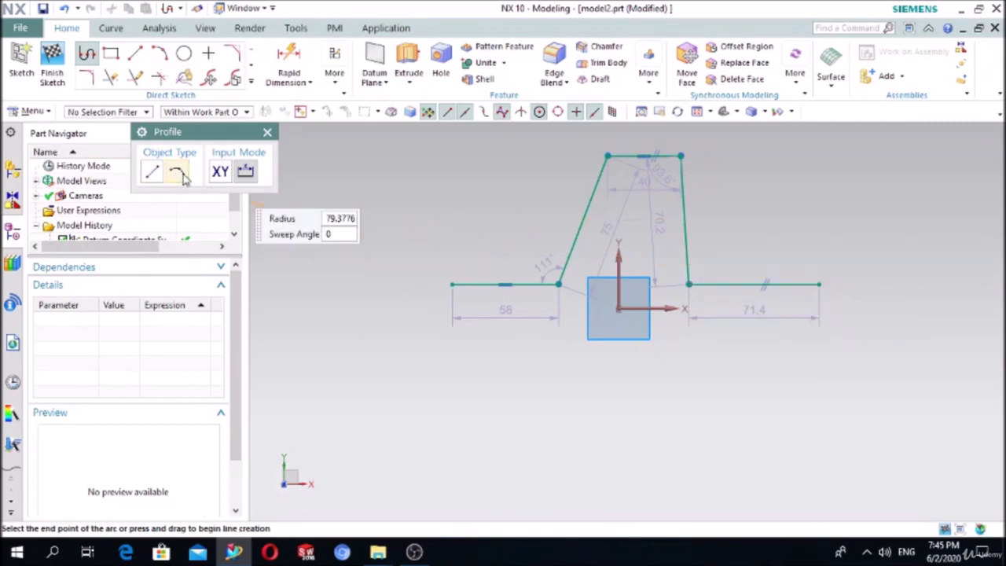
pyautogui.click(821, 398)
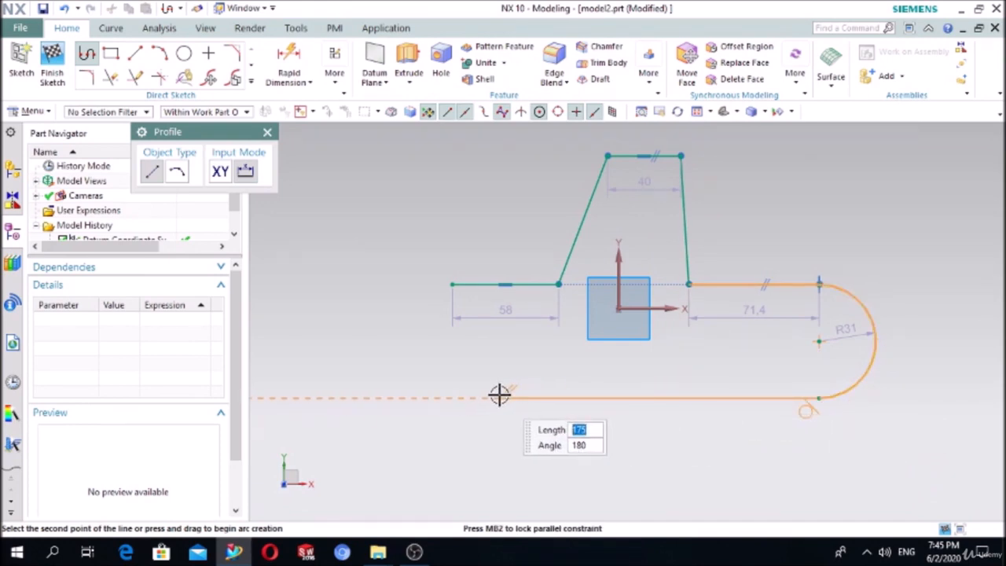
pyautogui.click(411, 395)
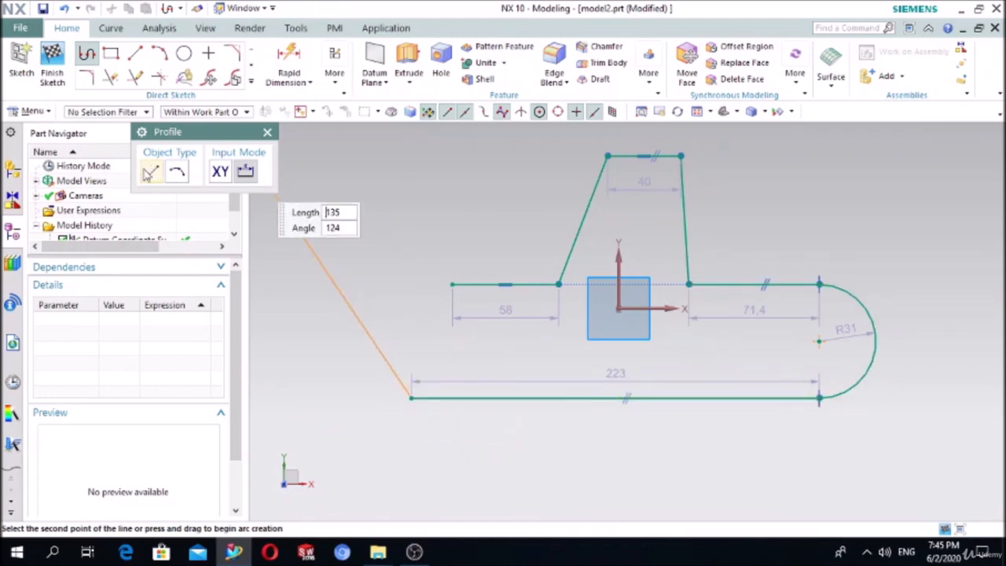
pyautogui.click(177, 173)
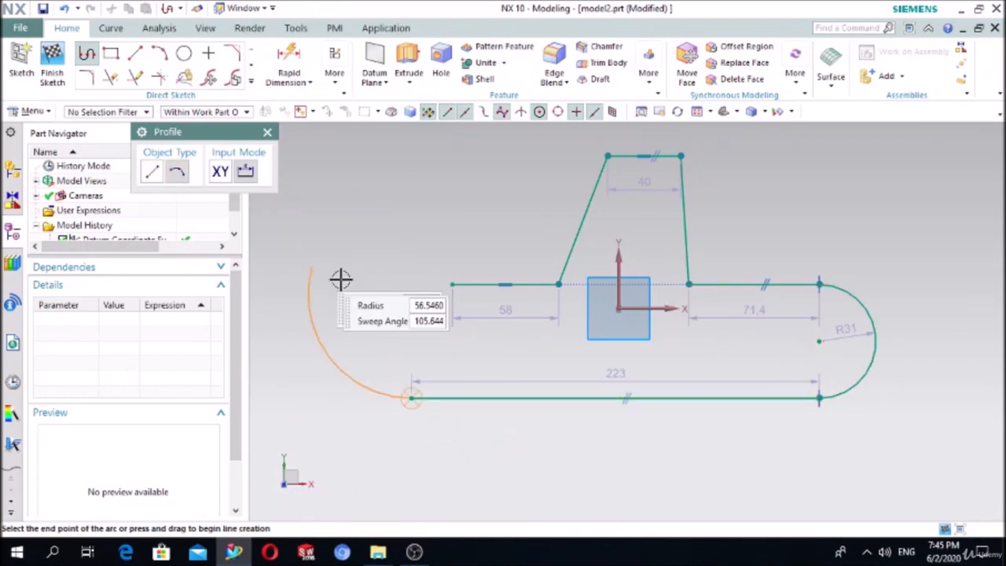
pyautogui.click(452, 283)
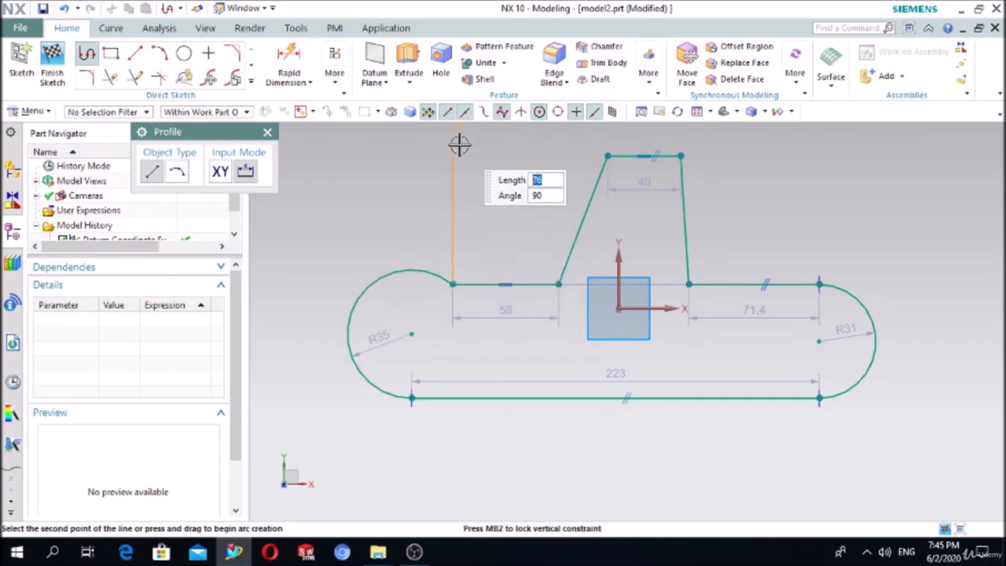
pyautogui.press('Escape')
pyautogui.press('Escape')
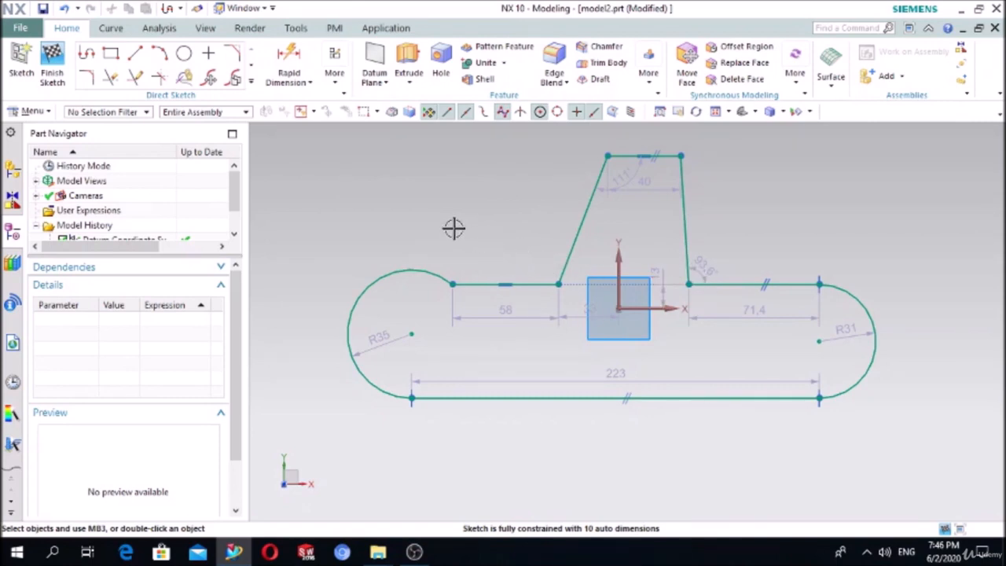
# - Add a Tangent constraint between the left arc and the top-left line
pyautogui.click(335, 85)
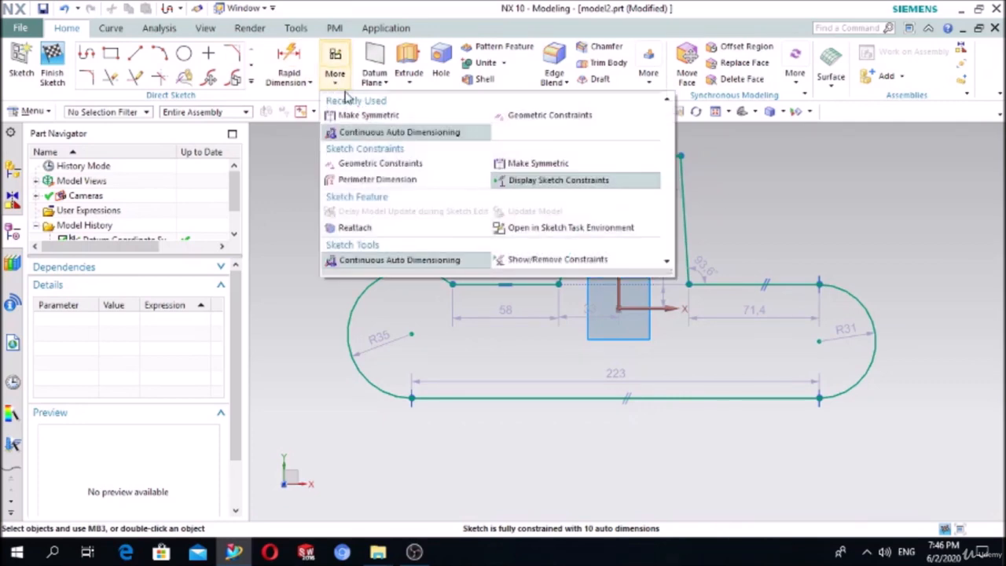
pyautogui.click(546, 116)
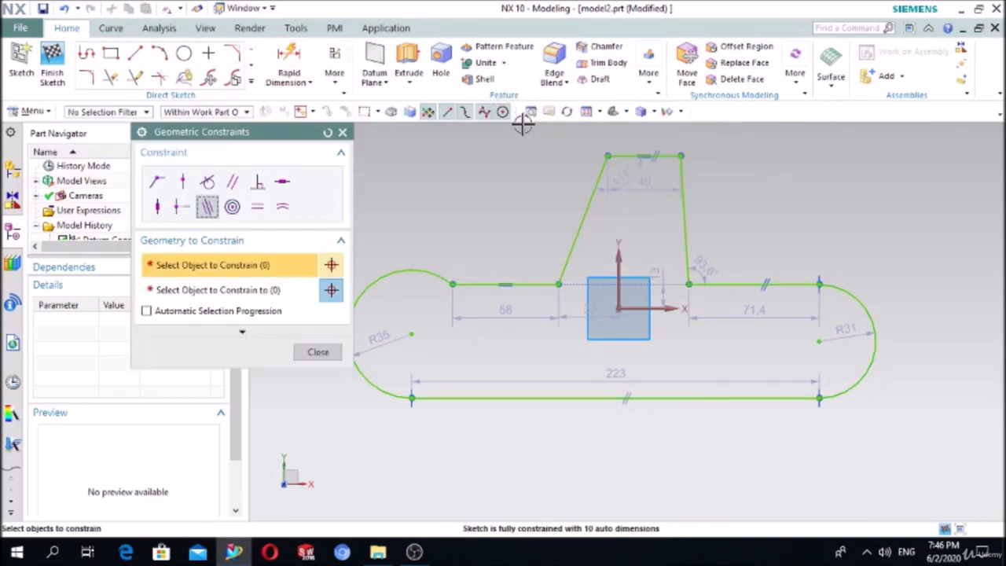
pyautogui.click(211, 184)
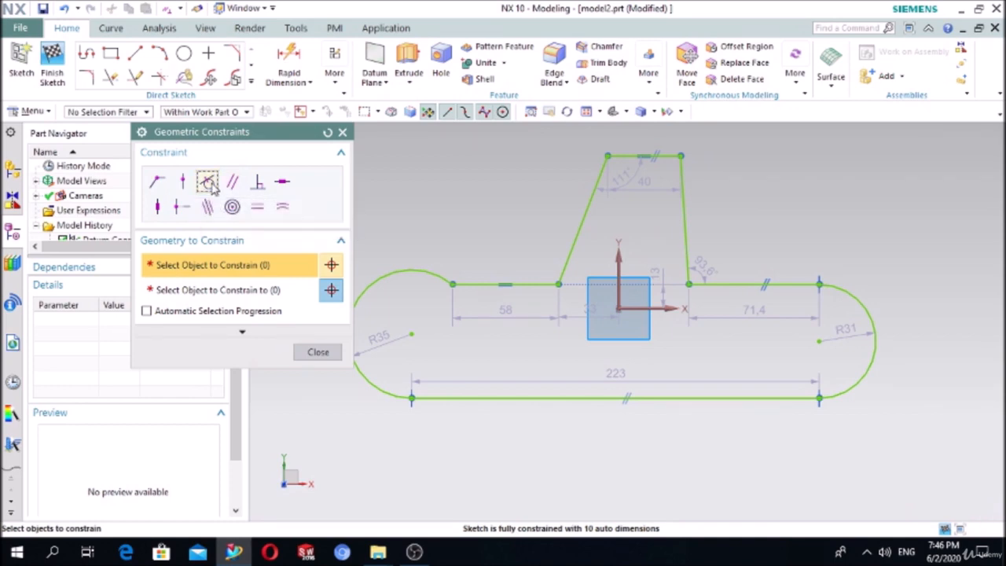
pyautogui.click(411, 271)
pyautogui.click(308, 288)
pyautogui.click(477, 284)
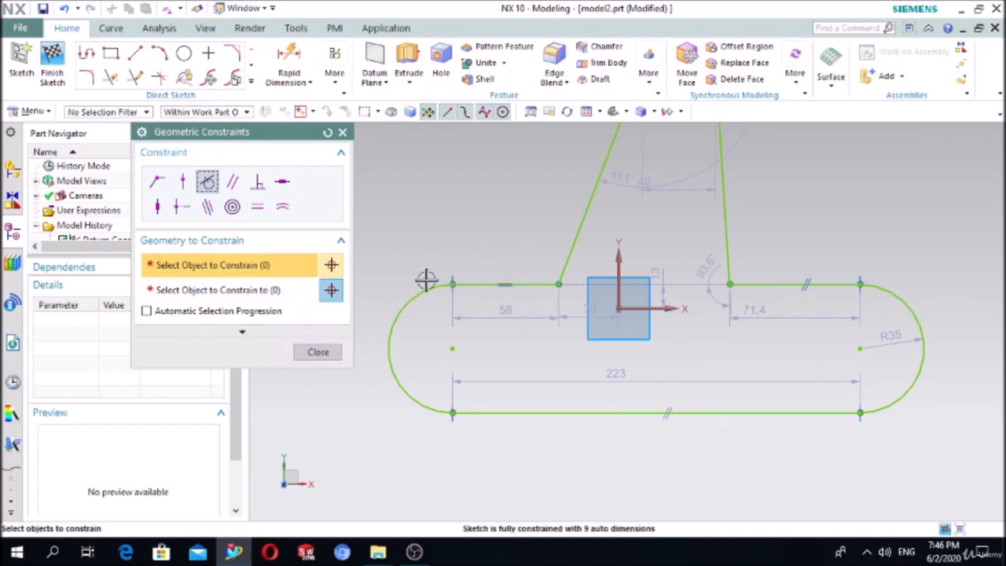
pyautogui.click(329, 354)
pyautogui.scroll(-3, 380, 301)
pyautogui.scroll(2, 541, 155)
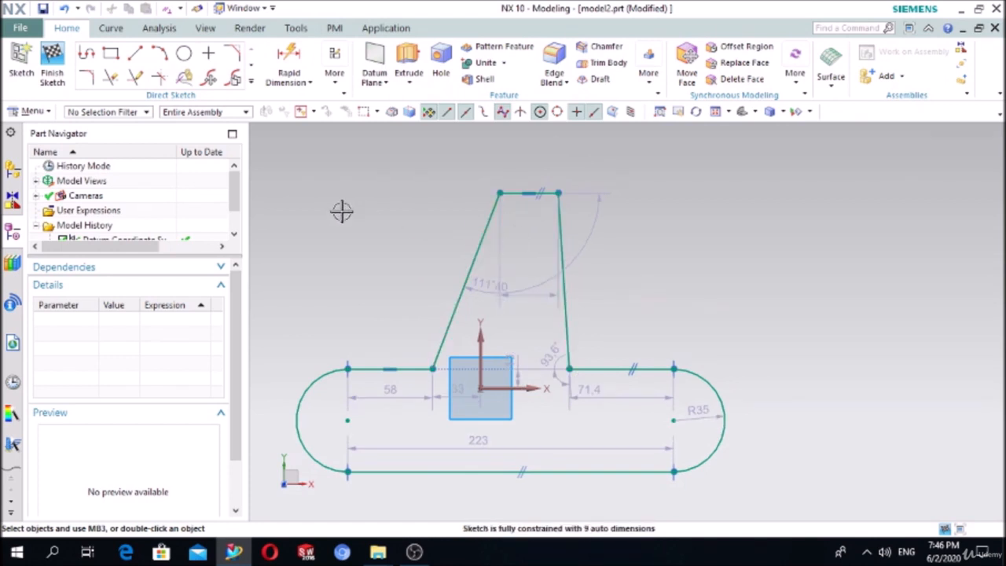
pyautogui.click(334, 90)
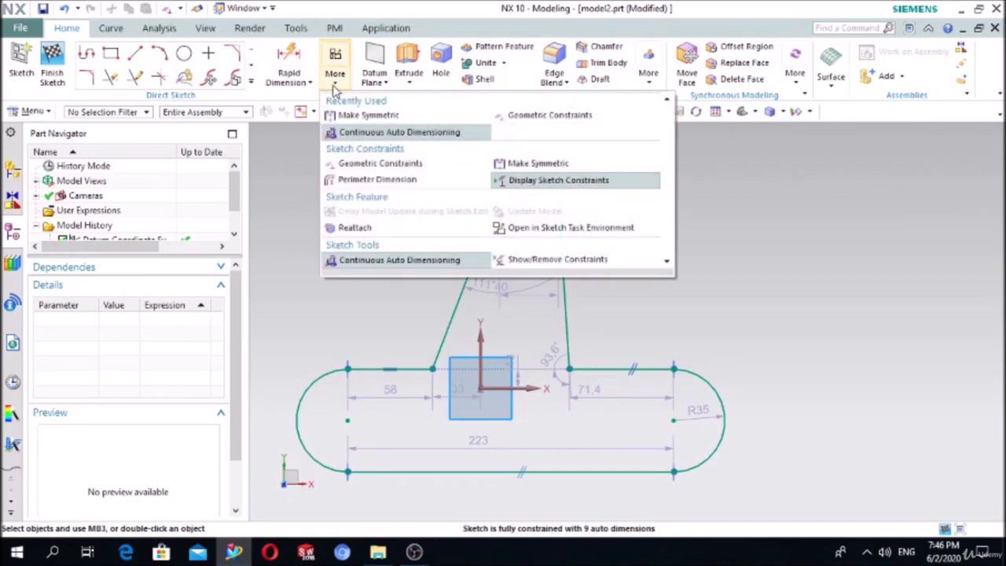
pyautogui.click(351, 114)
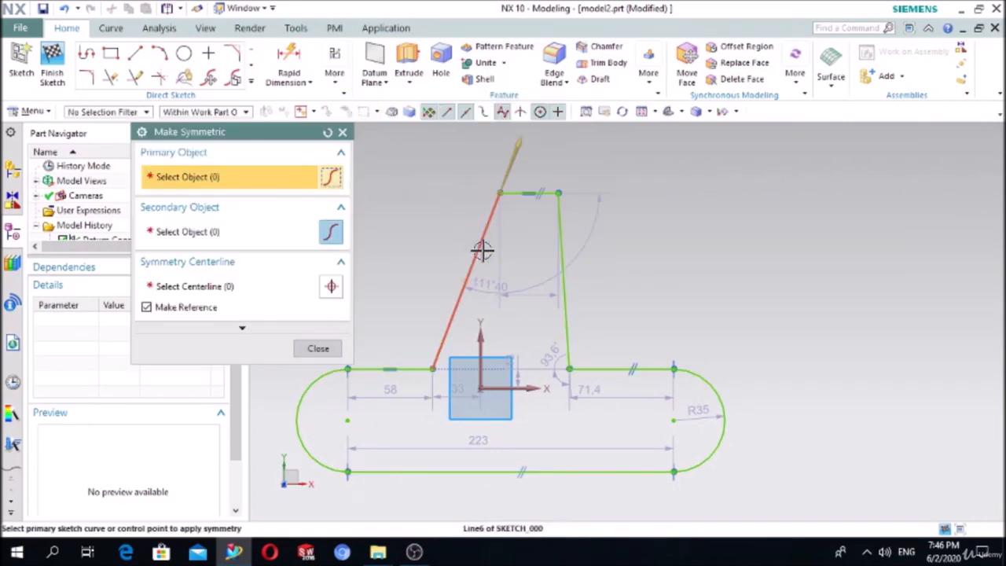
pyautogui.click(482, 251)
pyautogui.click(564, 267)
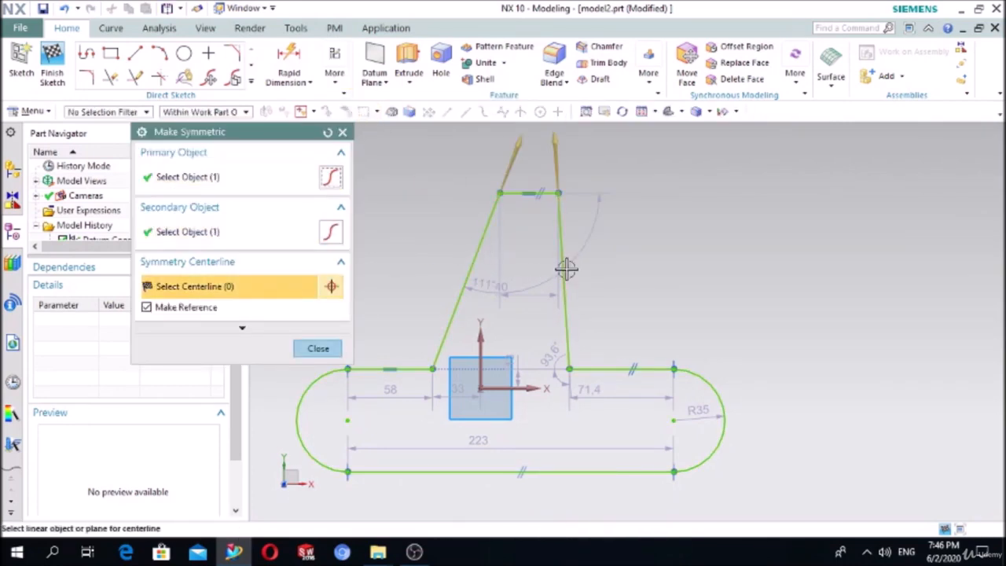
pyautogui.click(480, 339)
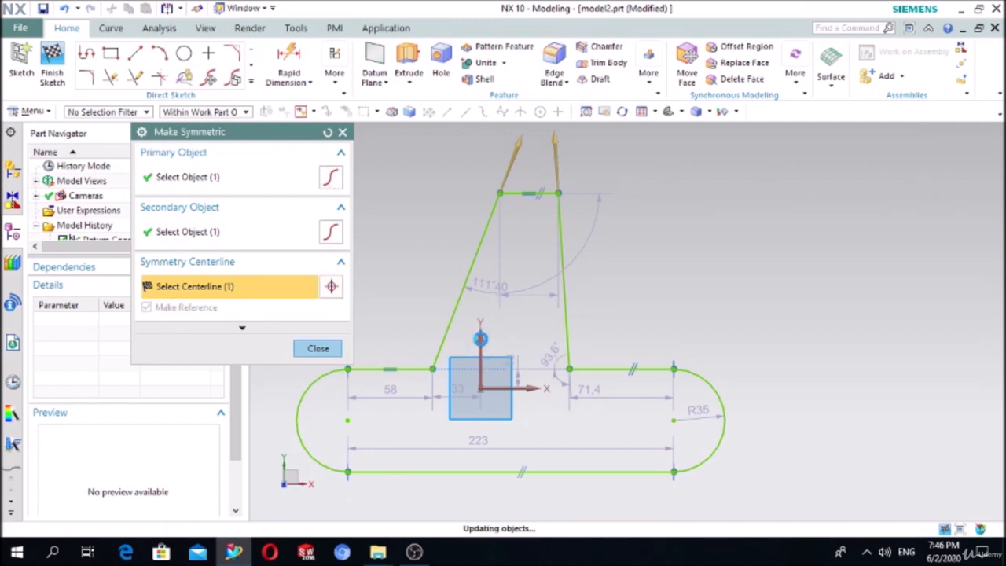
pyautogui.middleClick(481, 338)
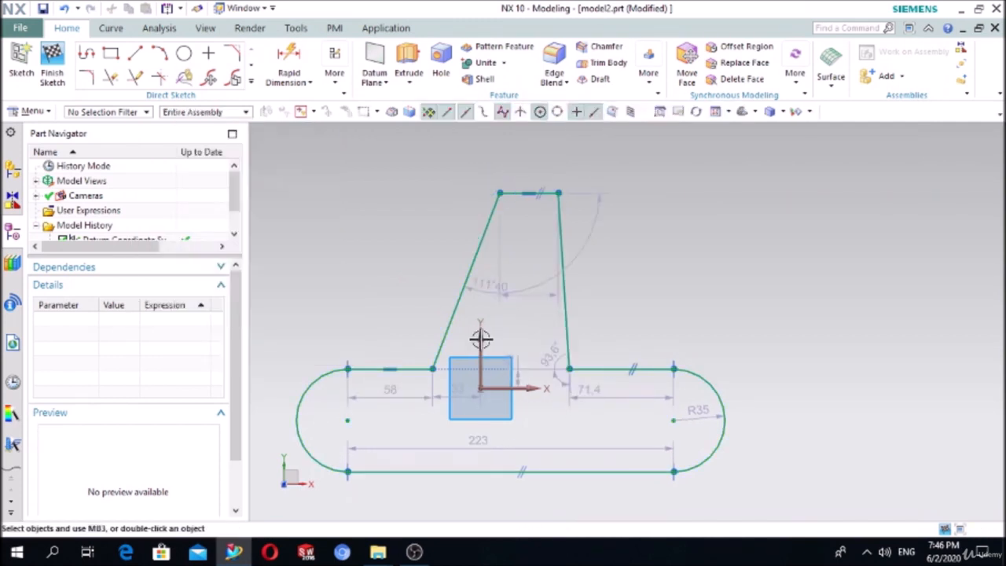
# - Replace the right slanted line with a 120-long vertical line rising from the right base segment
pyautogui.click(564, 247)
pyautogui.press('Delete')
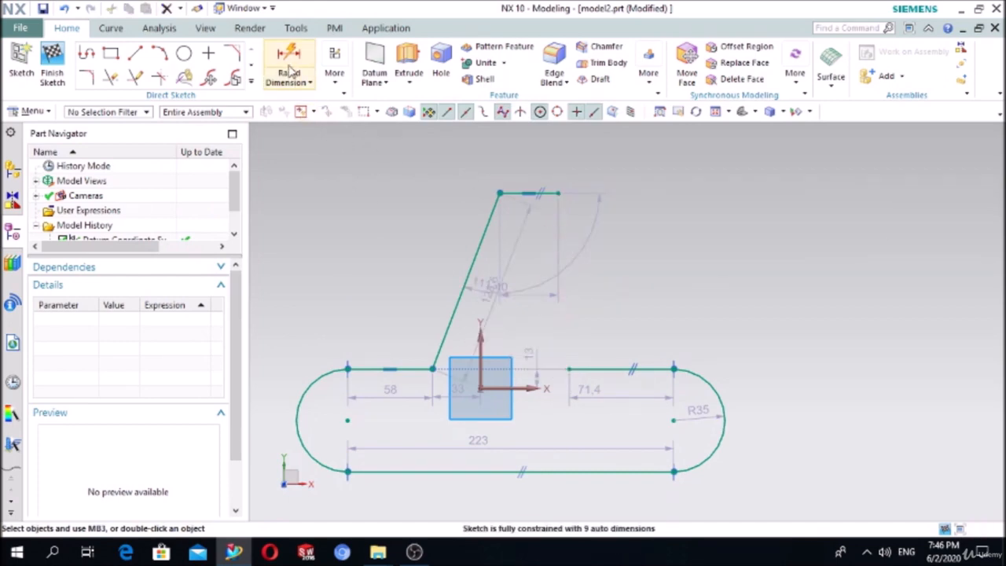
pyautogui.click(135, 53)
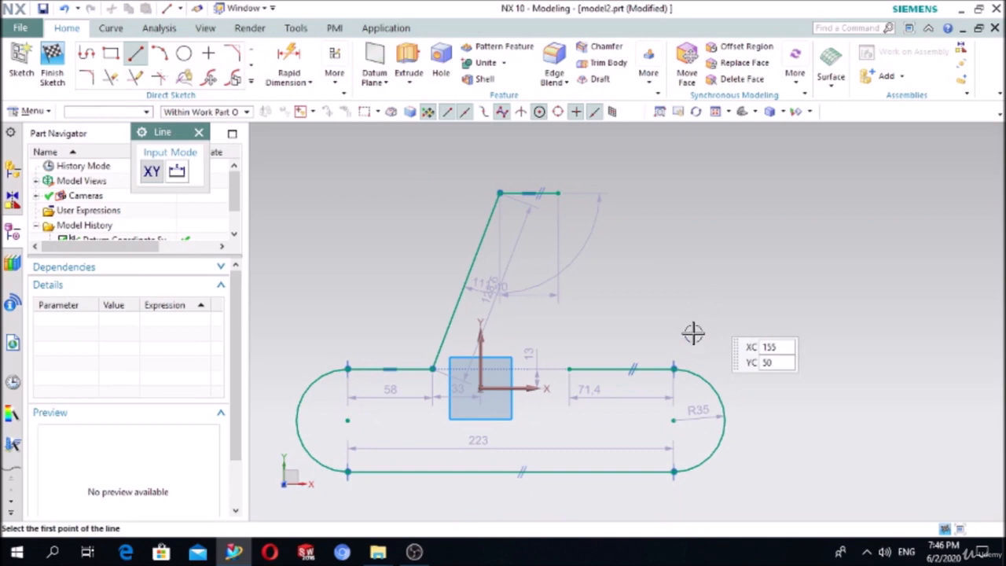
pyautogui.click(569, 368)
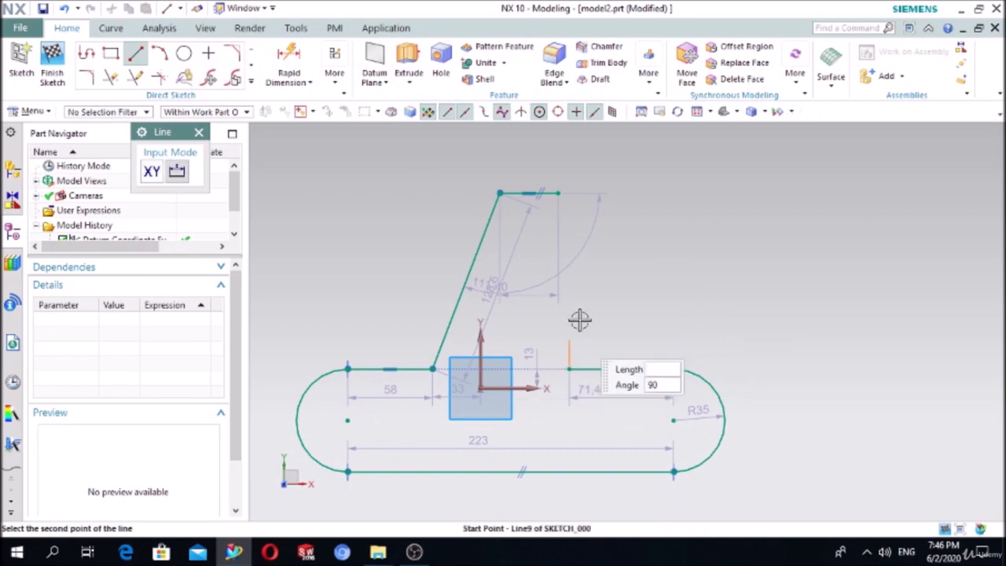
pyautogui.click(574, 194)
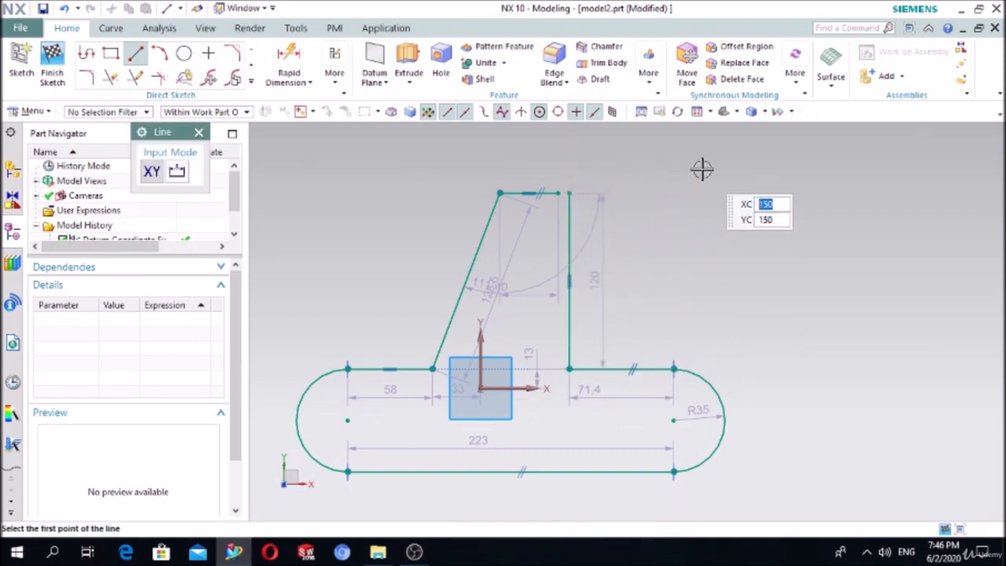
pyautogui.press('Escape')
# - Remove the old top line and draw a new one joining the slanted and vertical lines' top ends
pyautogui.click(529, 195)
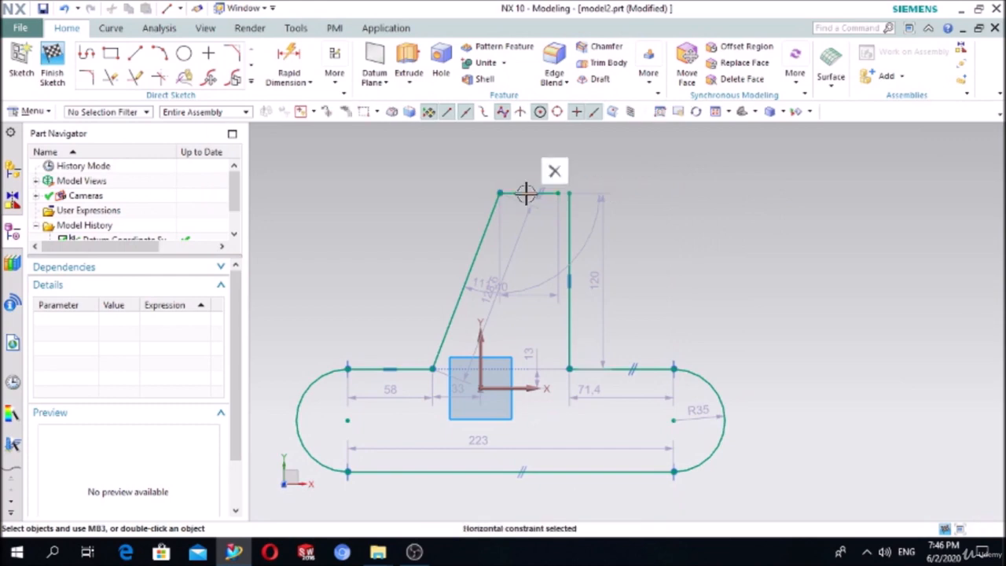
pyautogui.click(555, 168)
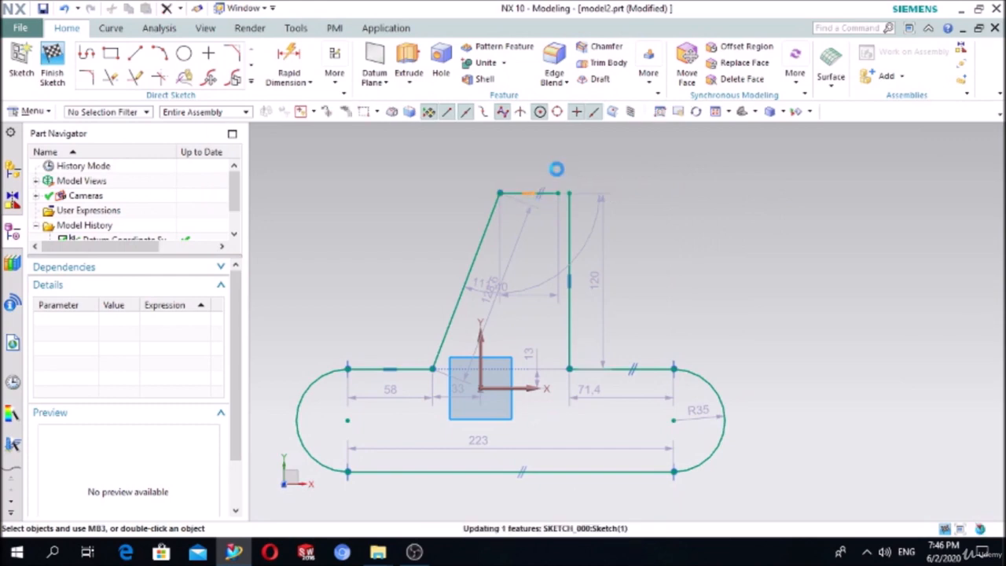
pyautogui.click(523, 192)
pyautogui.click(663, 144)
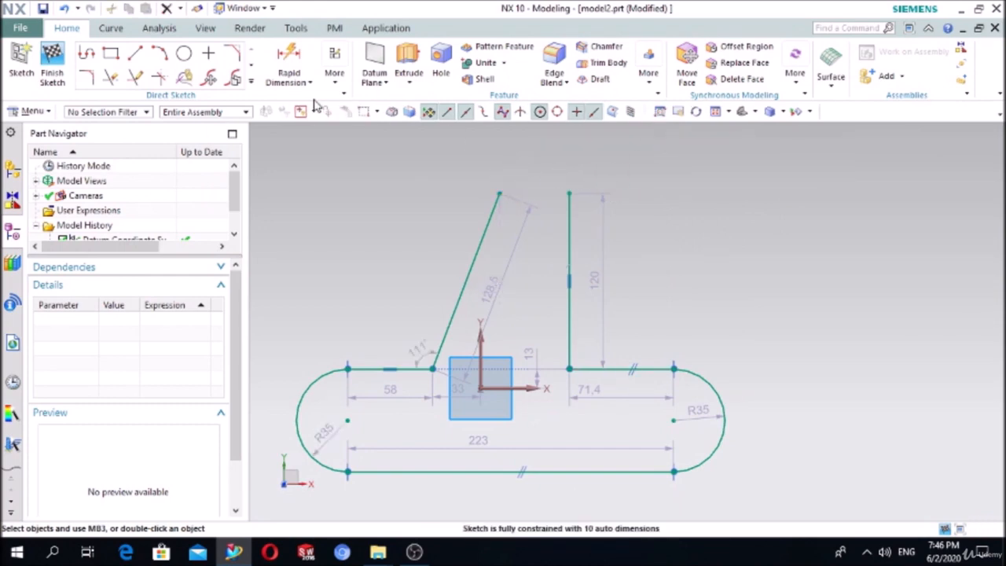
pyautogui.press('l')
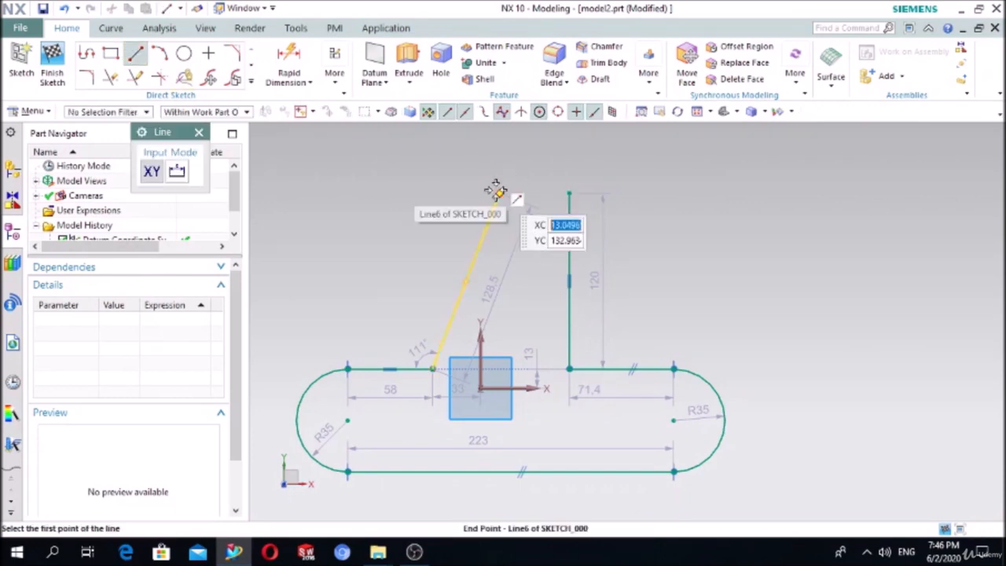
pyautogui.click(499, 193)
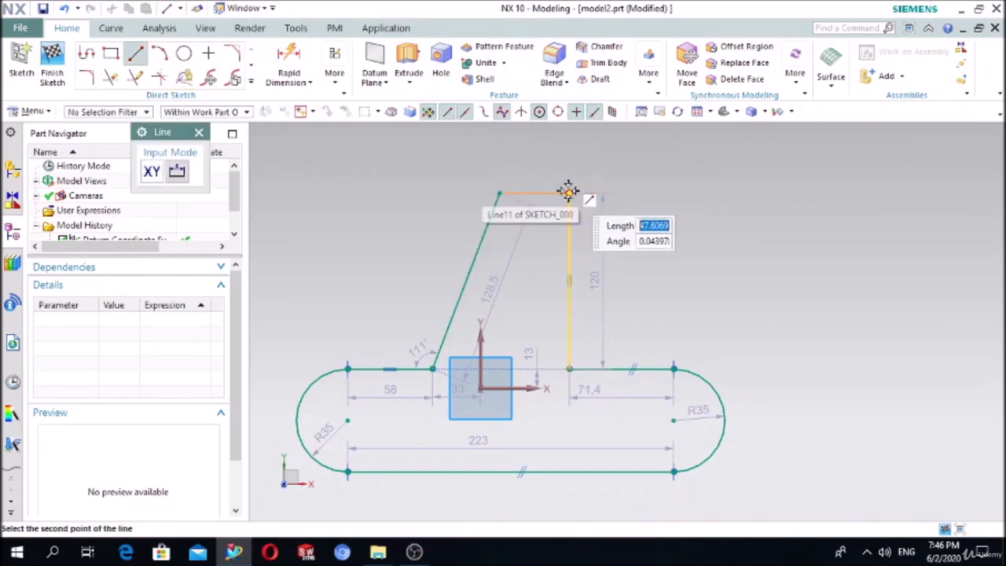
pyautogui.click(568, 192)
pyautogui.press('Escape')
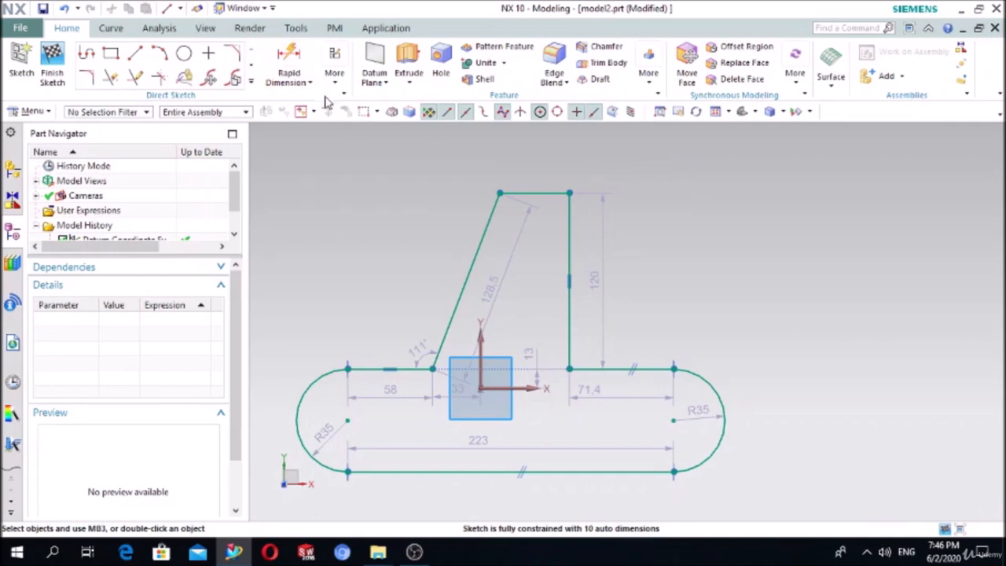
pyautogui.click(334, 77)
# - Make the slanted line and the vertical line symmetric about the Y axis
pyautogui.click(350, 114)
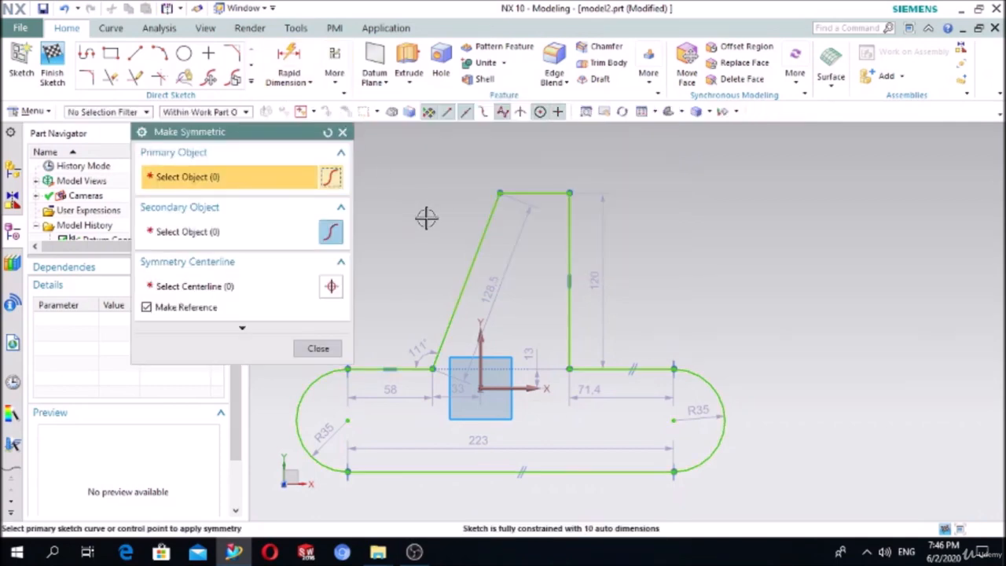
pyautogui.click(480, 250)
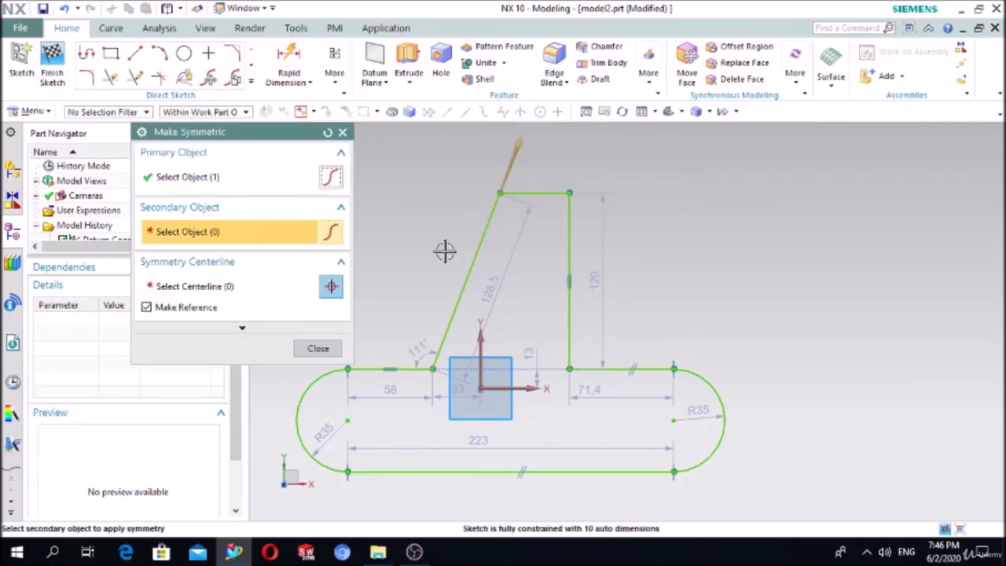
pyautogui.click(222, 287)
pyautogui.click(569, 265)
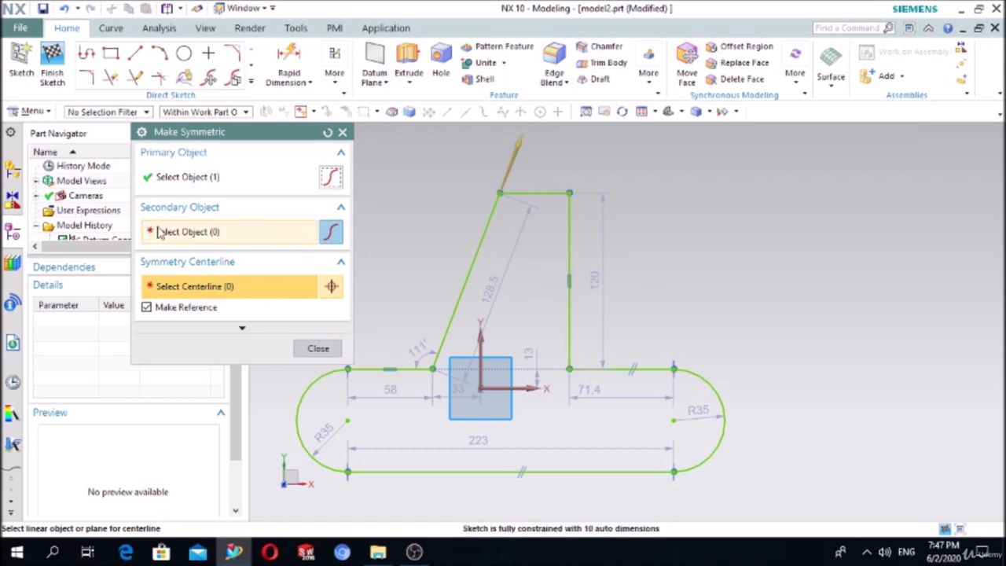
pyautogui.click(570, 237)
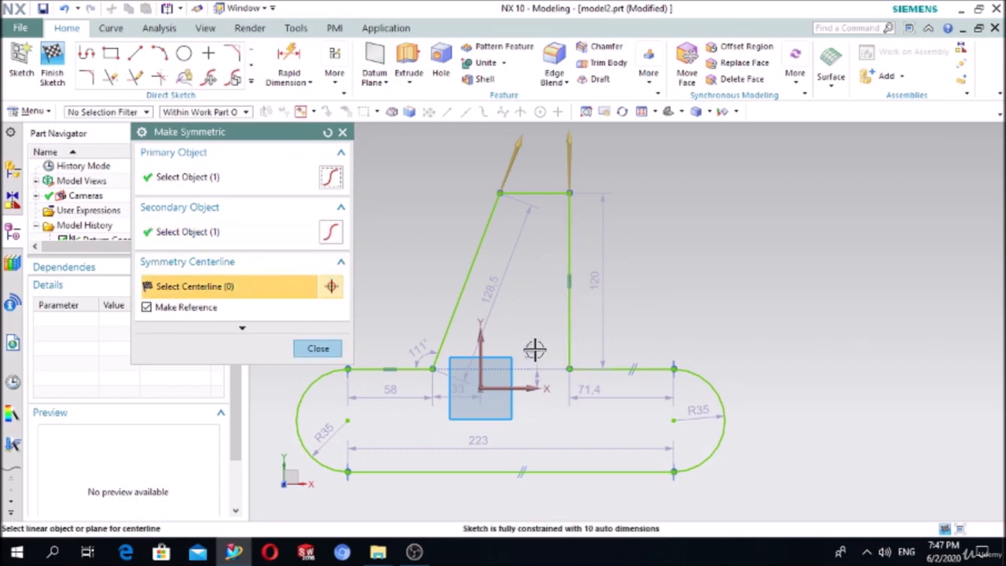
pyautogui.click(486, 339)
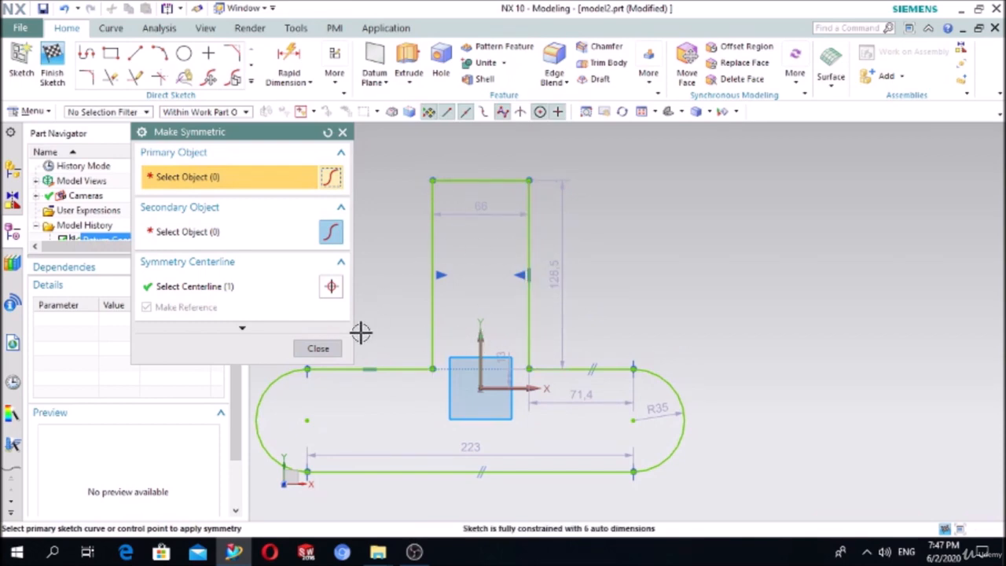
pyautogui.click(338, 347)
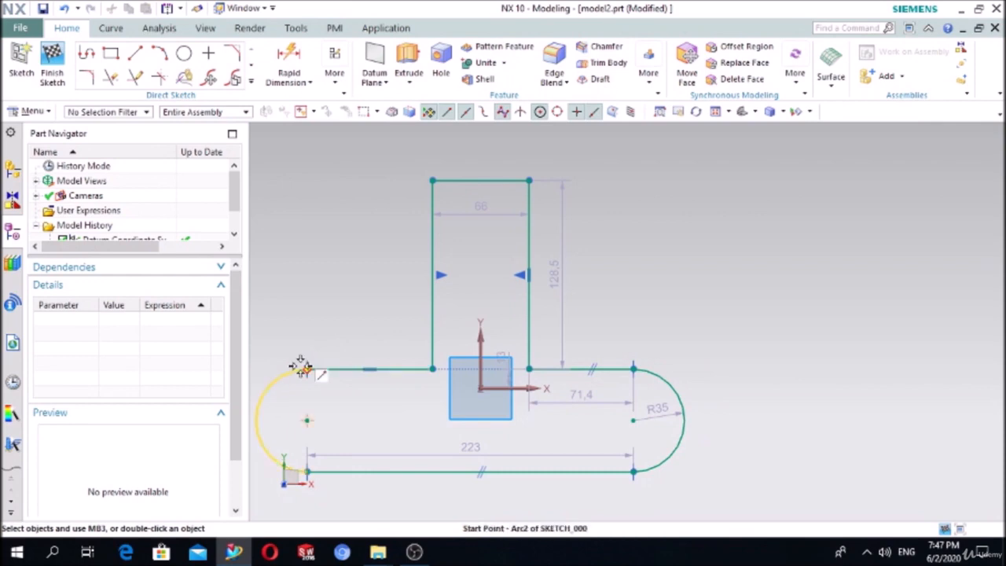
# - Make the right and left end arcs symmetric about the Y axis
pyautogui.click(341, 86)
pyautogui.click(357, 115)
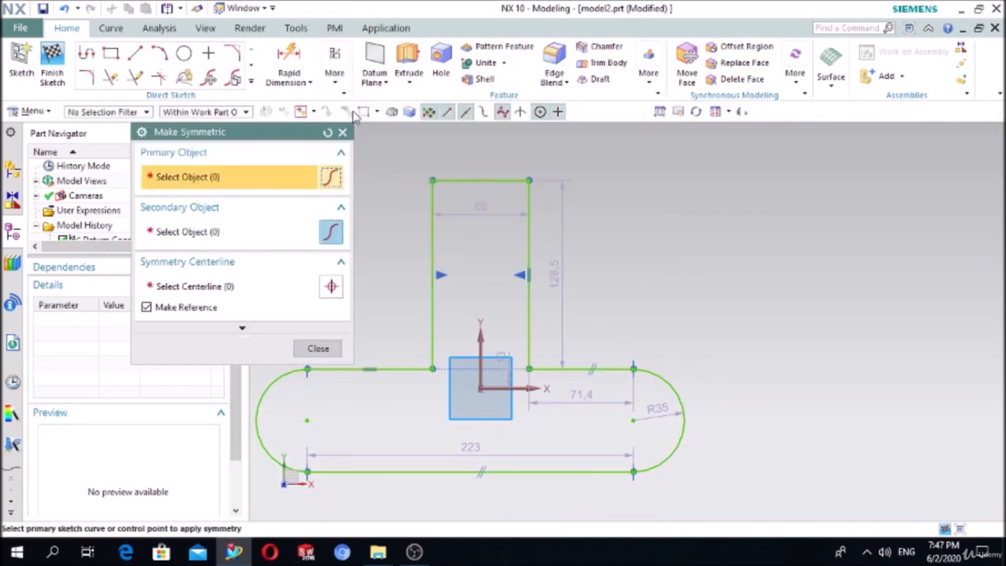
pyautogui.click(671, 381)
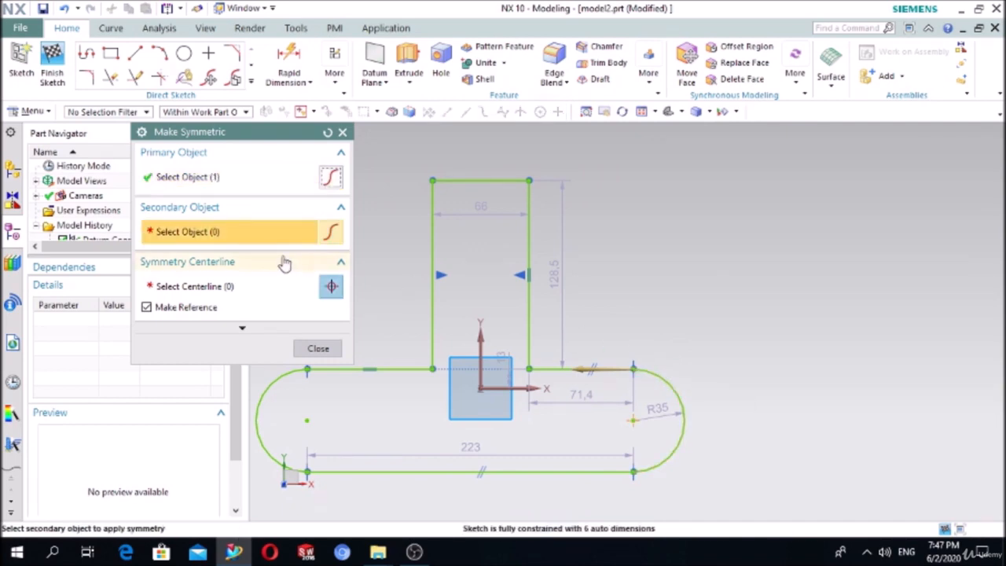
pyautogui.click(270, 383)
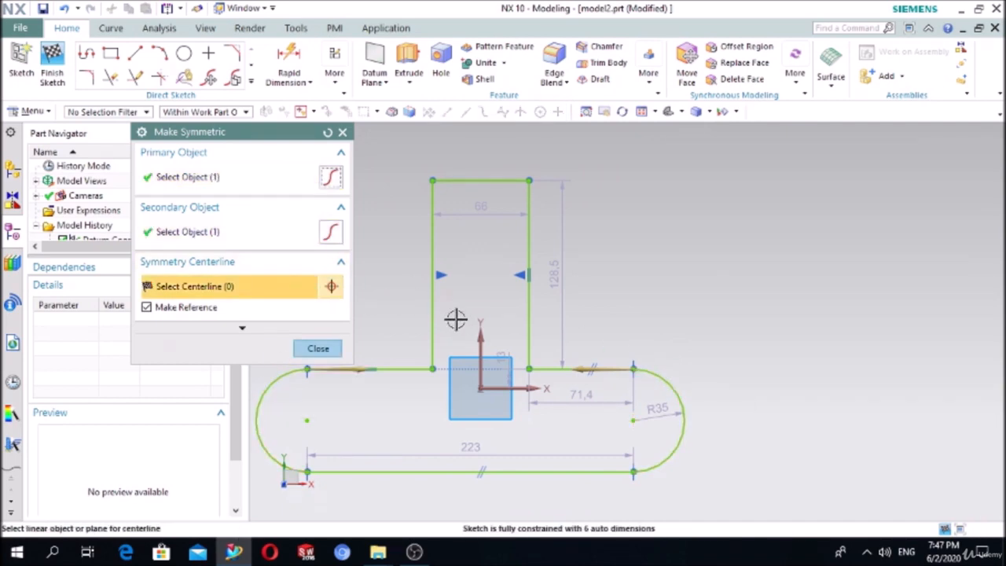
pyautogui.click(482, 339)
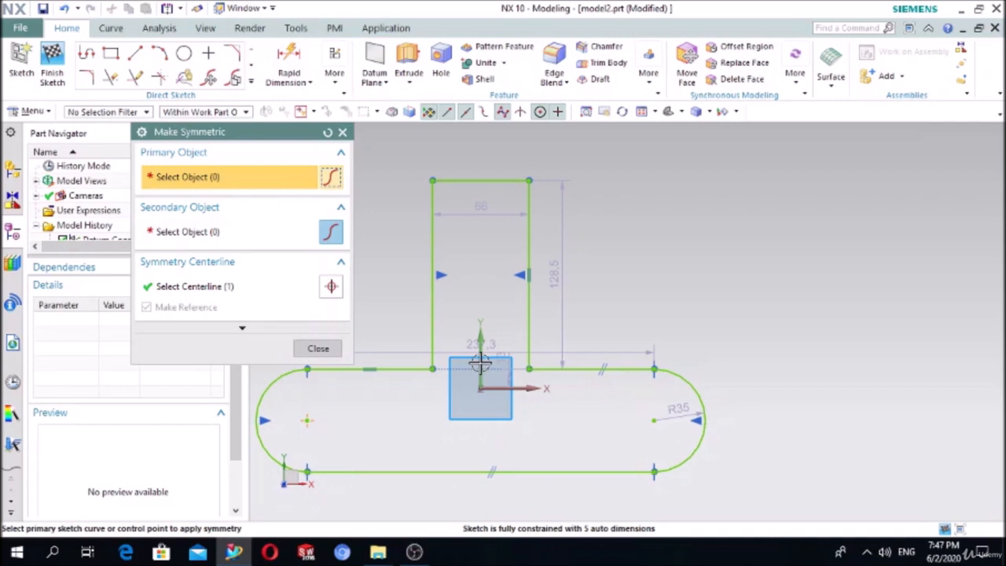
pyautogui.click(342, 132)
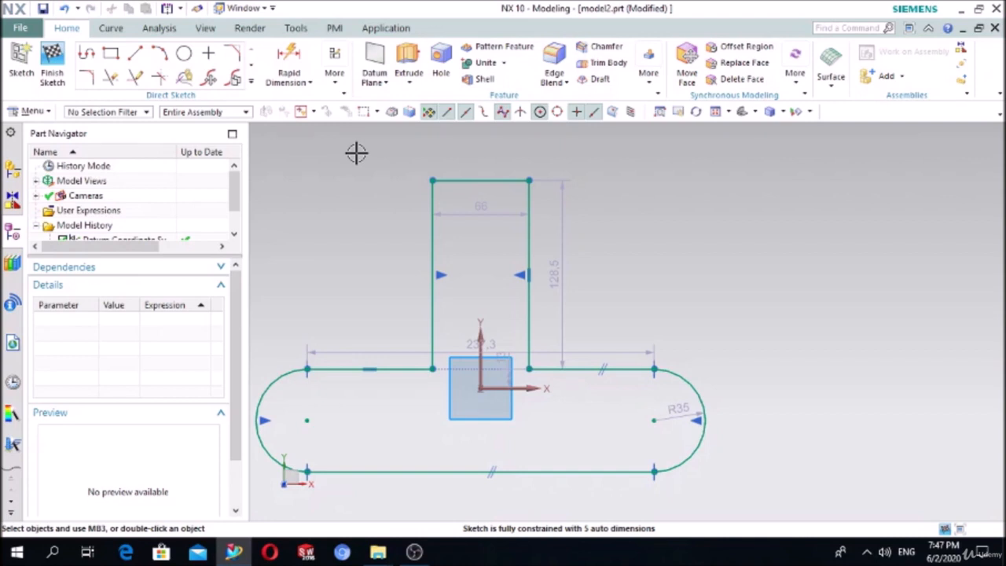
# - Draw a separate vertical line 115 long to the right of the profile and select it
pyautogui.click(135, 53)
pyautogui.click(721, 319)
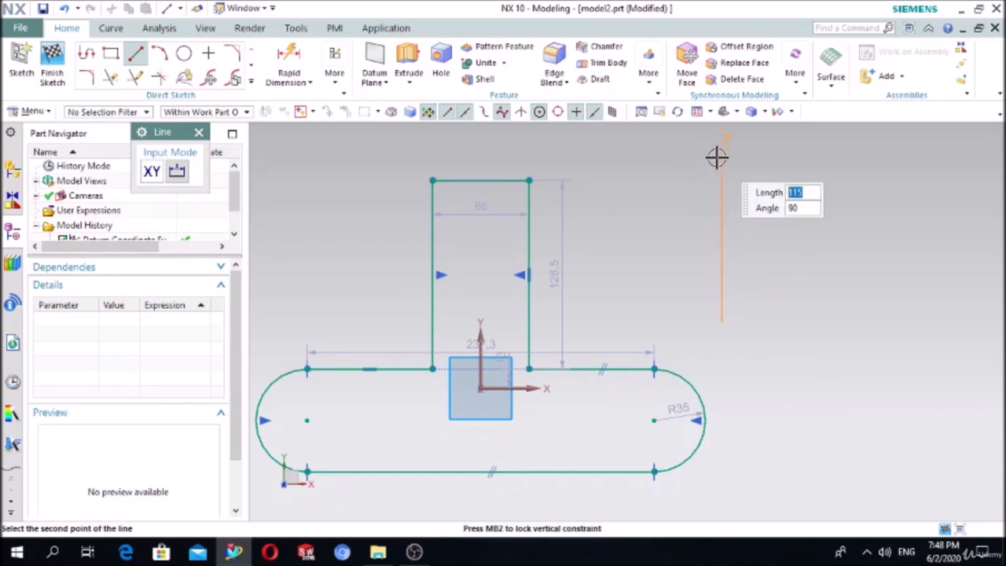
pyautogui.click(721, 153)
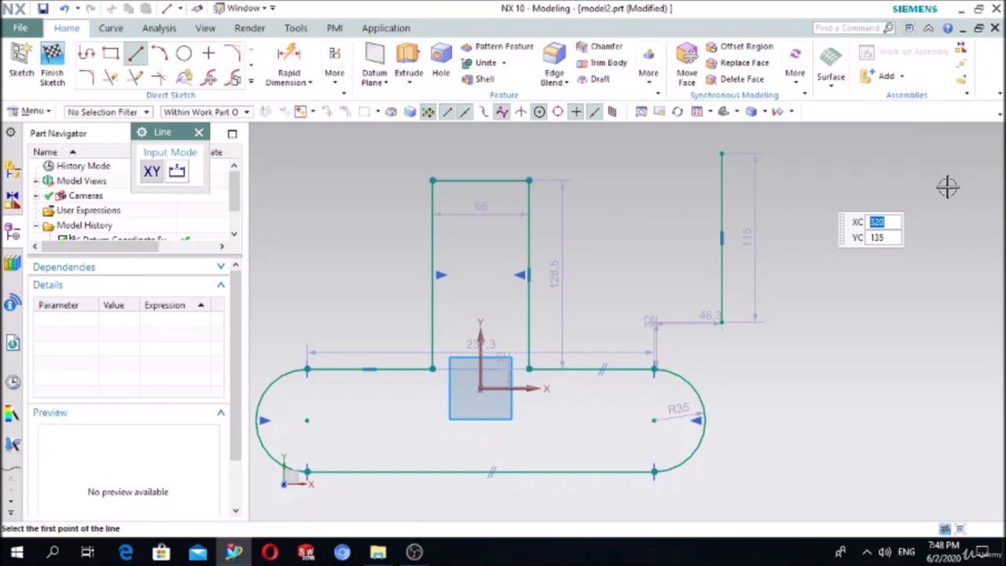
pyautogui.press('Escape')
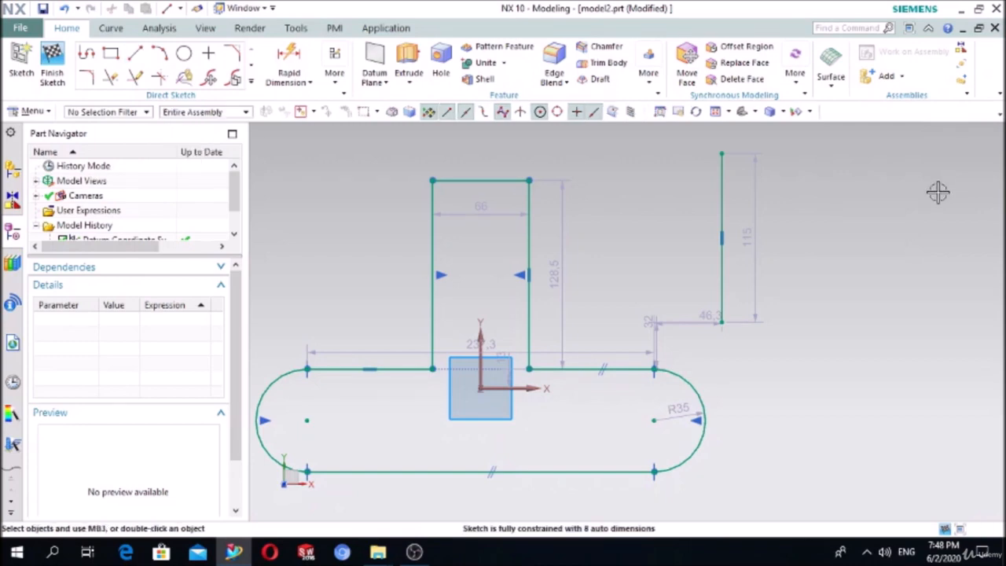
pyautogui.click(722, 206)
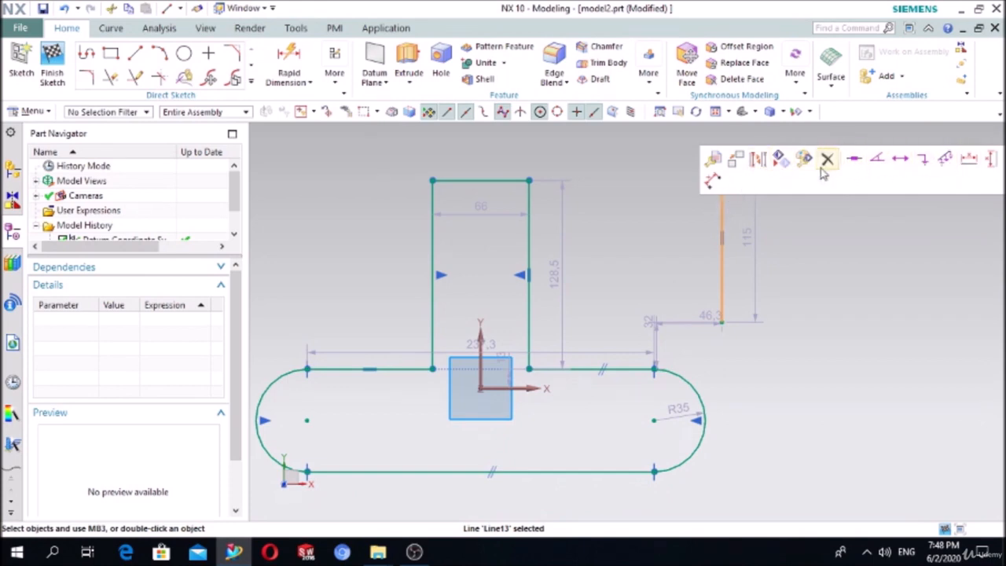
pyautogui.click(756, 161)
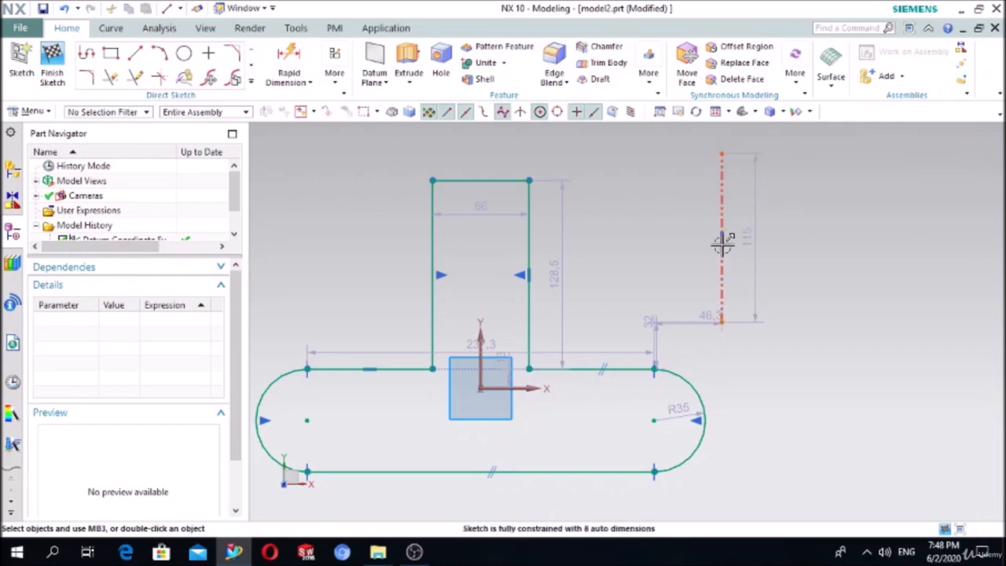
pyautogui.scroll(3, 746, 243)
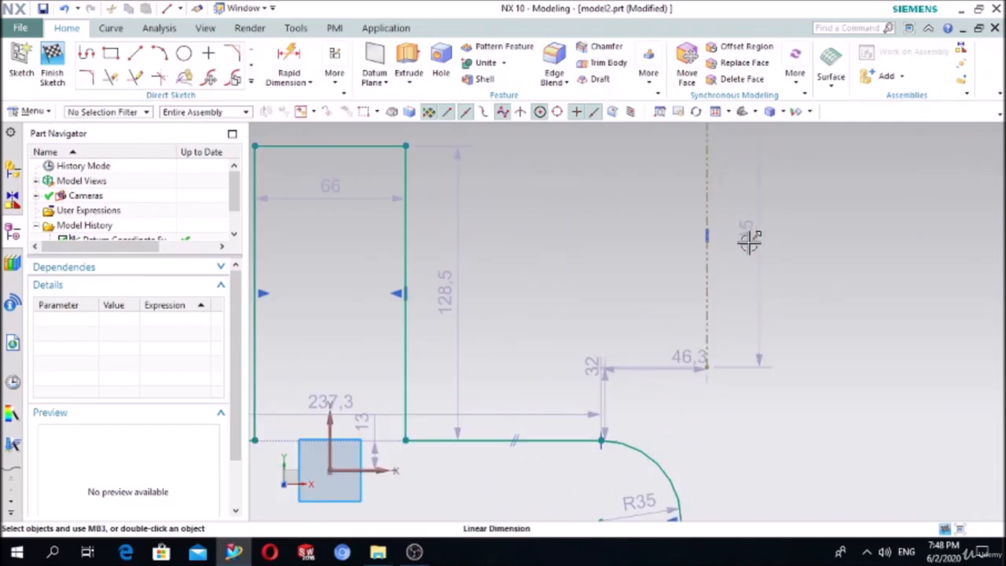
pyautogui.click(710, 287)
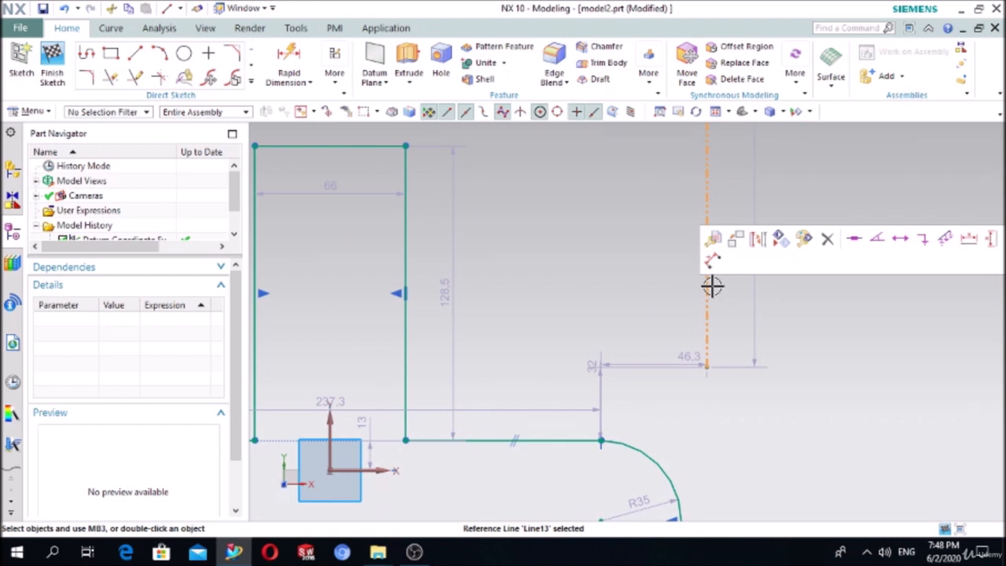
pyautogui.click(758, 242)
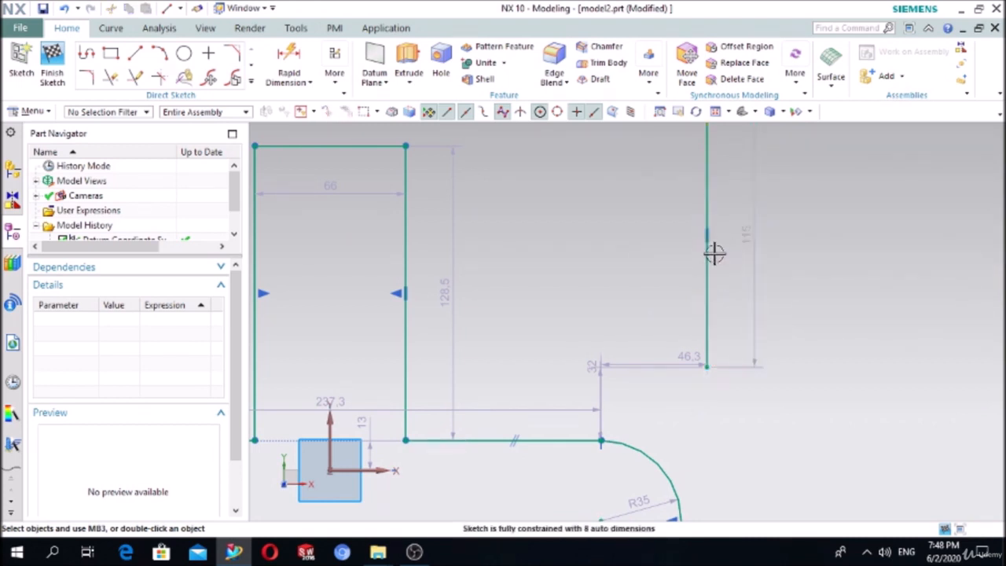
pyautogui.scroll(-2, 888, 271)
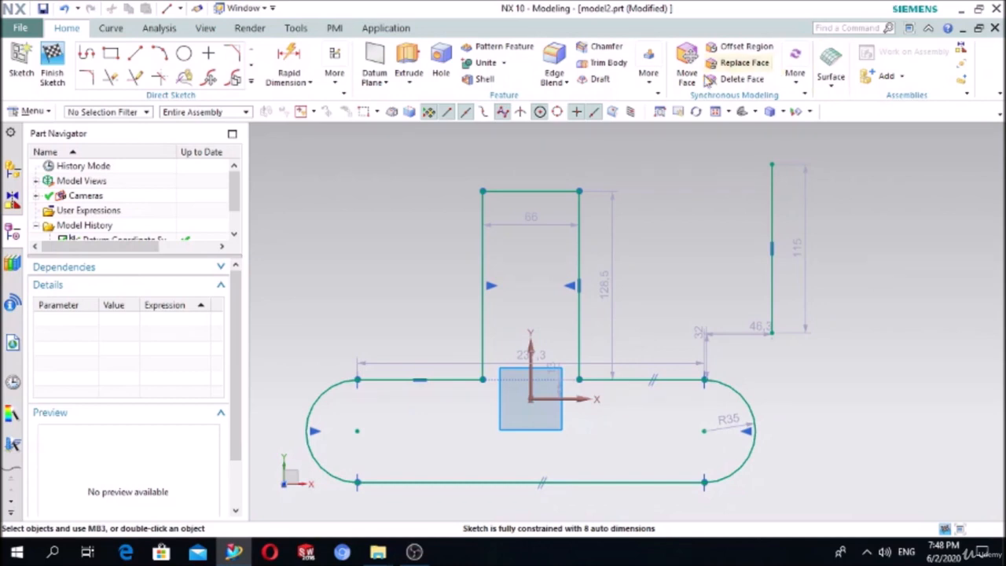
pyautogui.click(770, 195)
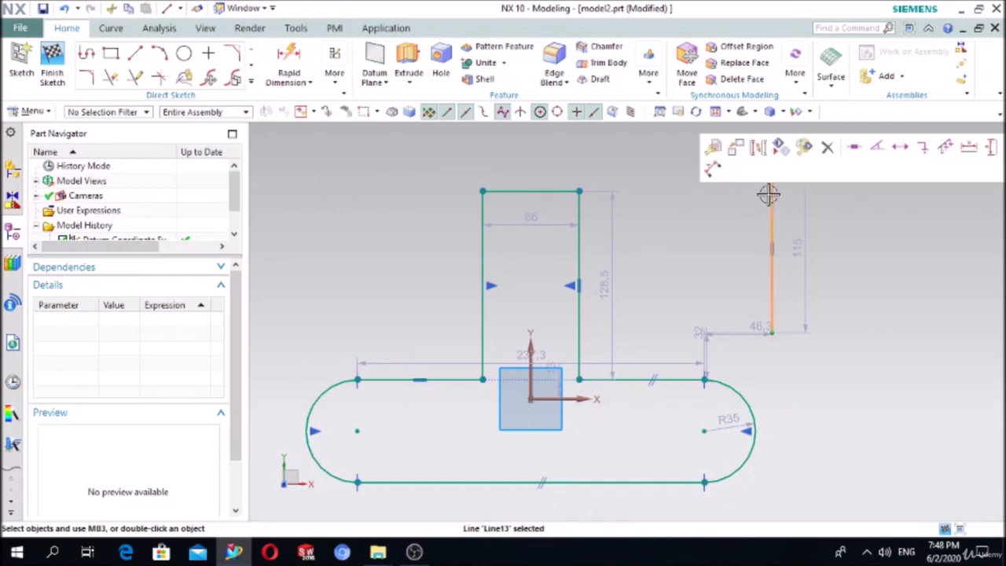
pyautogui.press('Delete')
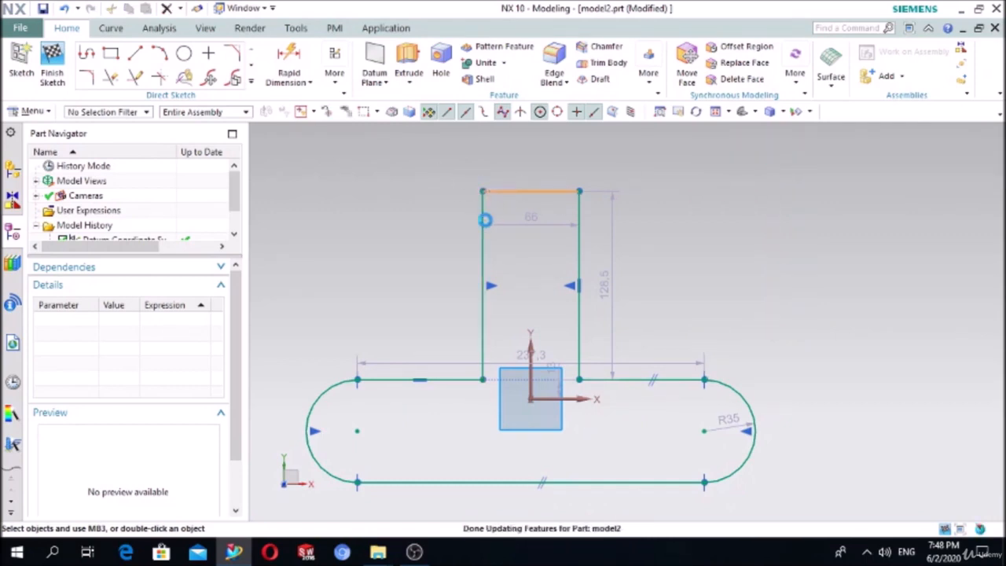
pyautogui.click(485, 221)
pyautogui.press('Delete')
pyautogui.click(578, 236)
pyautogui.press('Delete')
pyautogui.click(702, 385)
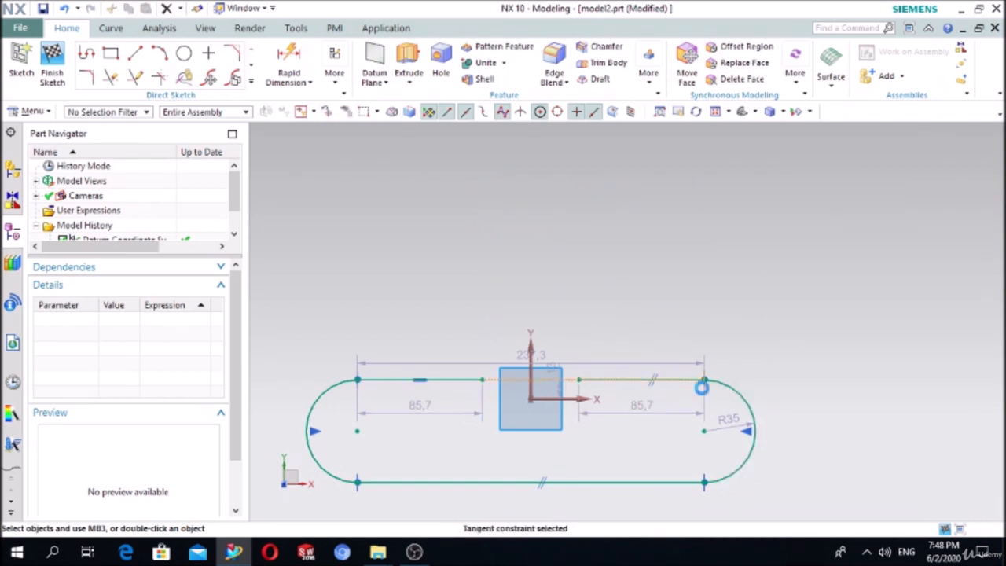
pyautogui.press('Delete')
pyautogui.press('Delete')
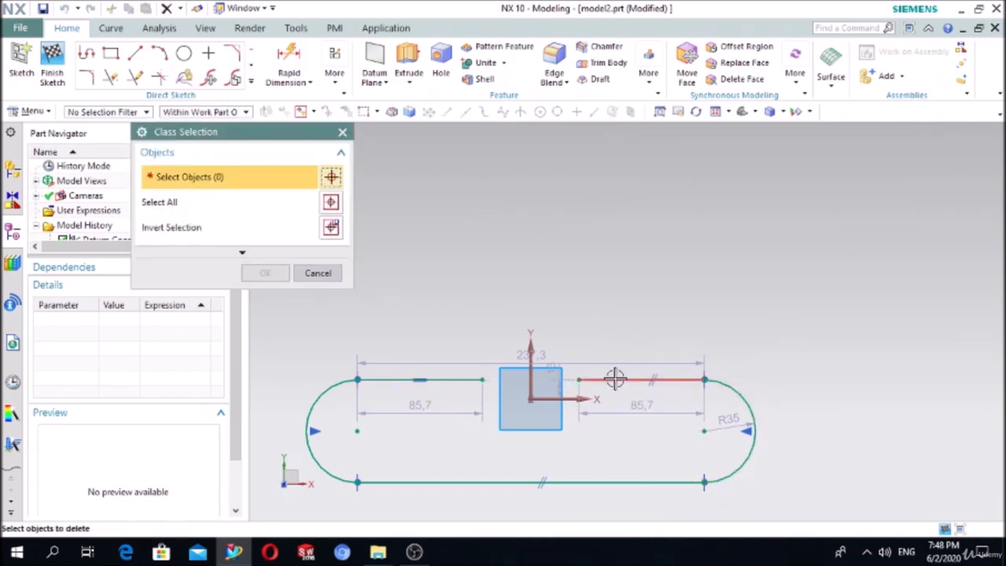
pyautogui.click(341, 131)
pyautogui.click(616, 379)
pyautogui.press('Delete')
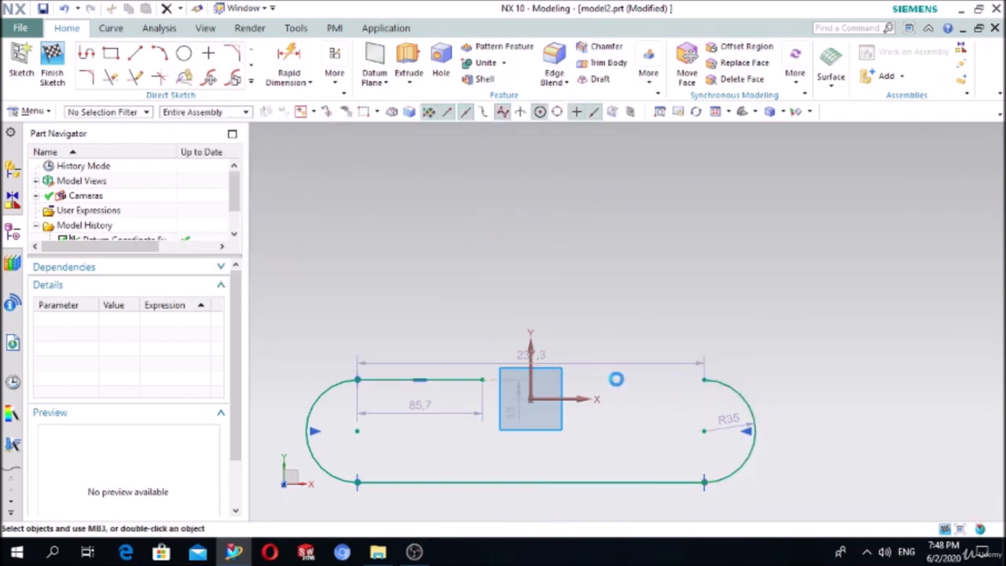
pyautogui.click(718, 377)
pyautogui.press('Delete')
pyautogui.click(590, 481)
pyautogui.press('Delete')
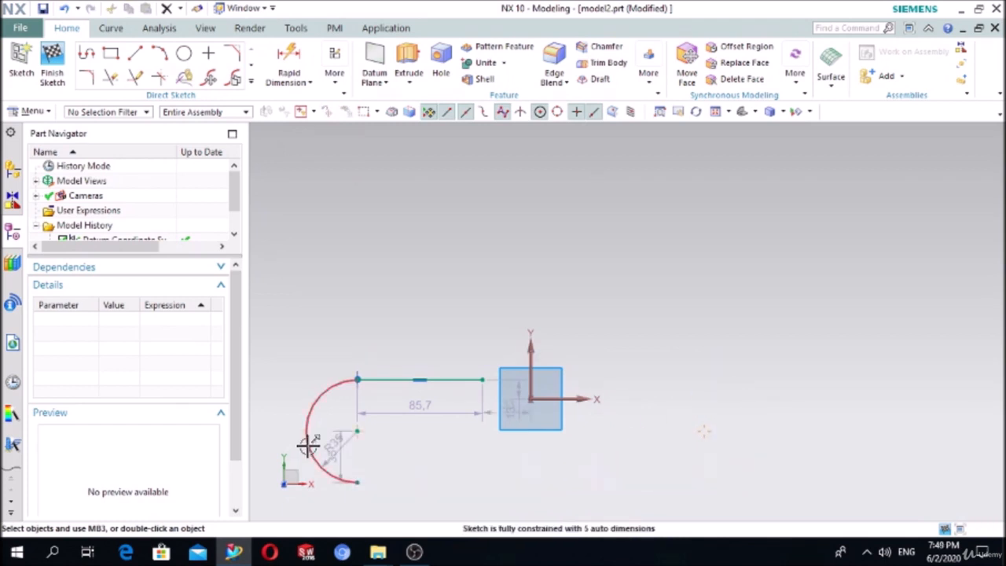
pyautogui.click(308, 445)
pyautogui.press('Delete')
pyautogui.click(366, 379)
pyautogui.press('Delete')
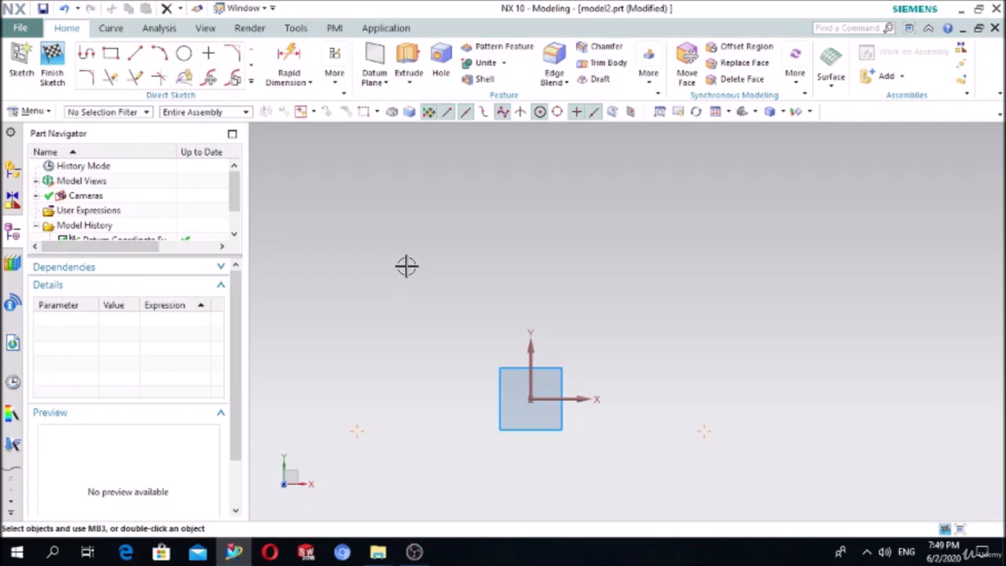
pyautogui.click(250, 81)
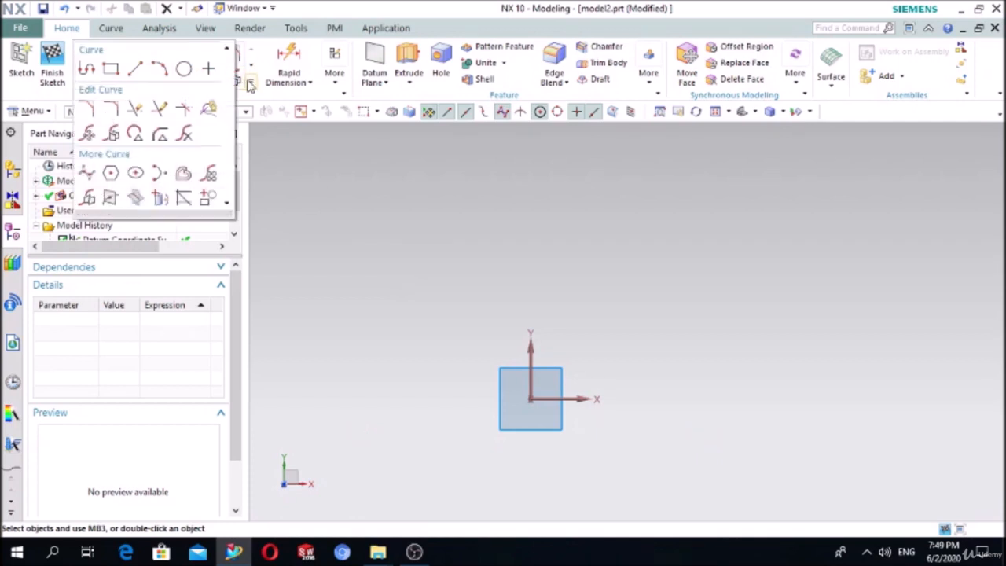
pyautogui.click(250, 82)
pyautogui.click(250, 81)
pyautogui.click(330, 178)
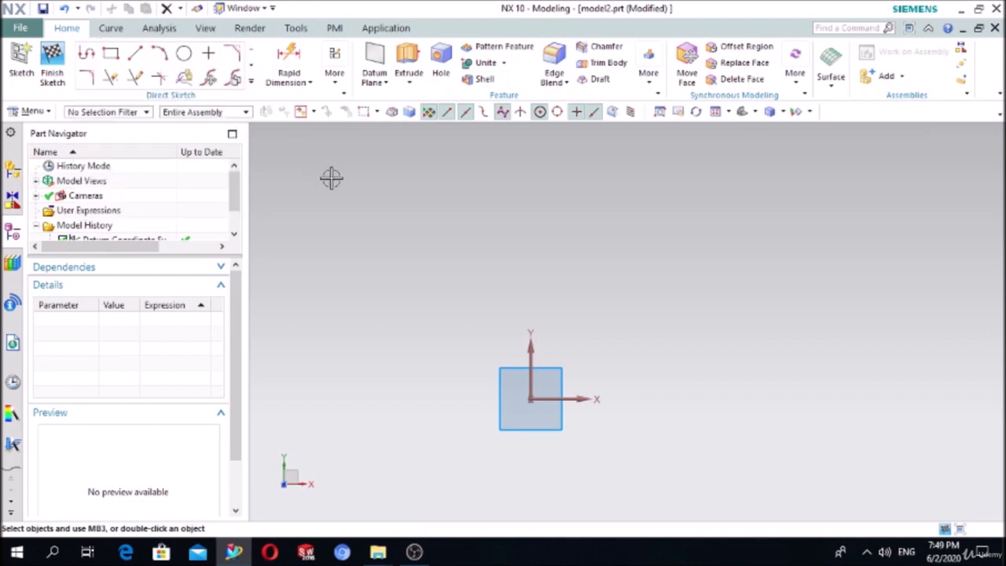
pyautogui.click(249, 82)
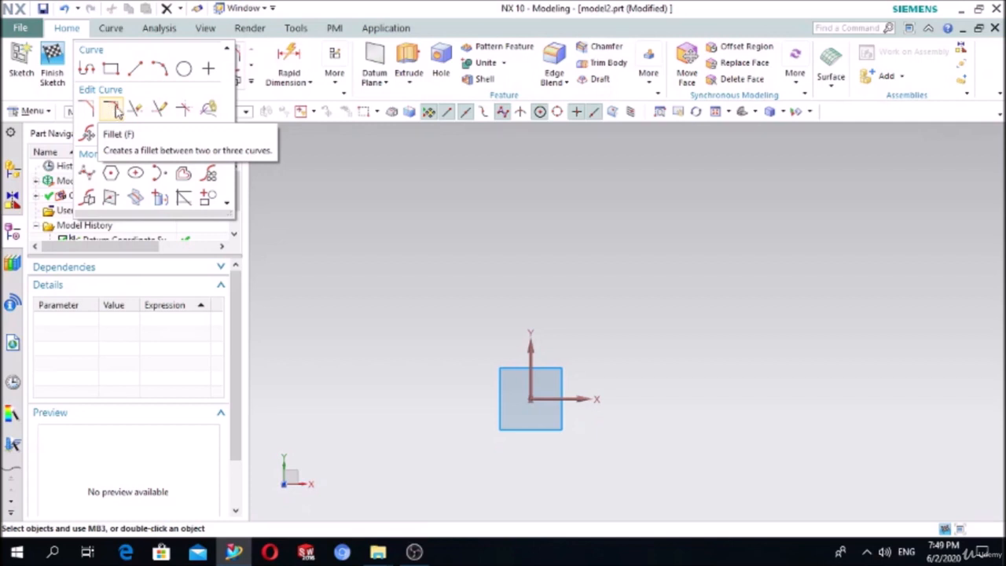
pyautogui.click(114, 109)
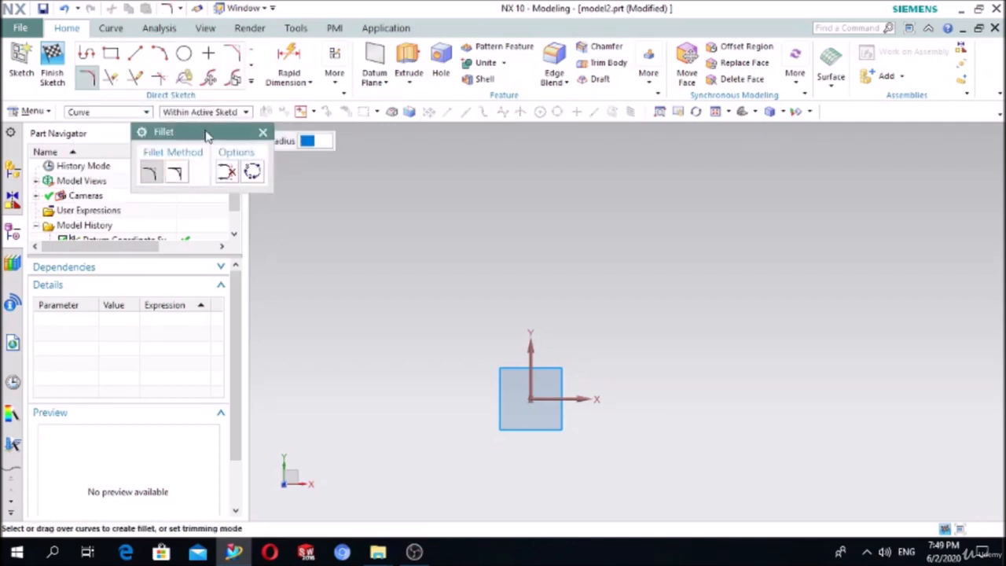
pyautogui.click(261, 132)
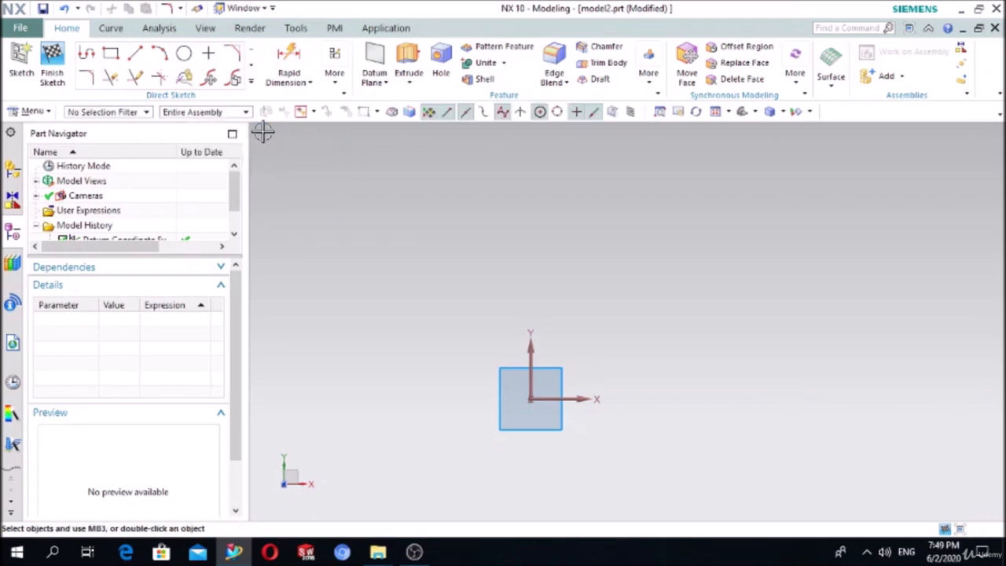
# - Draw a rectangle above the origin
pyautogui.click(112, 56)
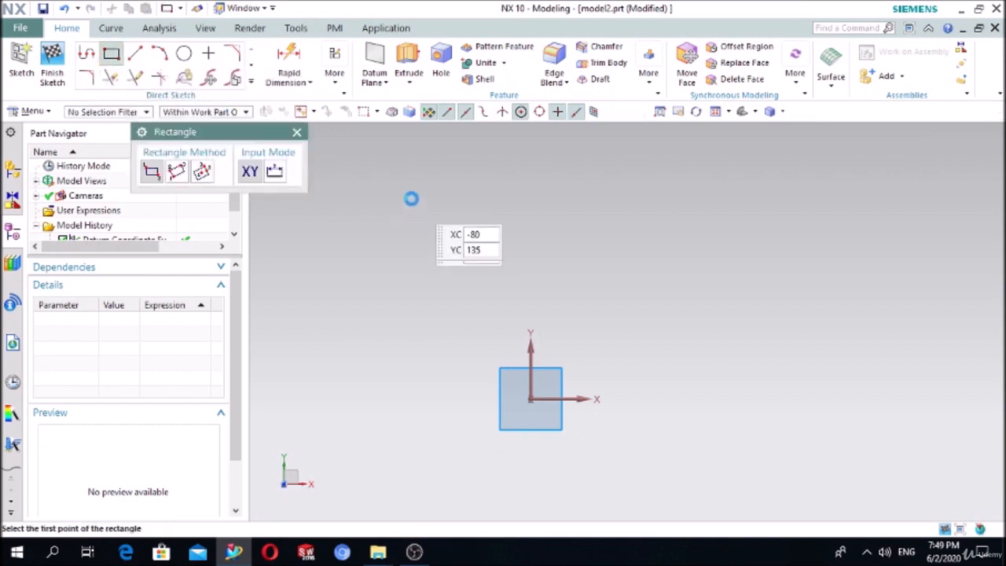
pyautogui.click(399, 187)
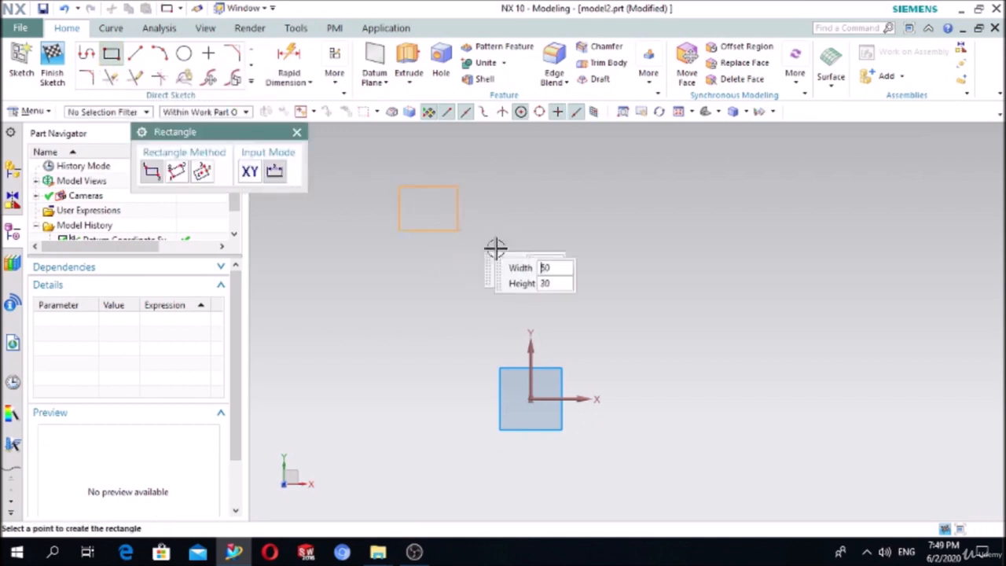
pyautogui.click(669, 297)
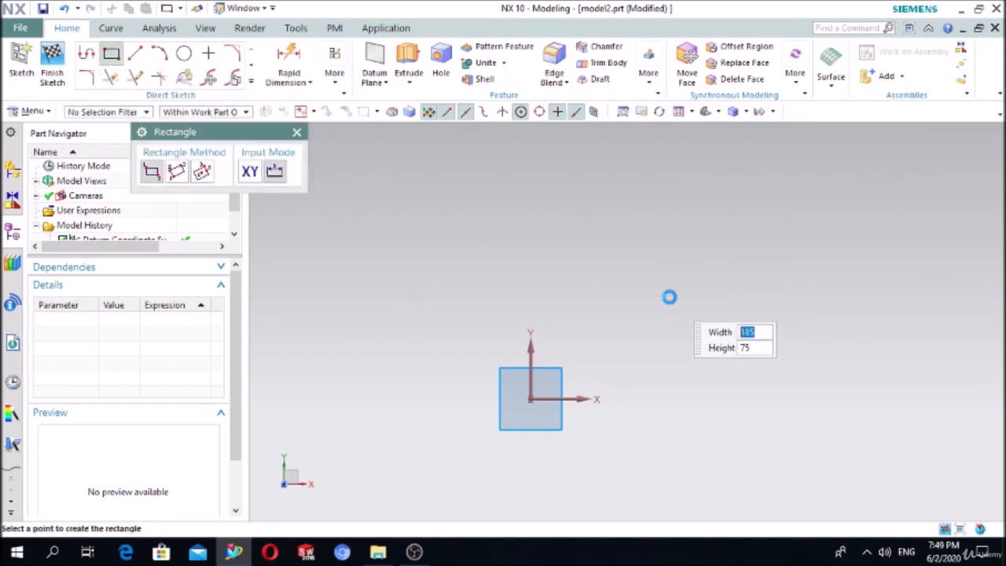
pyautogui.click(297, 132)
# - Dimension the rectangle's top edge to 200 and right edge to 110, tidying the dimension positions
pyautogui.click(289, 63)
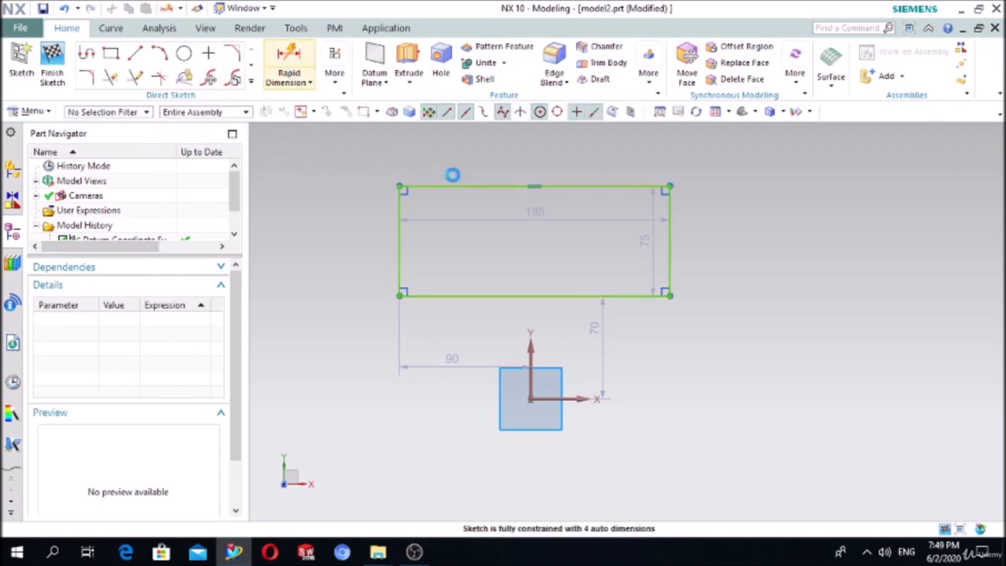
pyautogui.click(463, 184)
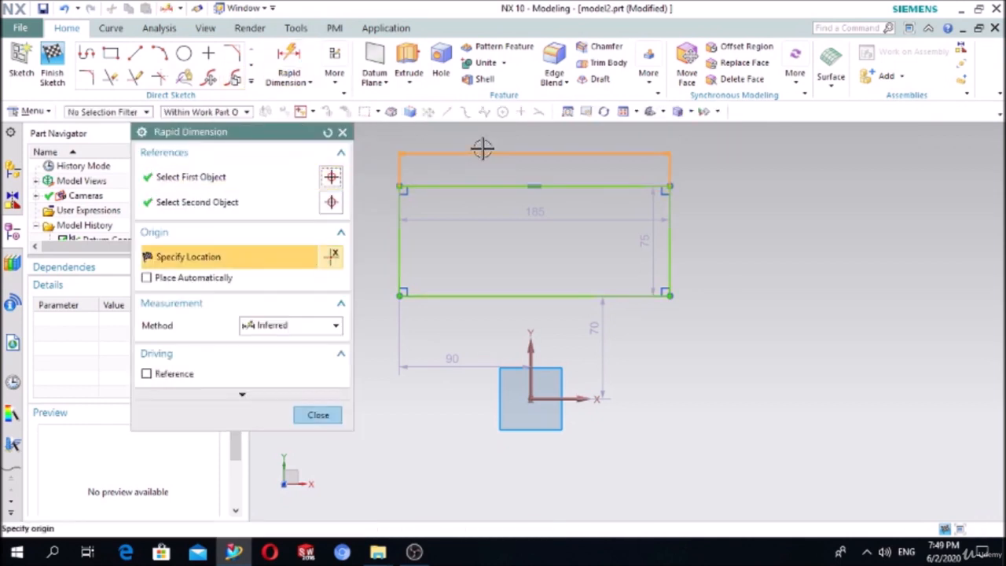
pyautogui.click(527, 151)
pyautogui.write('200')
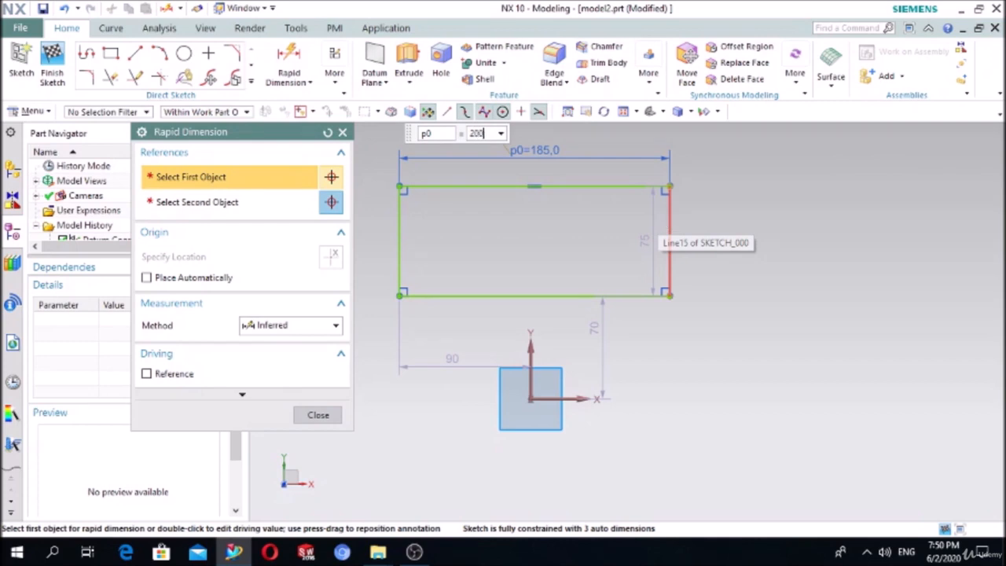
pyautogui.press('Return')
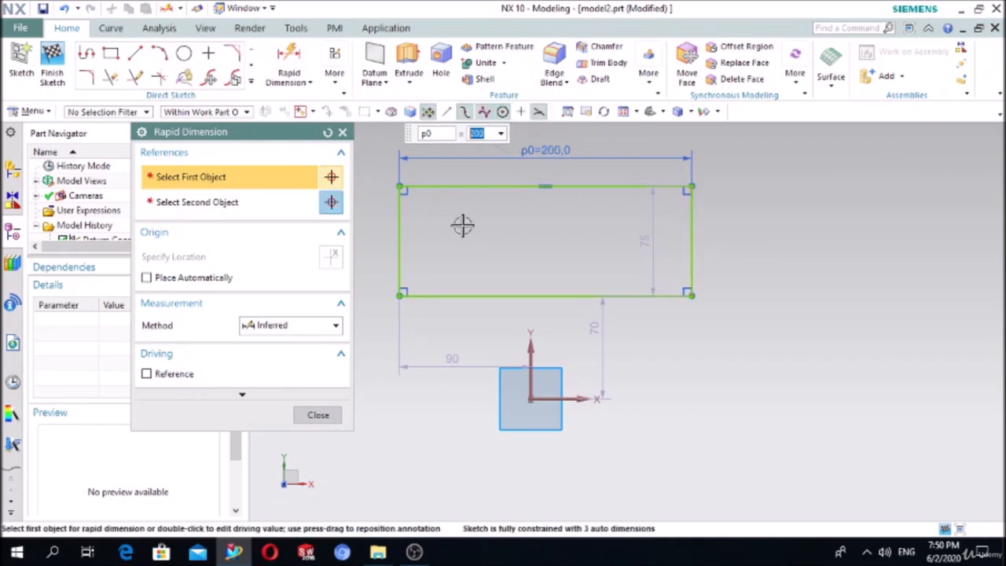
pyautogui.click(689, 231)
pyautogui.click(812, 232)
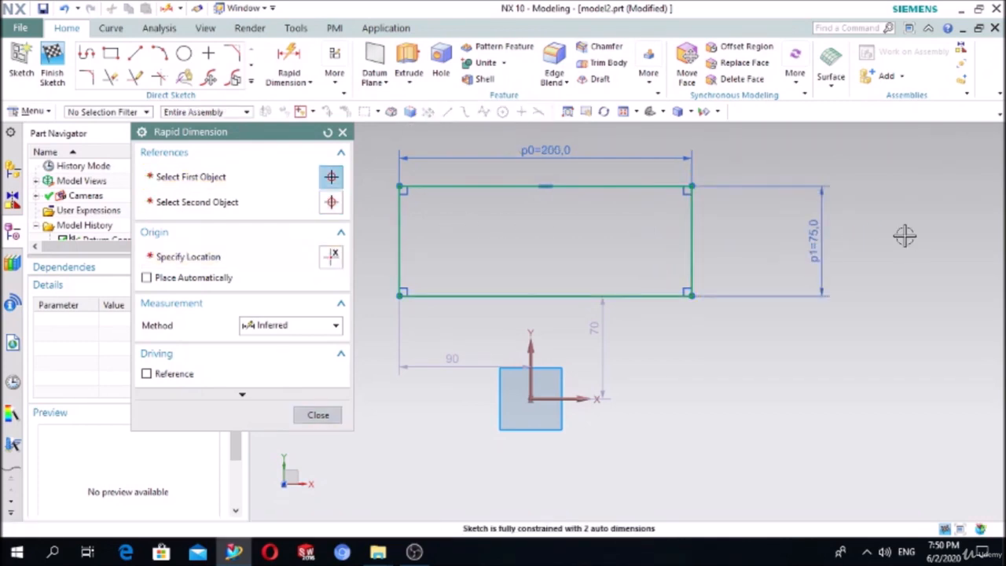
pyautogui.write('110')
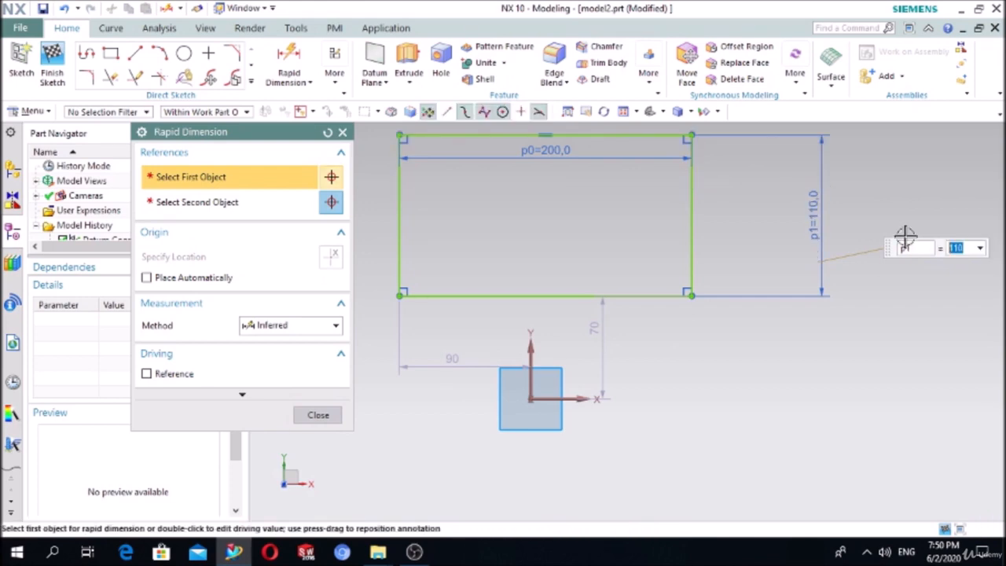
pyautogui.press('Return')
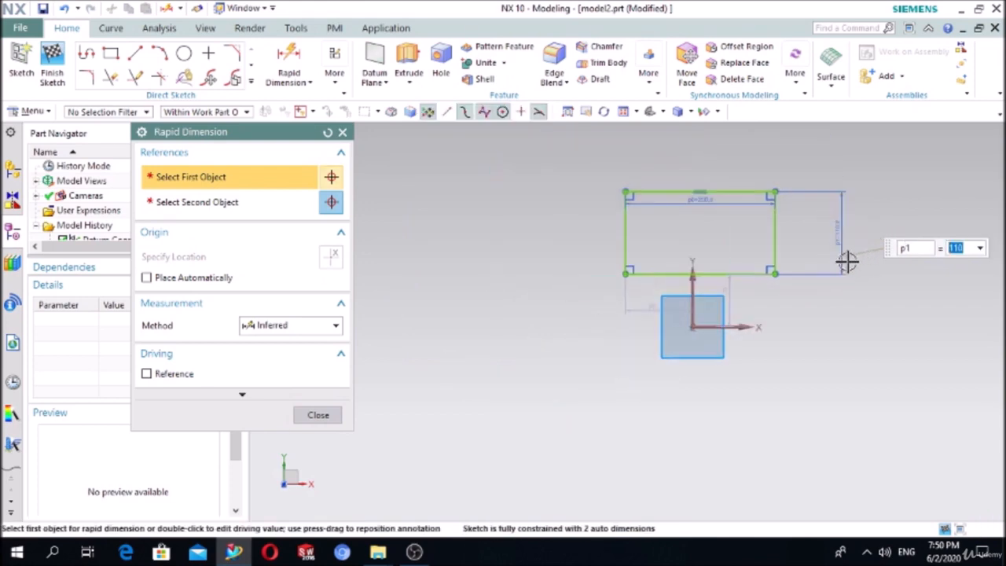
pyautogui.moveTo(677, 222); pyautogui.dragTo(667, 166)
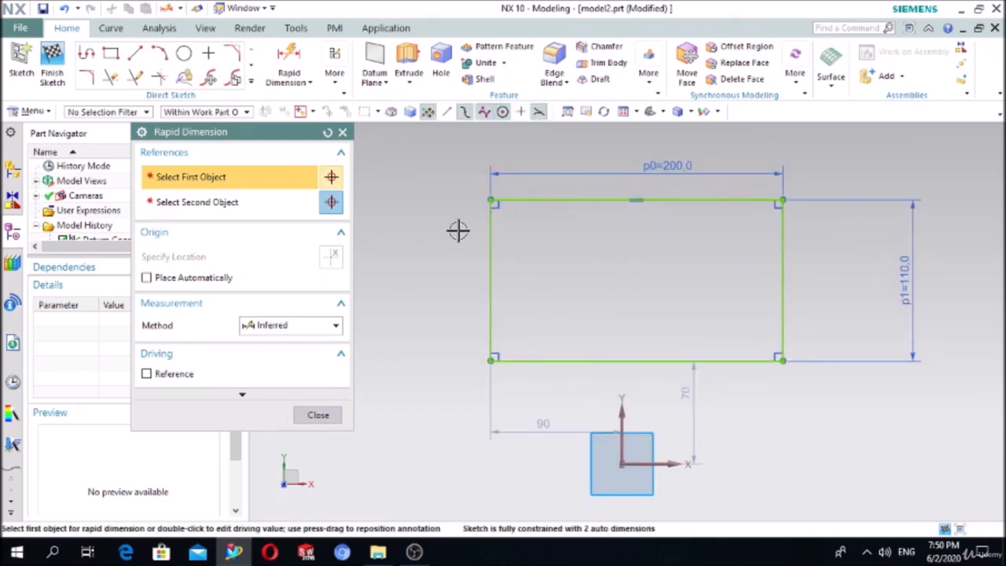
pyautogui.click(336, 416)
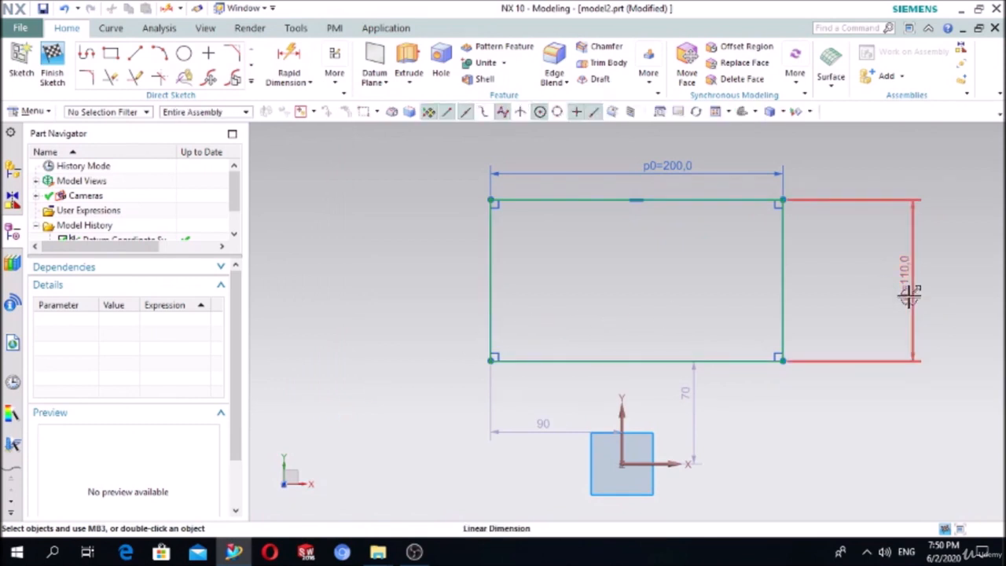
pyautogui.moveTo(907, 292); pyautogui.dragTo(834, 306)
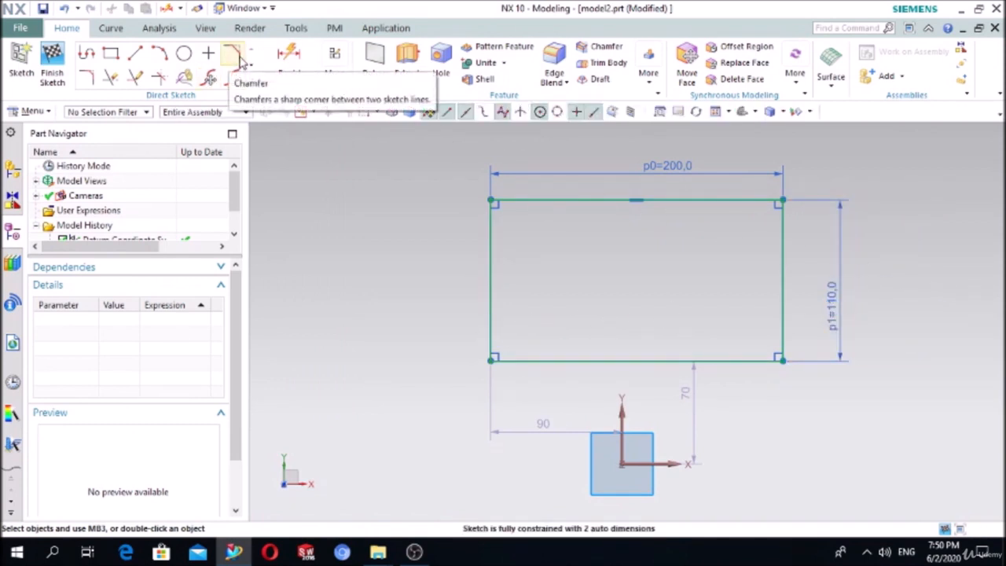
# - Fillet the rectangle's top-right corner with radius 50
pyautogui.click(87, 77)
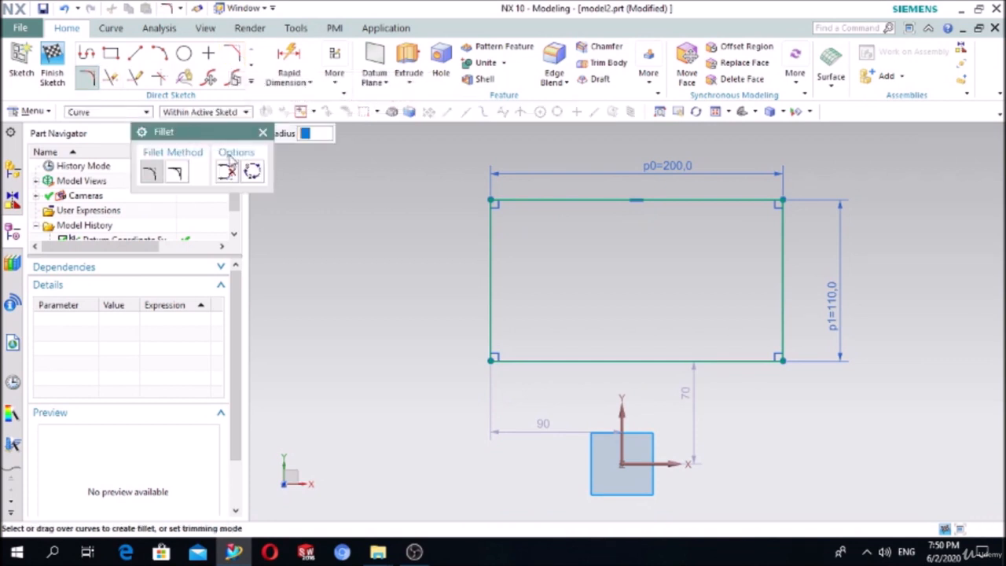
pyautogui.click(722, 202)
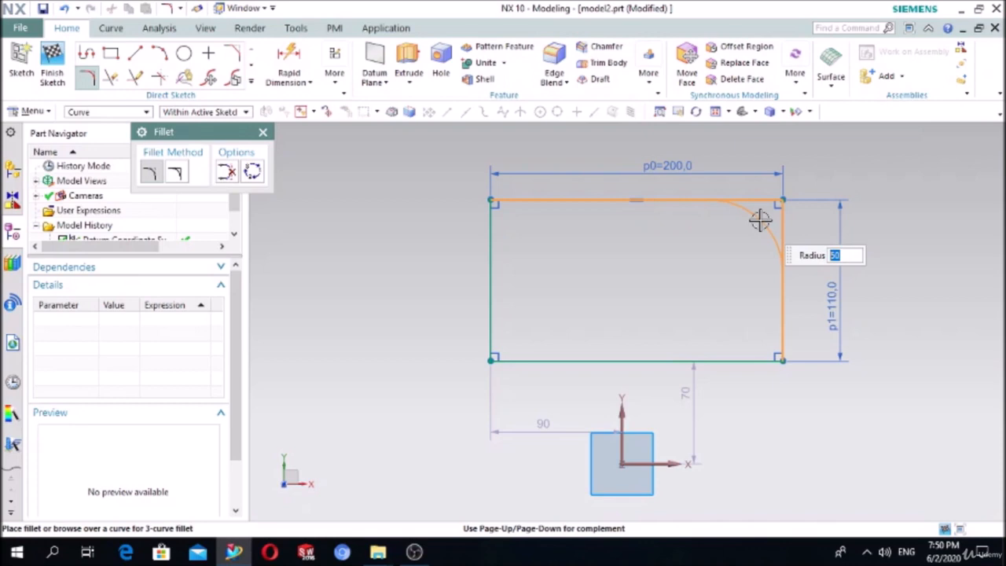
pyautogui.click(758, 221)
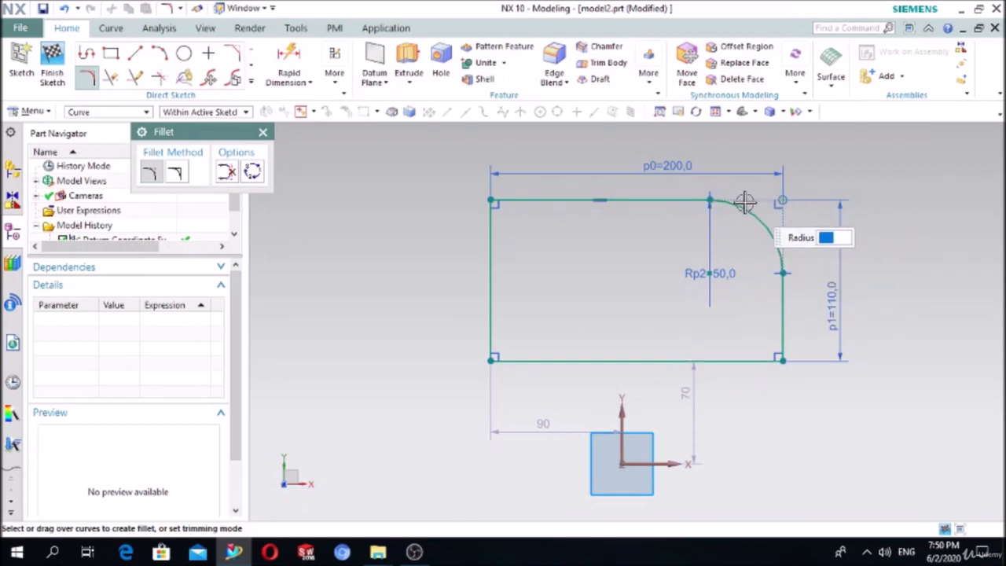
# - Fillet the bottom-left corner with radius 20 and reposition its radius dimension
pyautogui.click(491, 318)
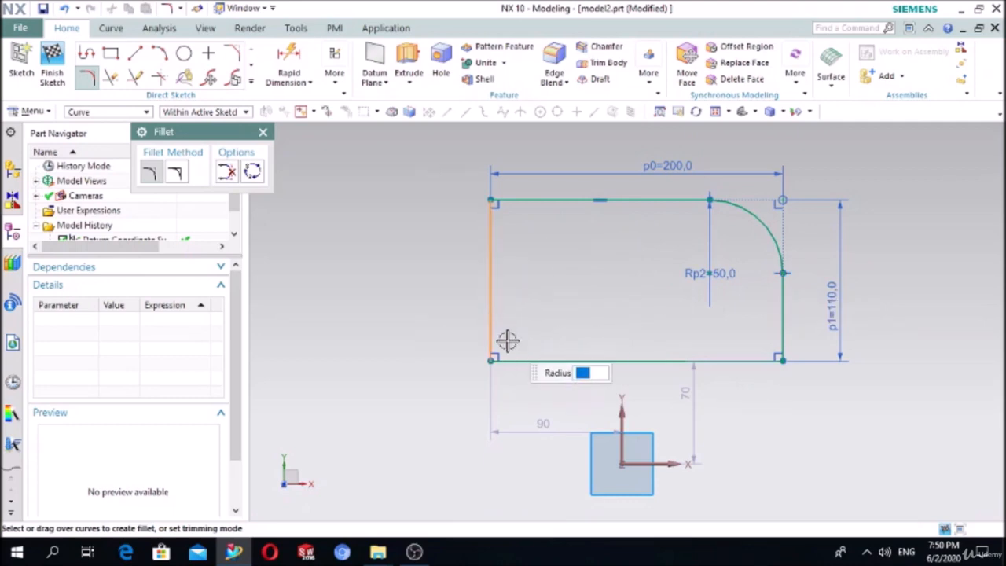
pyautogui.click(532, 359)
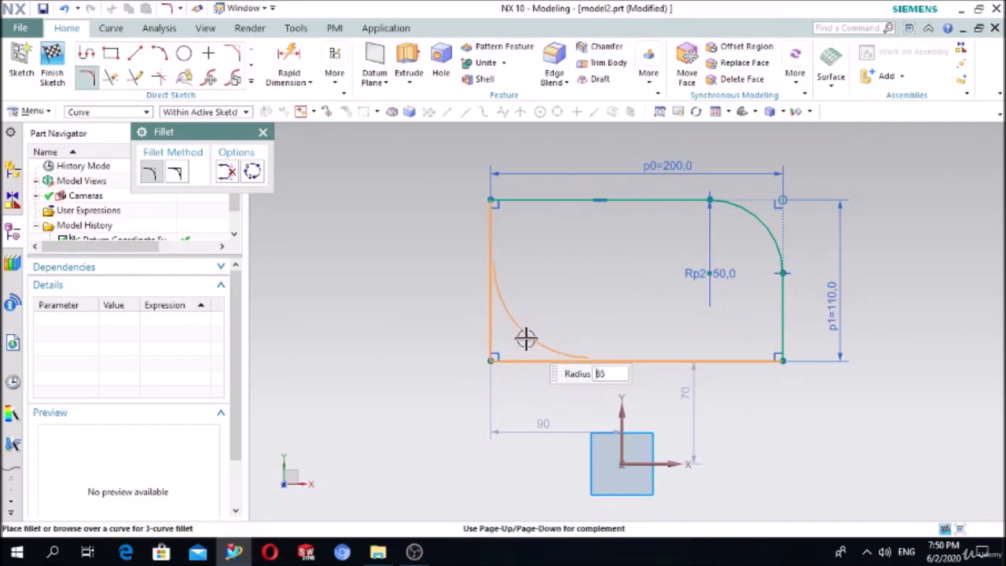
pyautogui.write('20')
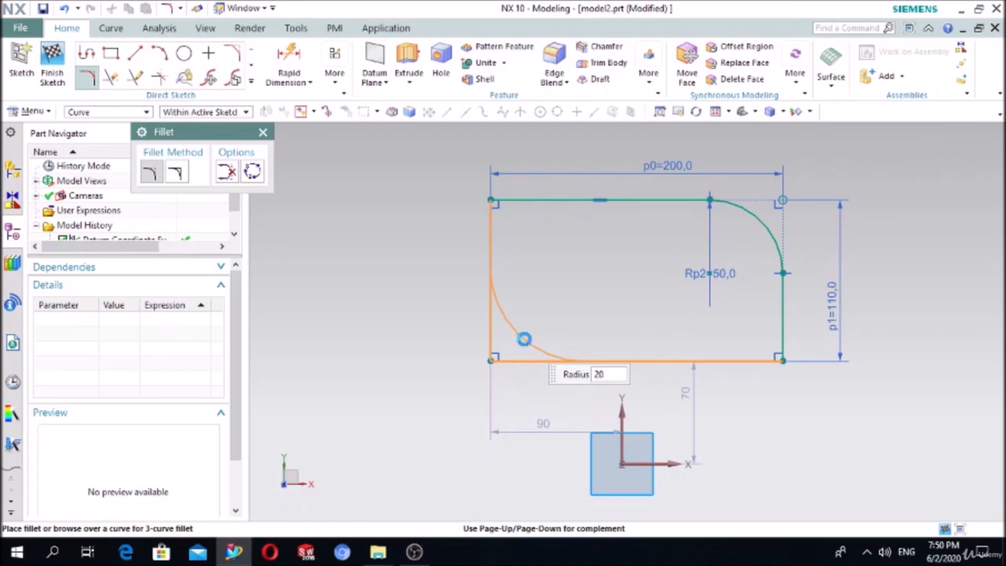
pyautogui.press('Return')
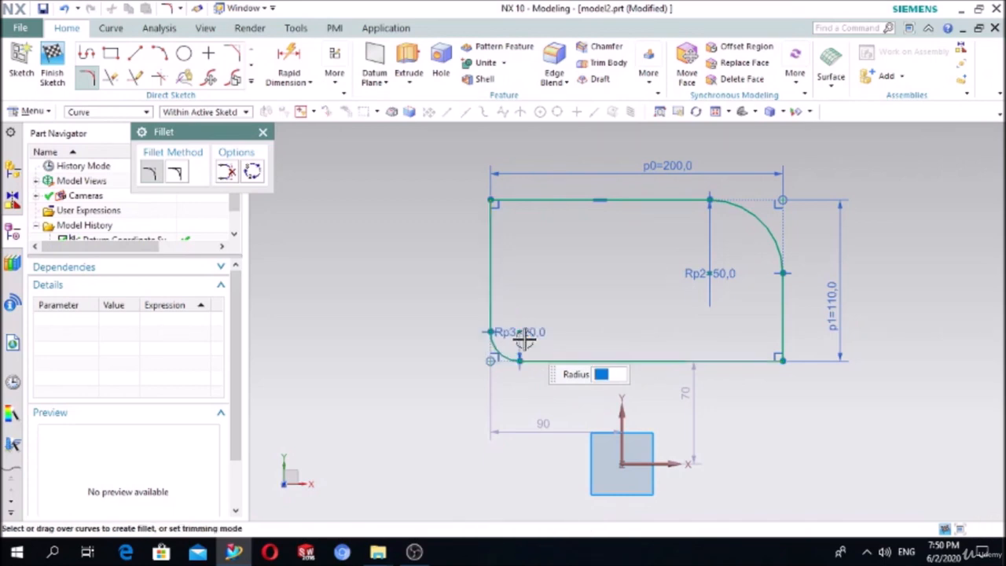
pyautogui.scroll(5, 507, 361)
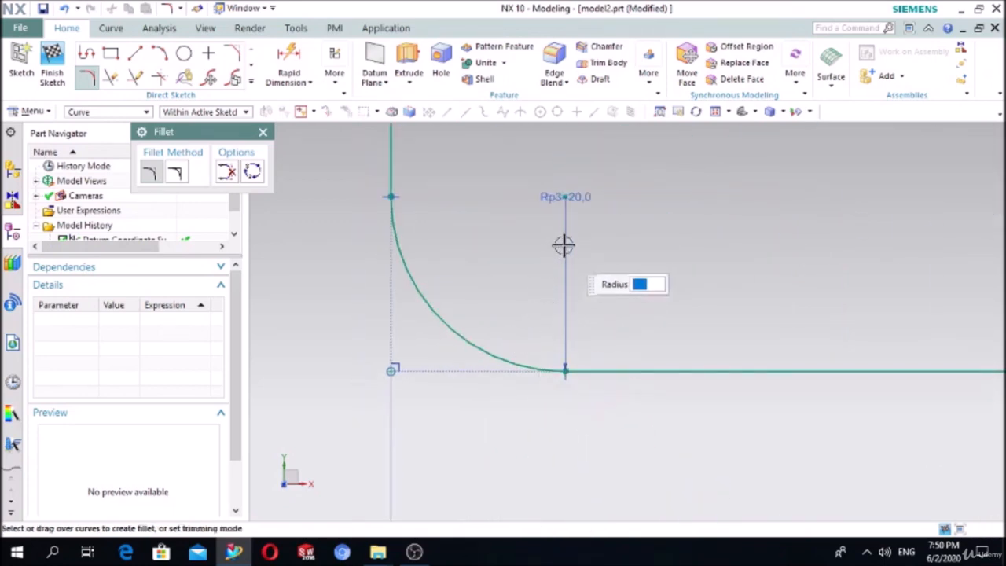
pyautogui.click(263, 131)
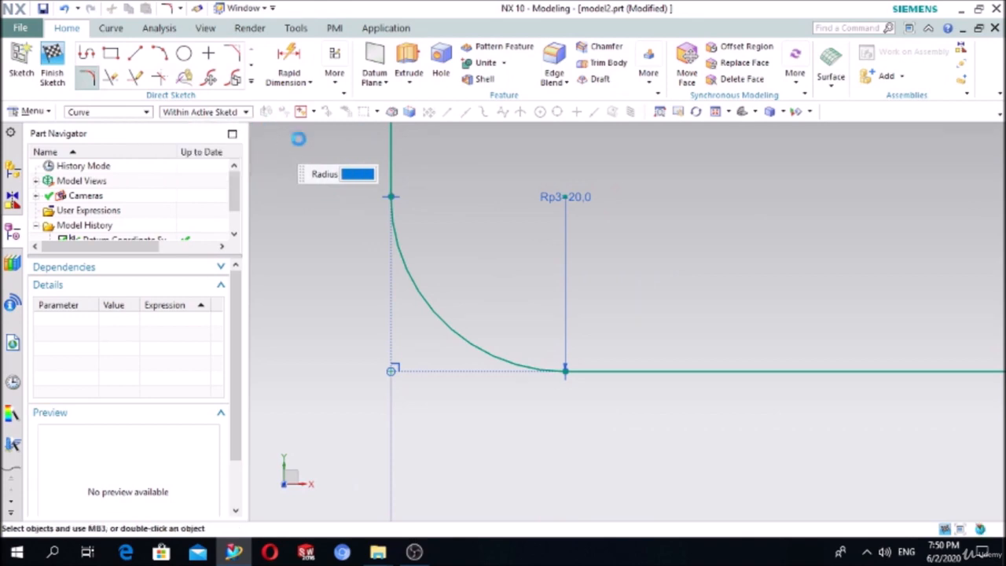
pyautogui.moveTo(567, 211); pyautogui.dragTo(567, 187)
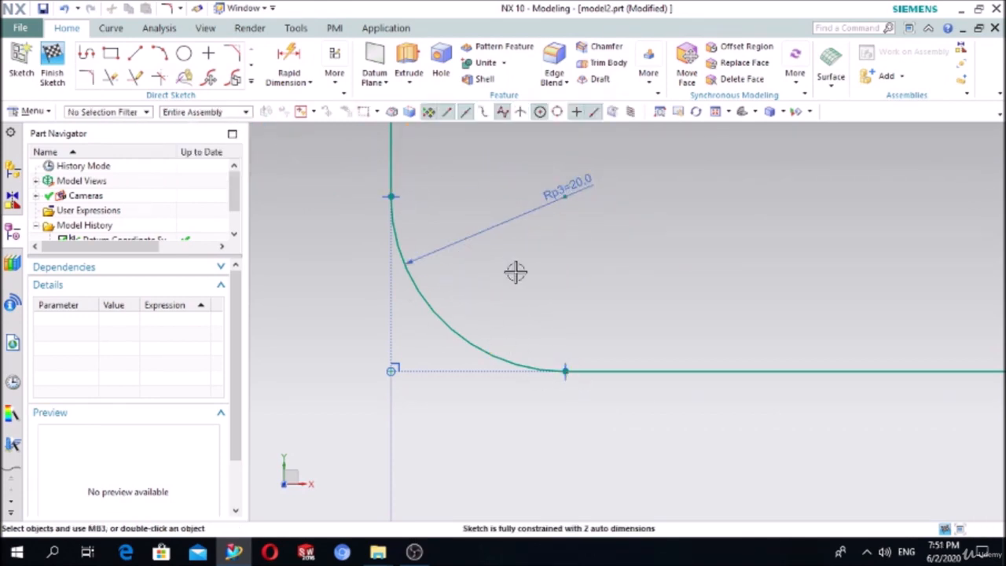
pyautogui.scroll(-5, 633, 267)
pyautogui.scroll(-3, 653, 290)
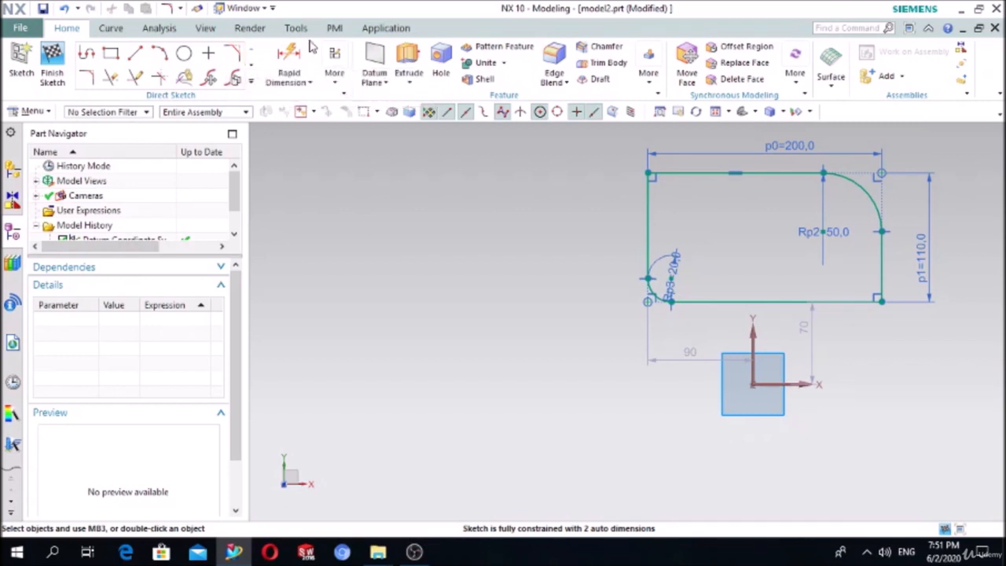
# - Chamfer the top-left corner symmetrically by 20 mm and move both p4 dimensions clear of the outline
pyautogui.click(233, 57)
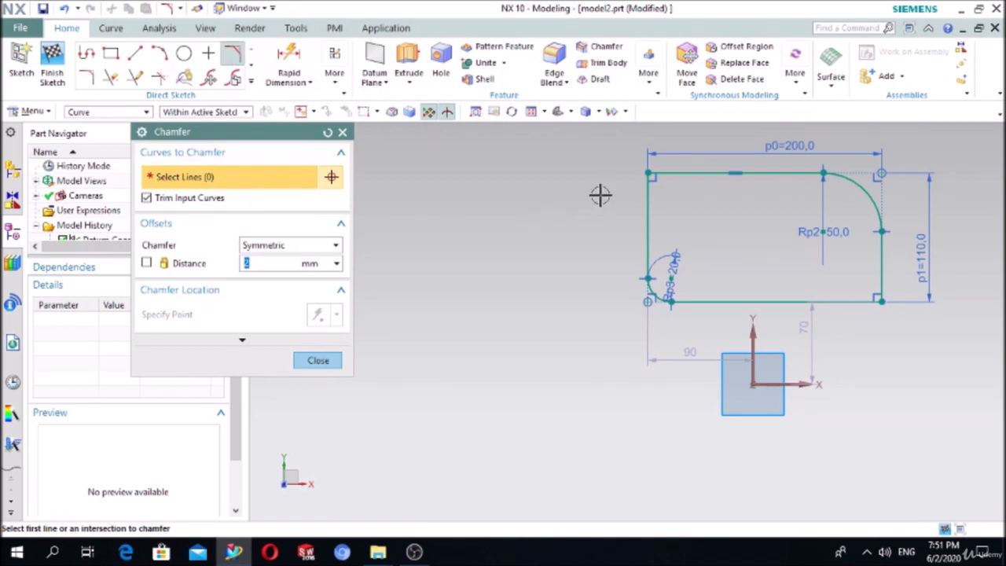
pyautogui.click(254, 248)
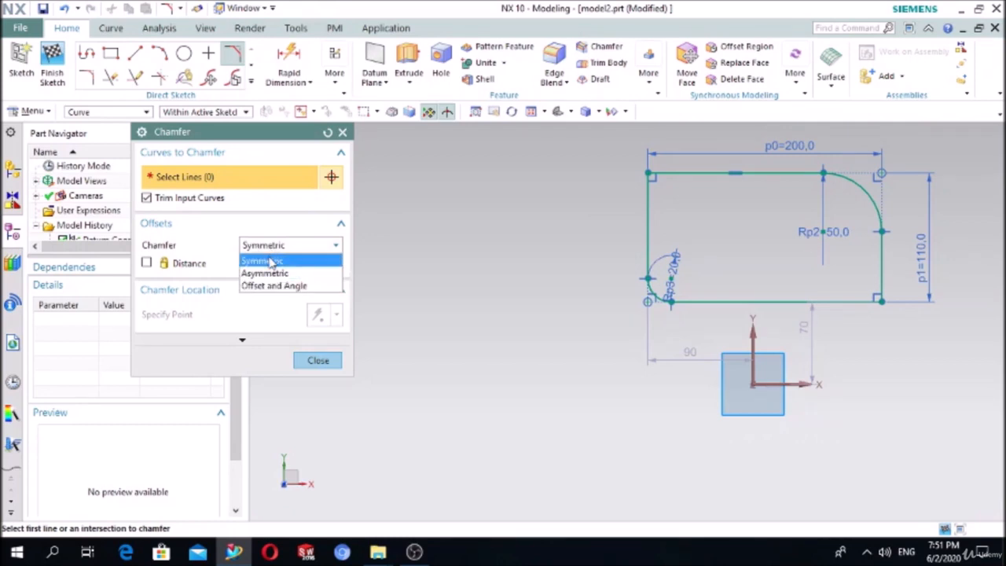
pyautogui.click(270, 261)
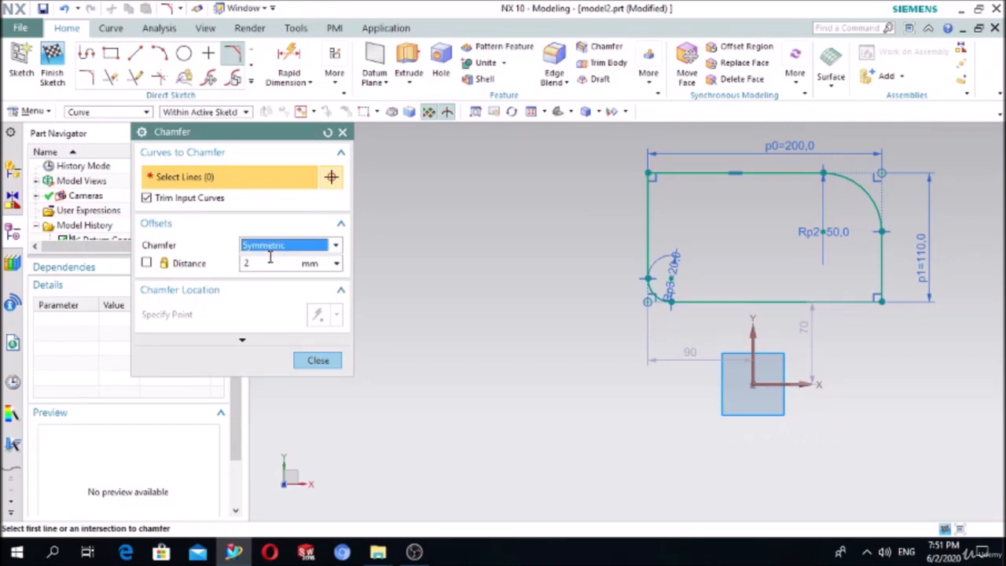
pyautogui.click(651, 195)
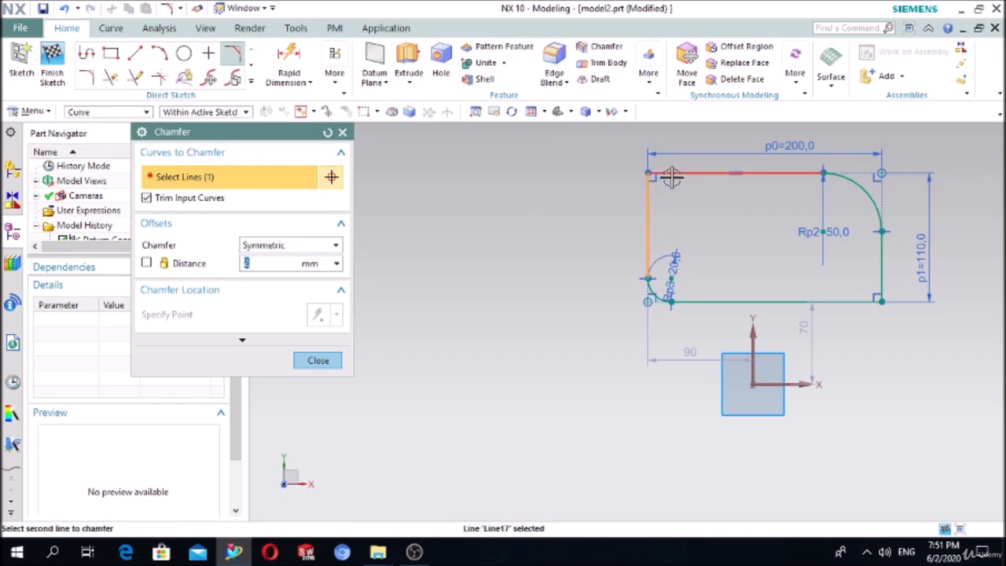
pyautogui.click(672, 176)
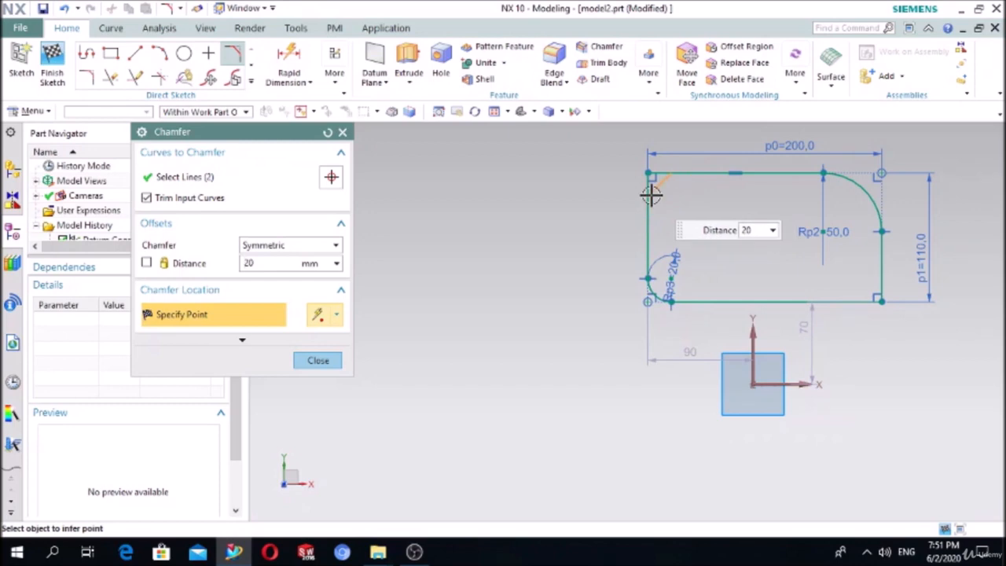
pyautogui.click(651, 193)
pyautogui.scroll(3, 657, 180)
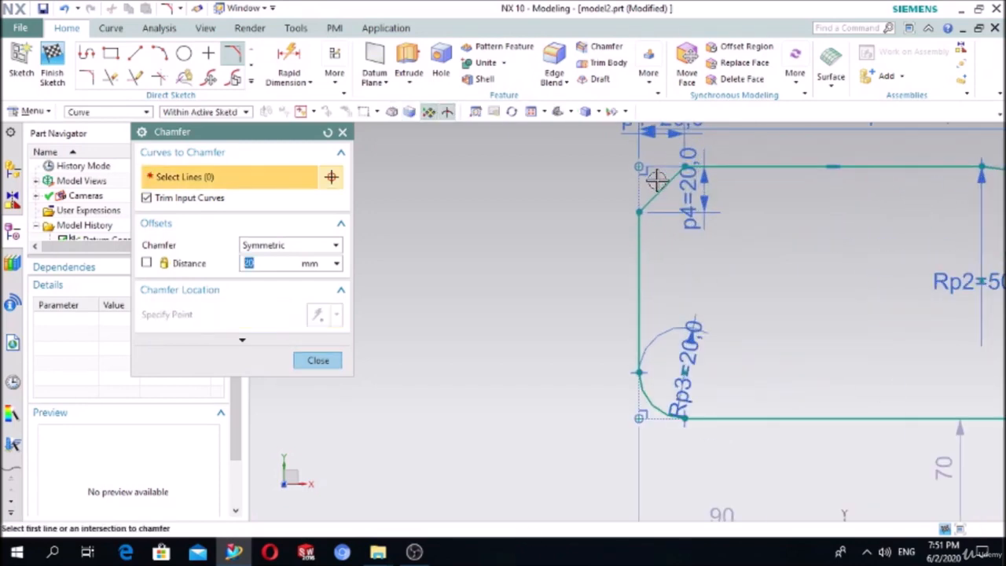
pyautogui.scroll(-3, 657, 180)
pyautogui.scroll(5, 707, 228)
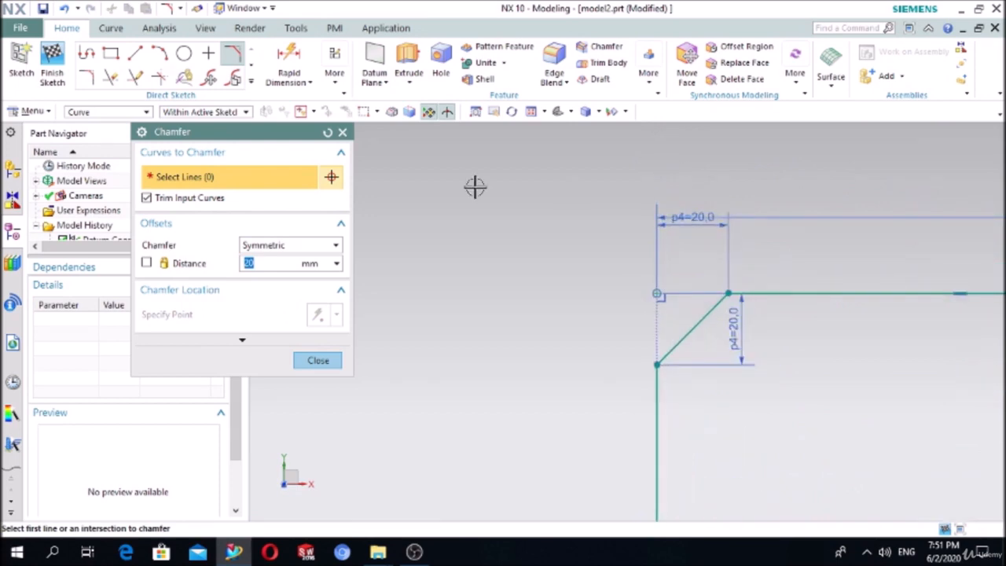
pyautogui.click(318, 360)
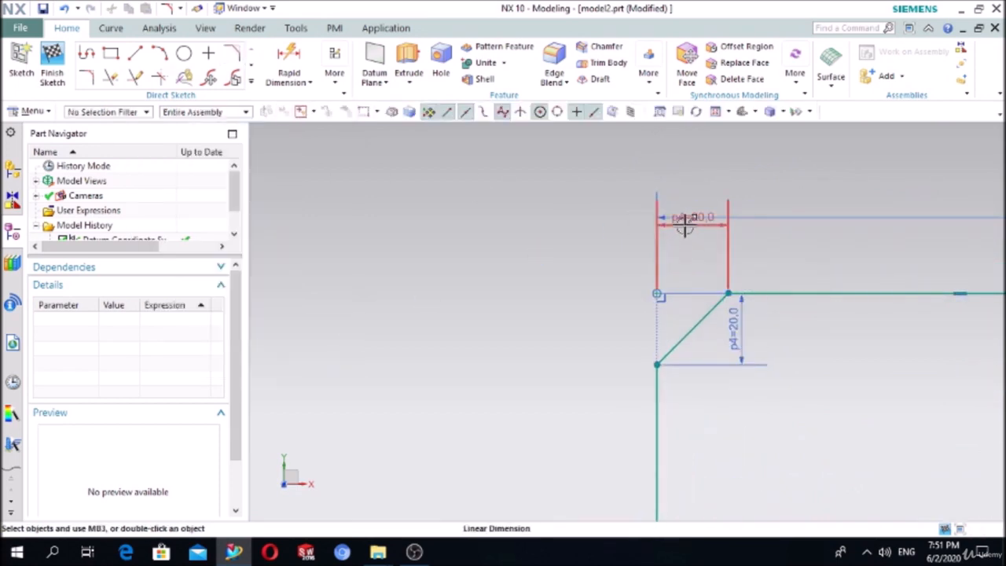
pyautogui.moveTo(685, 224); pyautogui.dragTo(696, 162)
pyautogui.moveTo(738, 327); pyautogui.dragTo(548, 333)
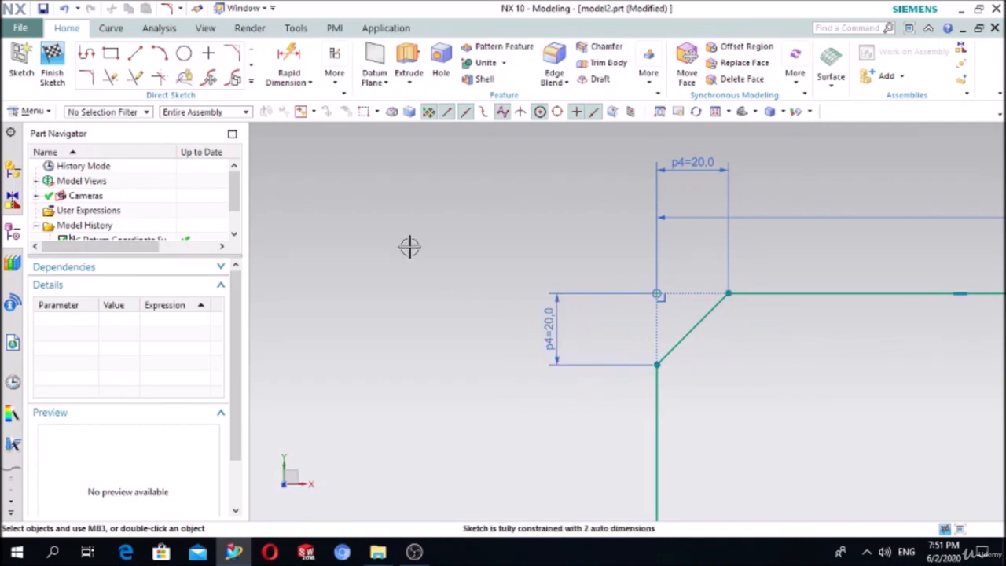
# - Start an asymmetric chamfer on the bottom-right corner using the bottom and right lines
pyautogui.click(232, 53)
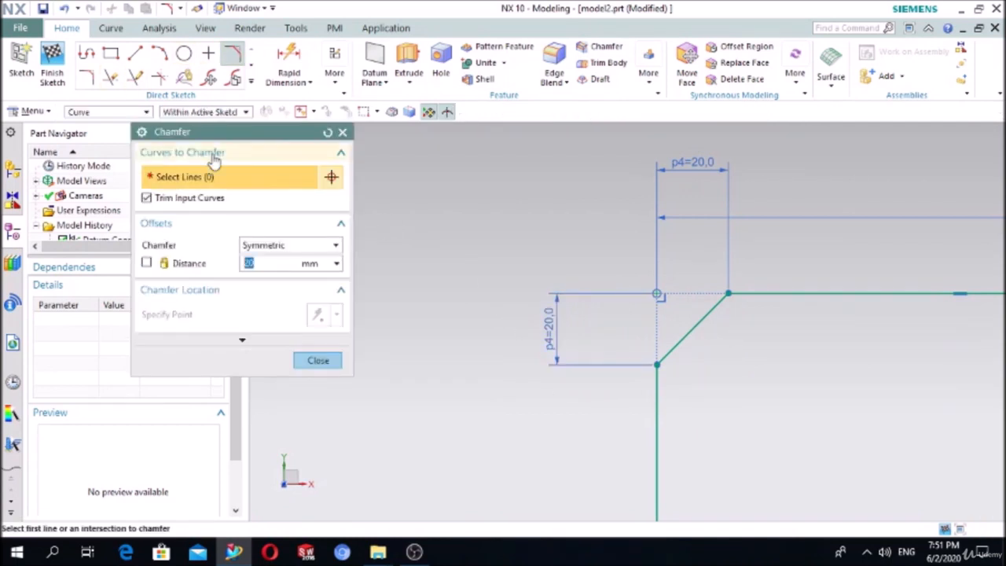
pyautogui.click(258, 247)
pyautogui.click(265, 273)
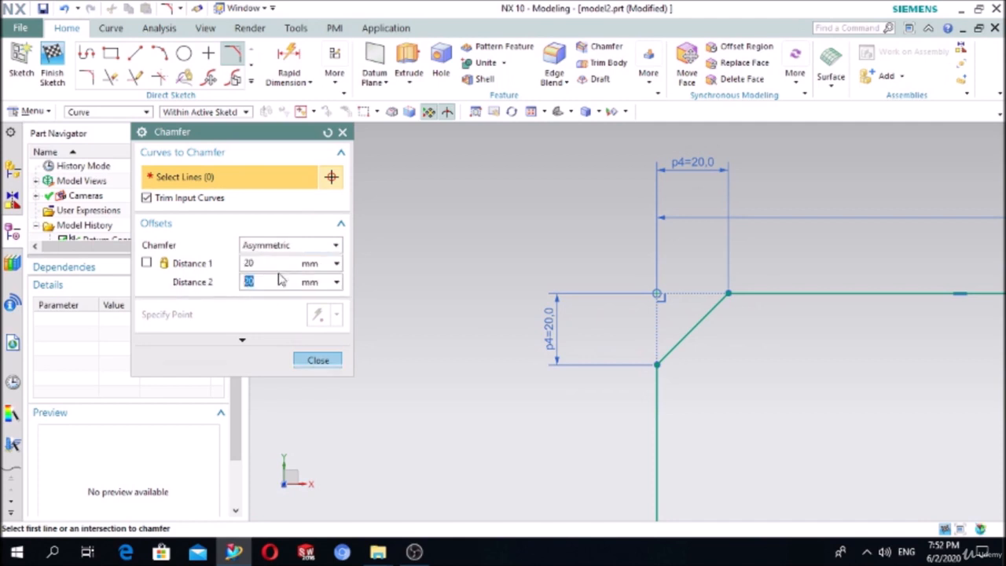
pyautogui.scroll(-3, 501, 328)
pyautogui.scroll(5, 754, 440)
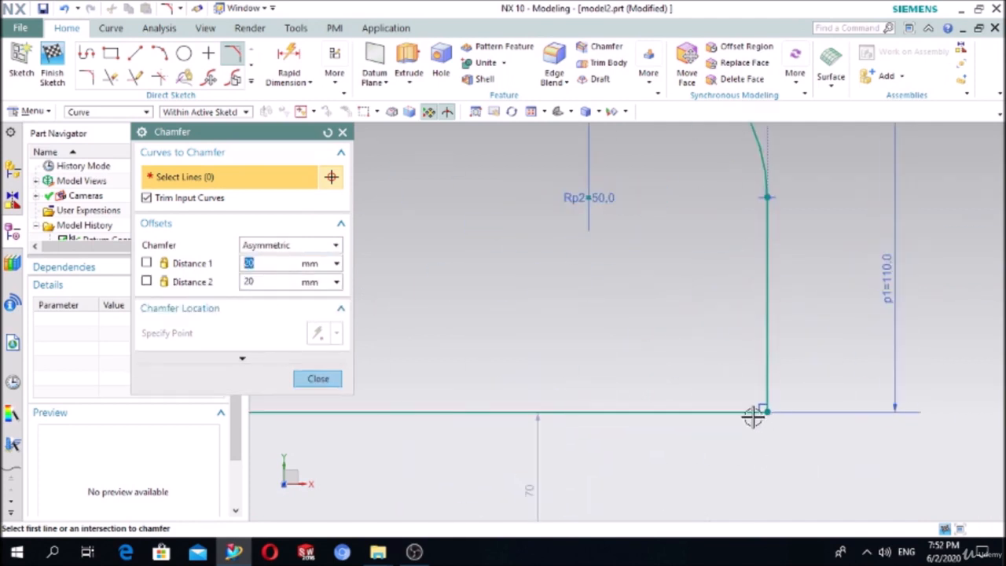
pyautogui.click(729, 410)
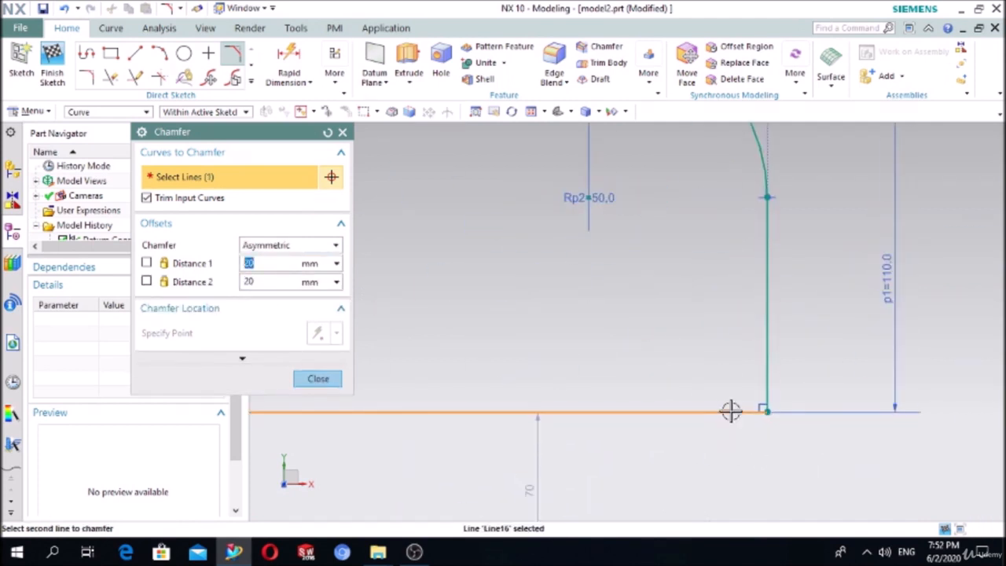
pyautogui.click(764, 389)
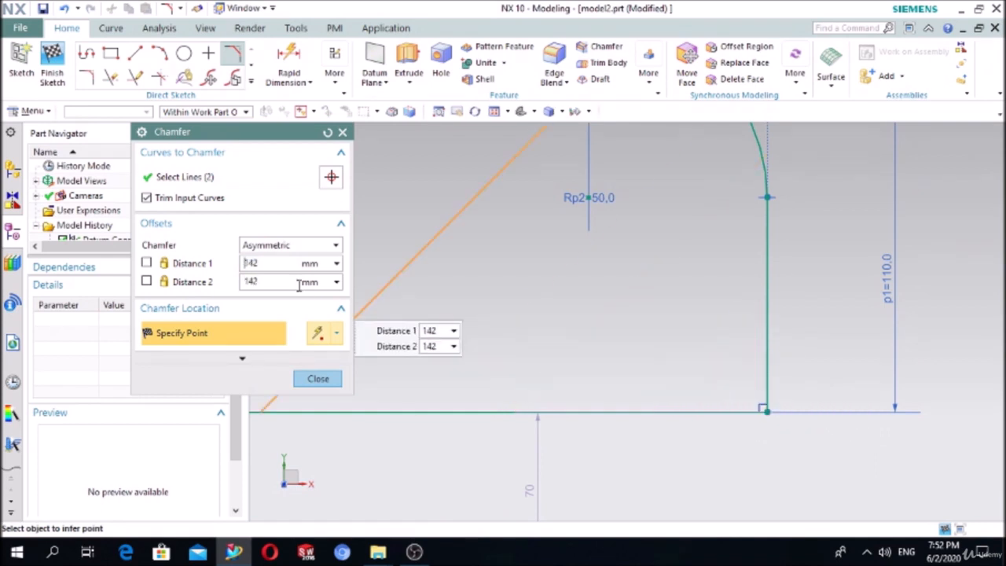
# - Set Distance 1 to 20 and Distance 2 to 30, then move the p5 dimension right
pyautogui.moveTo(270, 265); pyautogui.dragTo(227, 269)
pyautogui.write('20')
pyautogui.press('Return')
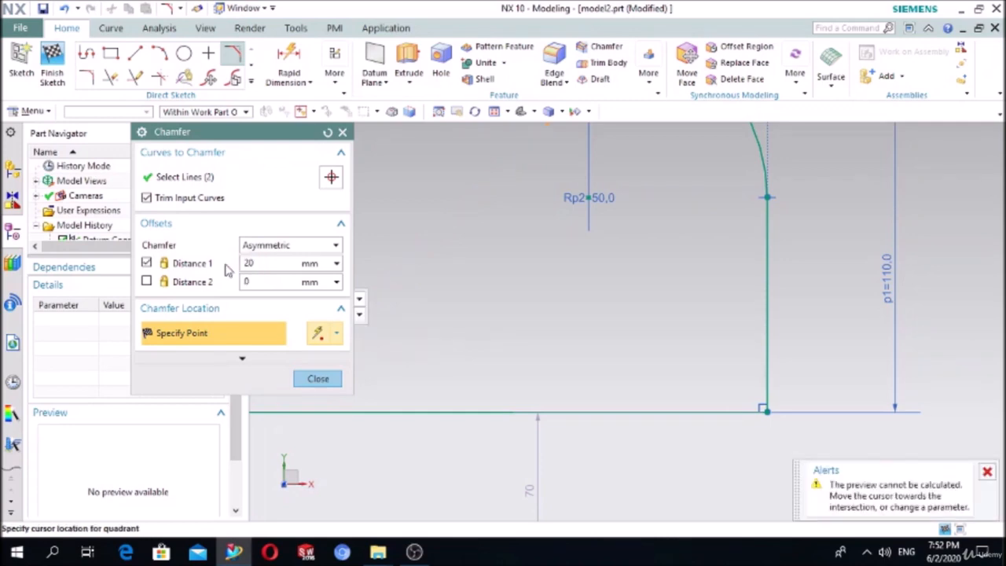
pyautogui.moveTo(275, 283); pyautogui.dragTo(204, 287)
pyautogui.press('Return')
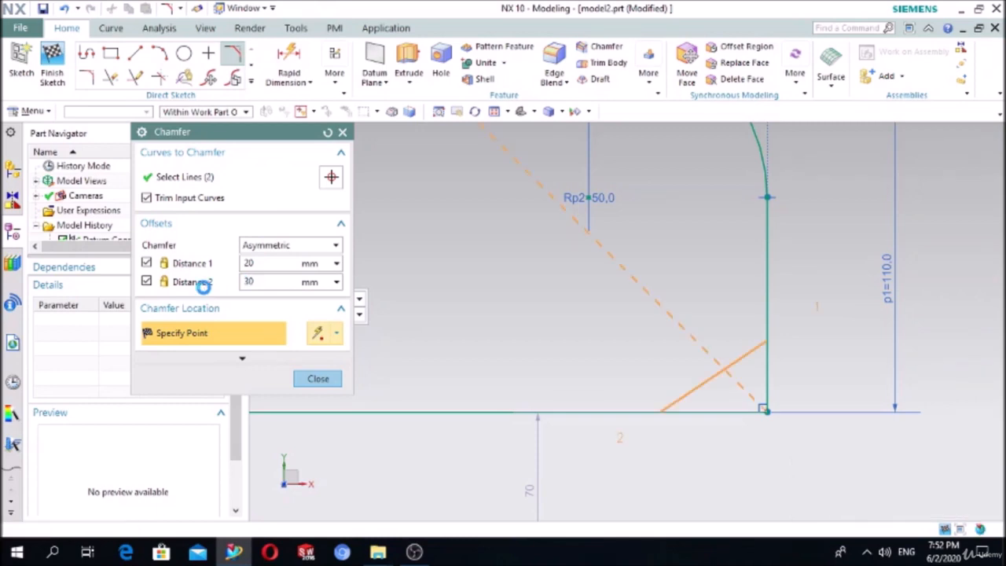
pyautogui.click(318, 378)
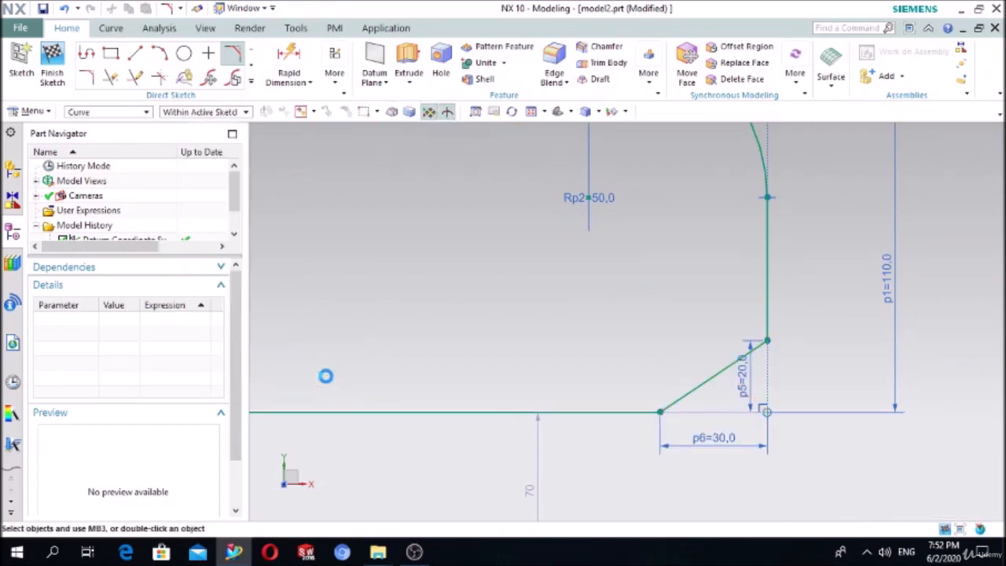
pyautogui.moveTo(756, 383); pyautogui.dragTo(829, 384)
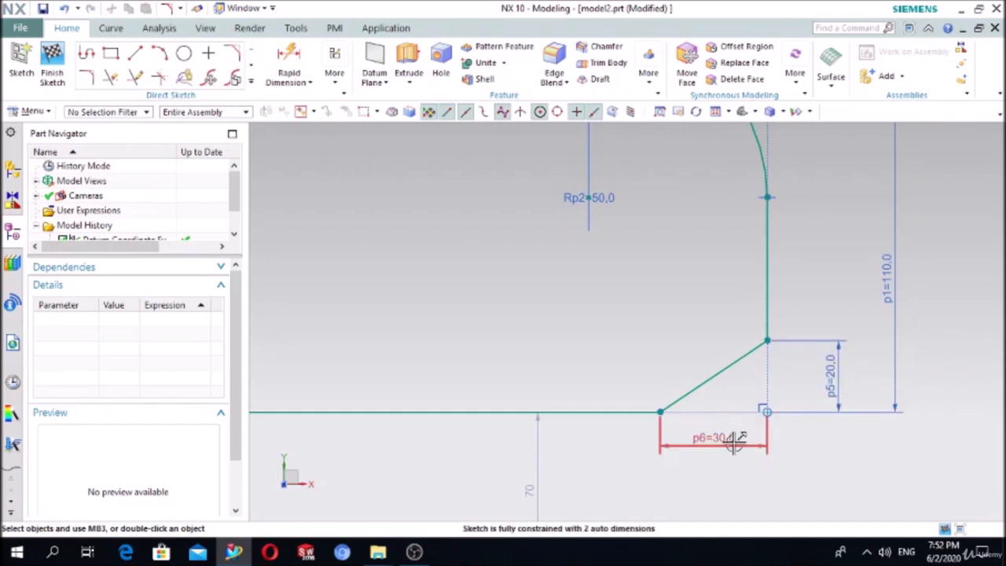
# - Window-select every curve and dimension of the chamfered profile and delete them
pyautogui.scroll(-5, 748, 436)
pyautogui.scroll(3, 551, 300)
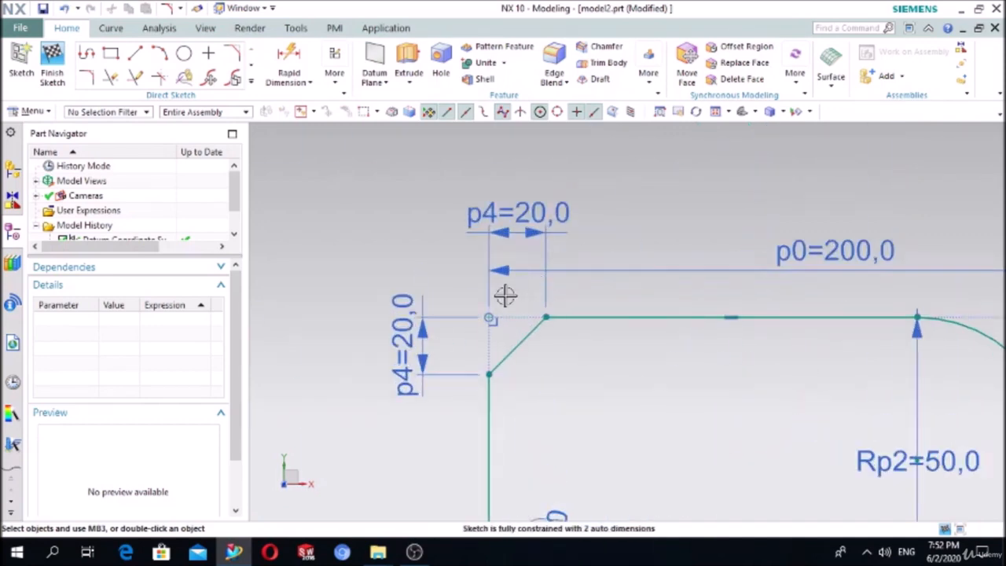
pyautogui.scroll(2, 495, 267)
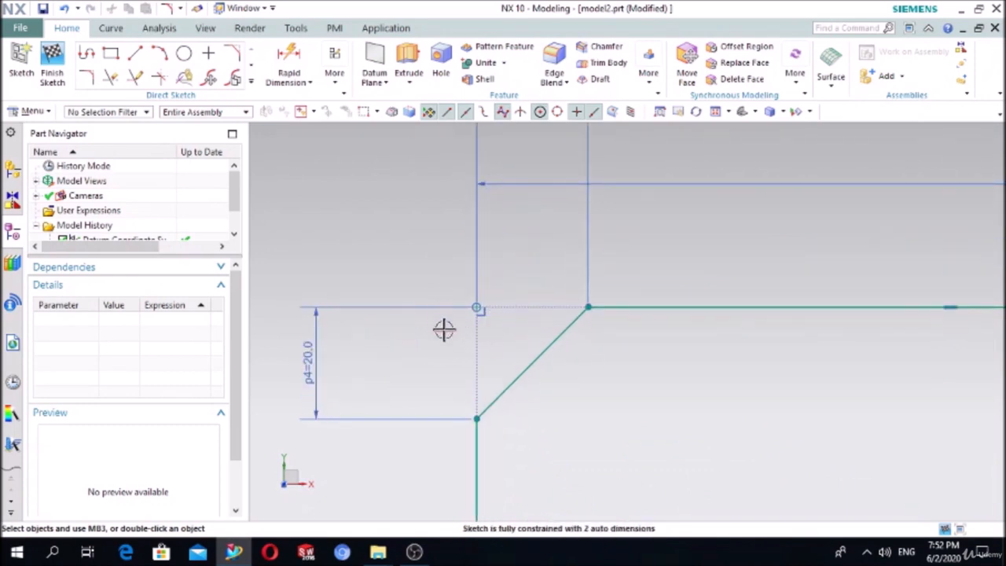
pyautogui.scroll(-1, 476, 322)
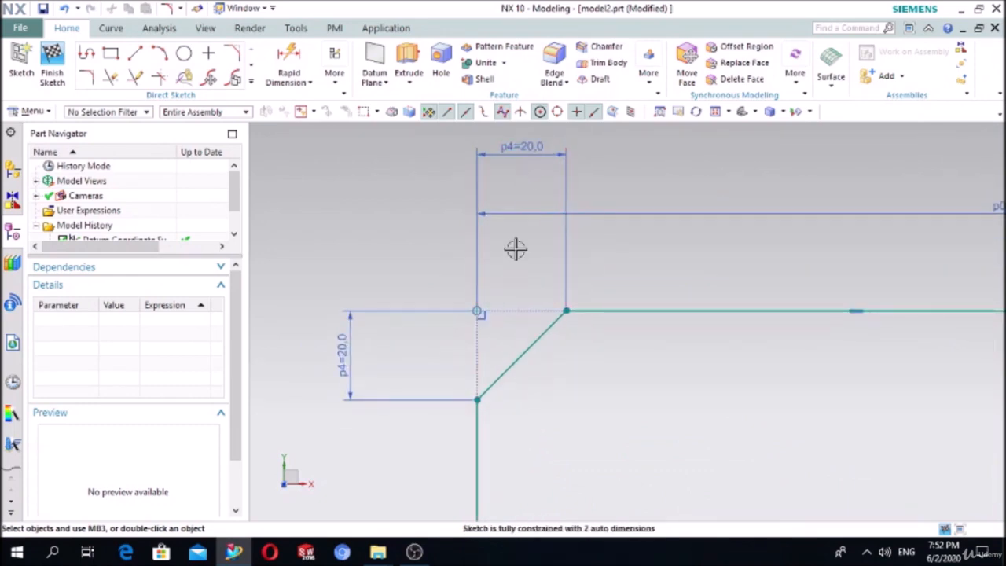
pyautogui.scroll(-2, 534, 286)
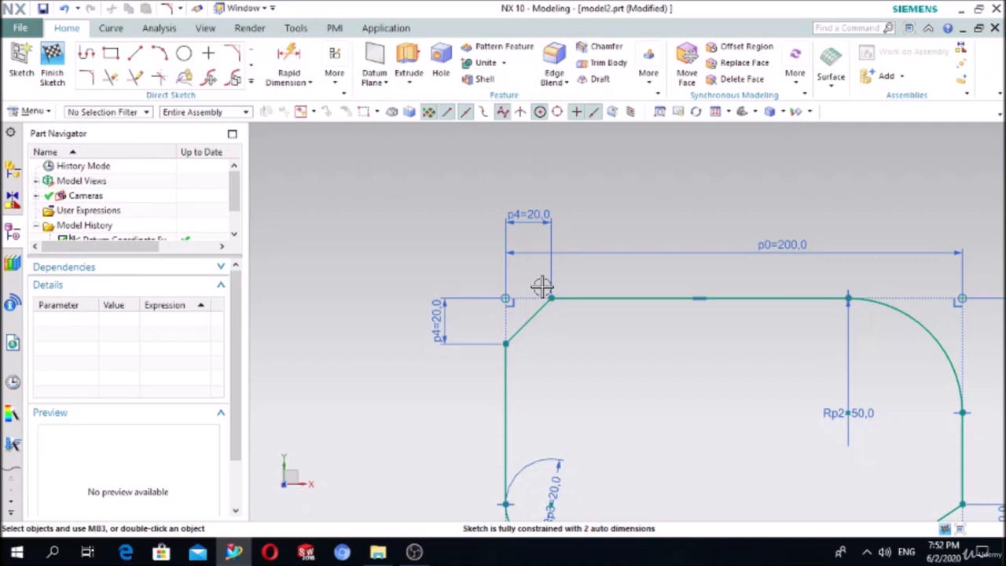
pyautogui.scroll(-3, 512, 285)
pyautogui.moveTo(451, 247)
pyautogui.mouseDown()
pyautogui.moveTo(673, 384)
pyautogui.moveTo(742, 400)
pyautogui.mouseUp()
pyautogui.press('Delete')
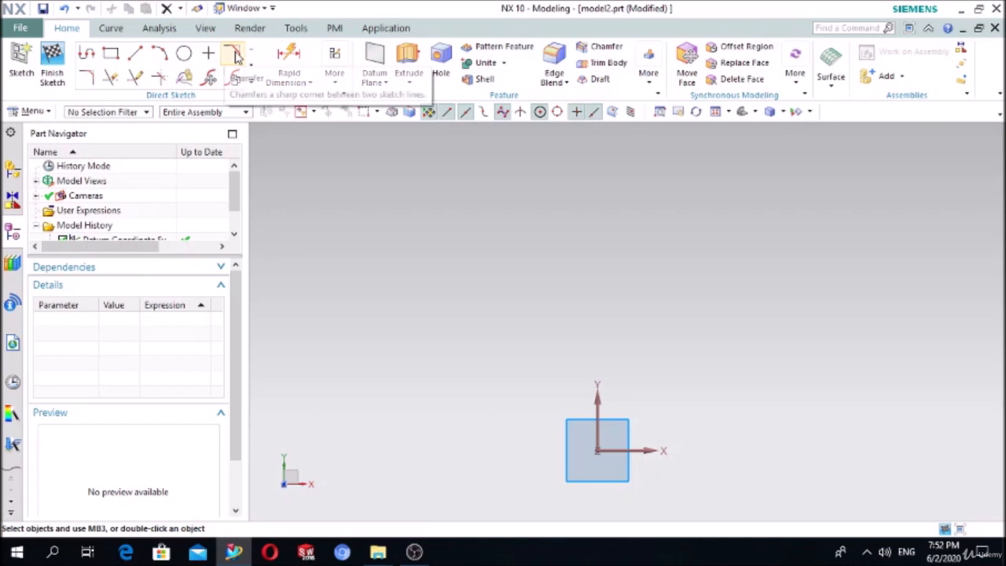
# - Draw the stepped Profile chain with segments 65, 135, 105, 225, 225 and 360
pyautogui.click(87, 53)
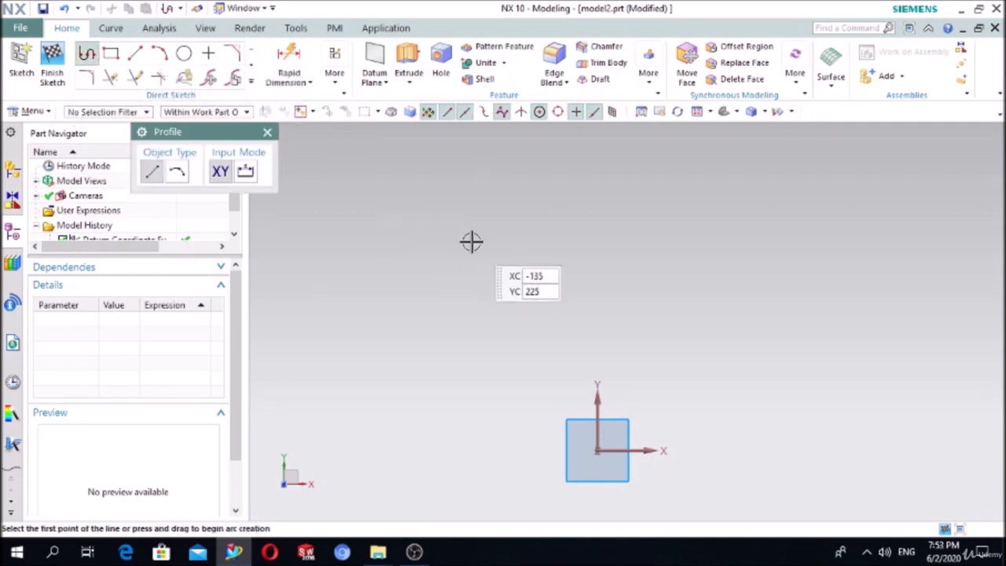
pyautogui.click(442, 322)
pyautogui.click(442, 263)
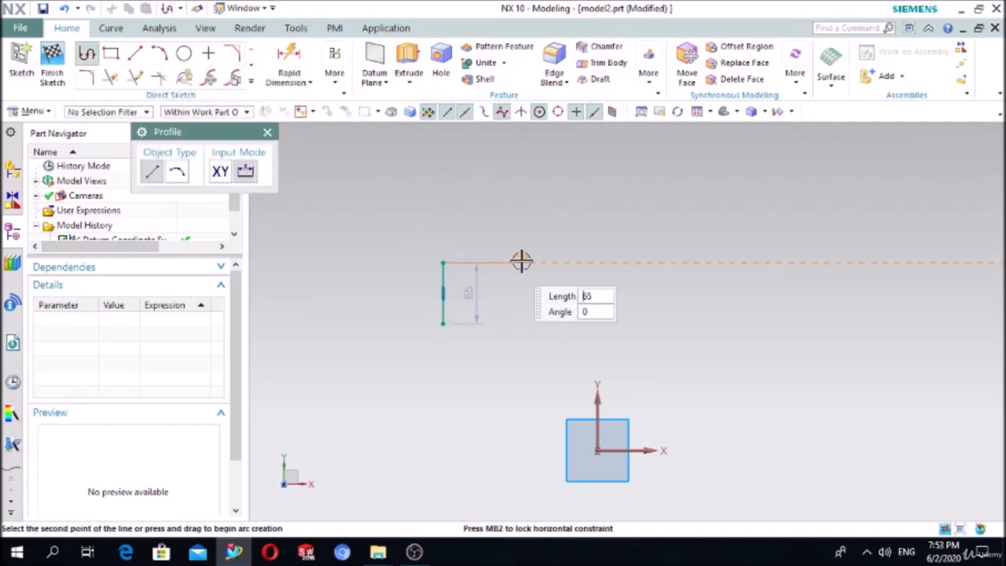
pyautogui.click(570, 262)
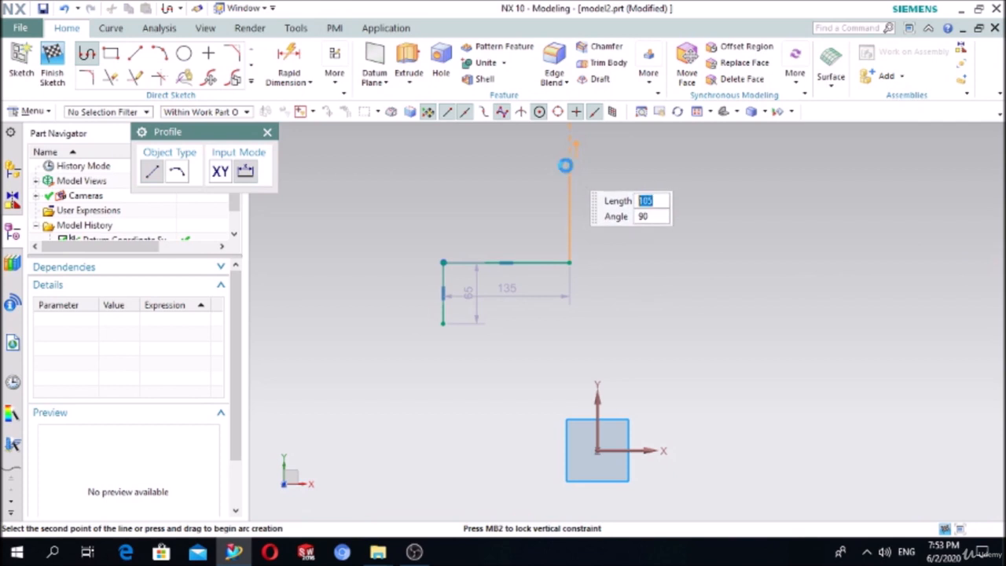
pyautogui.click(566, 164)
pyautogui.click(786, 183)
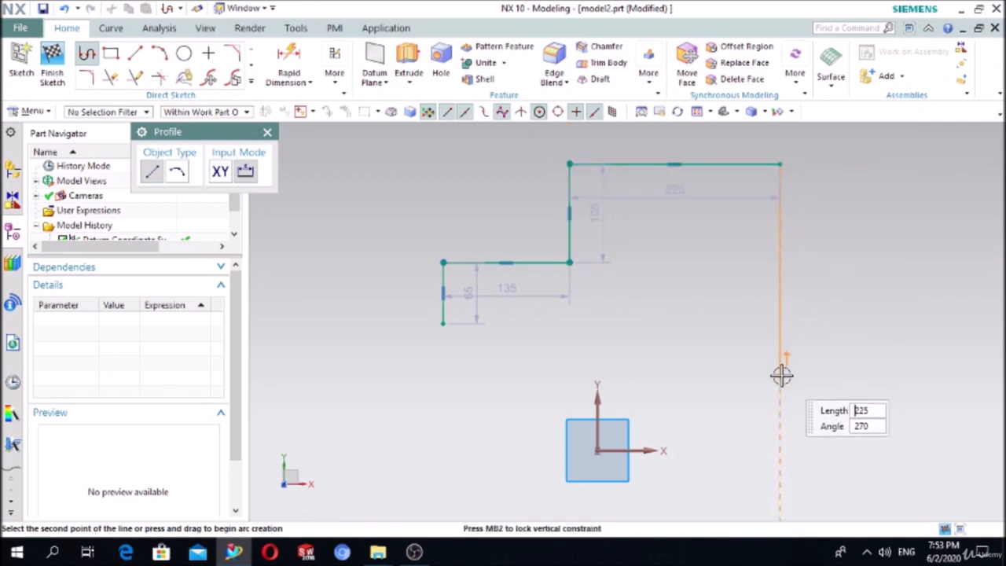
pyautogui.click(781, 375)
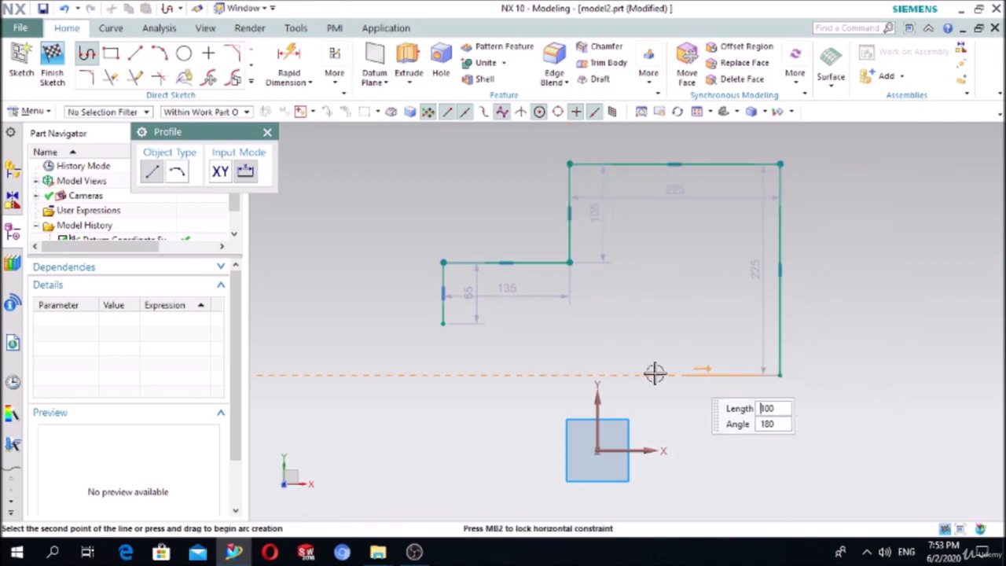
pyautogui.click(441, 368)
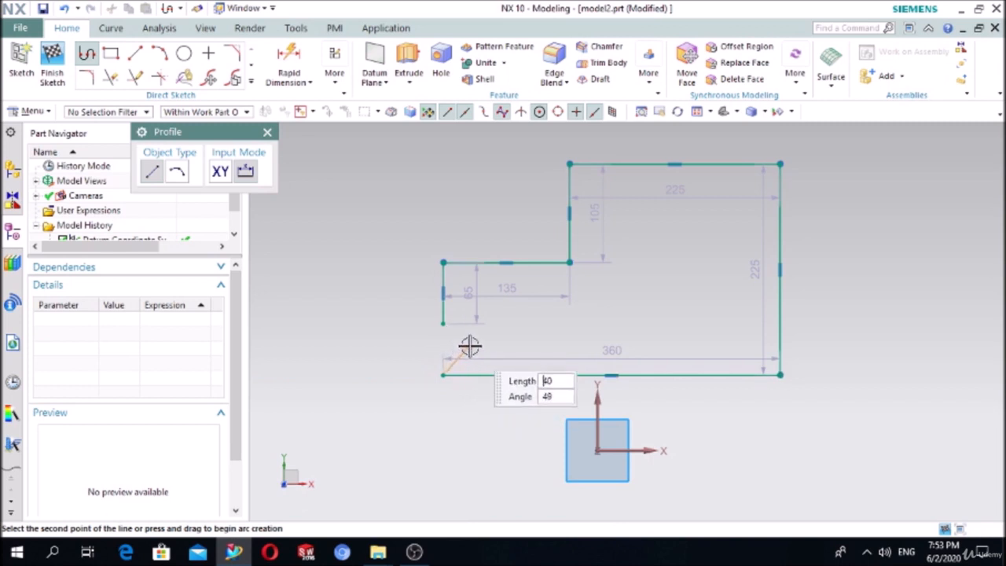
pyautogui.press('Escape')
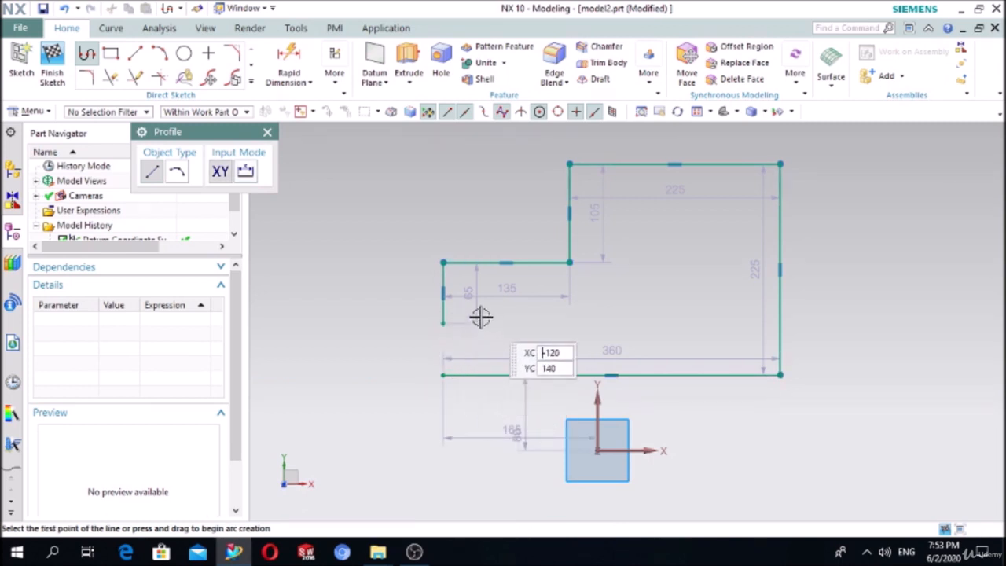
pyautogui.click(267, 133)
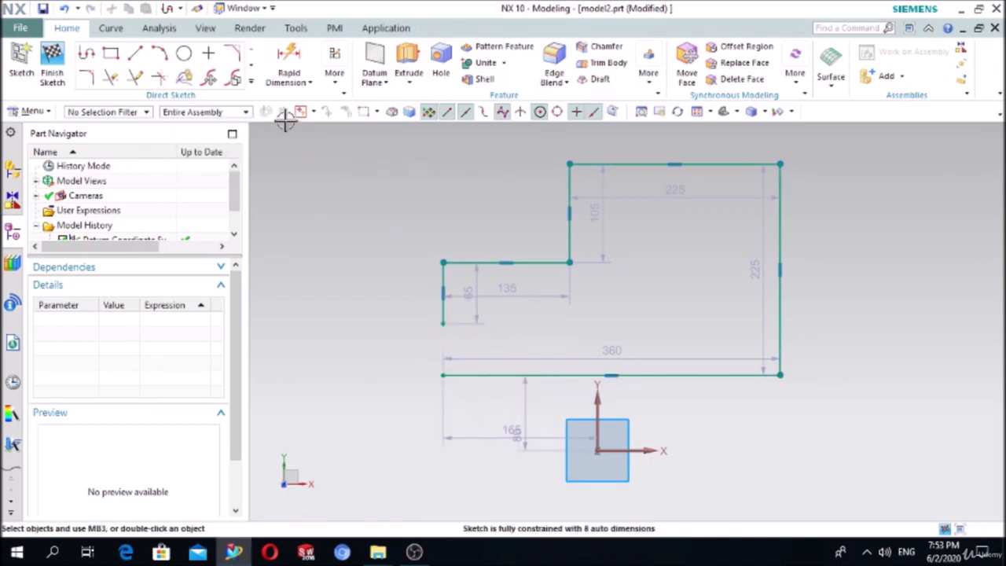
# - Dimension the left edge to 60, the step length to 135 and the step height to 100
pyautogui.click(289, 63)
pyautogui.click(442, 289)
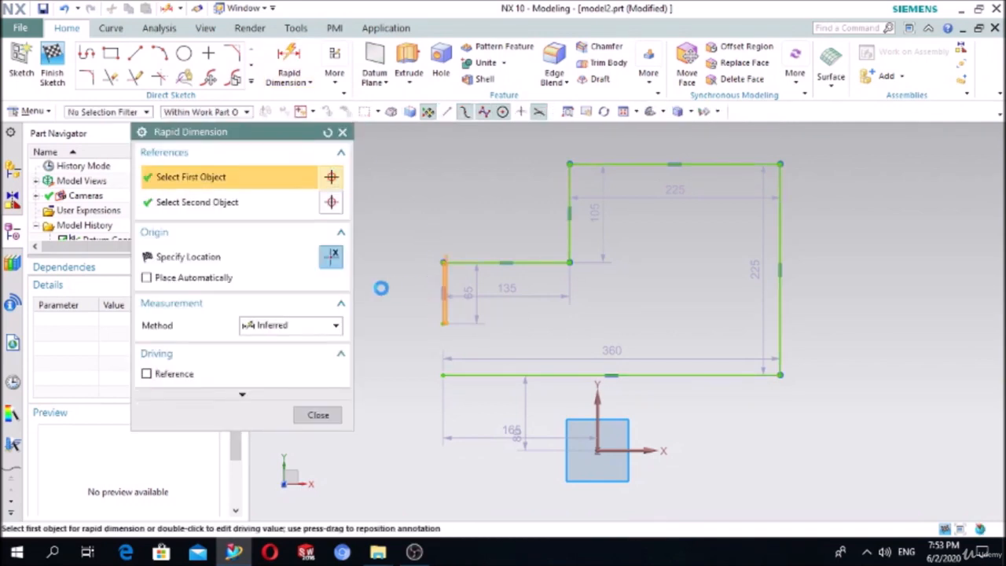
pyautogui.click(367, 289)
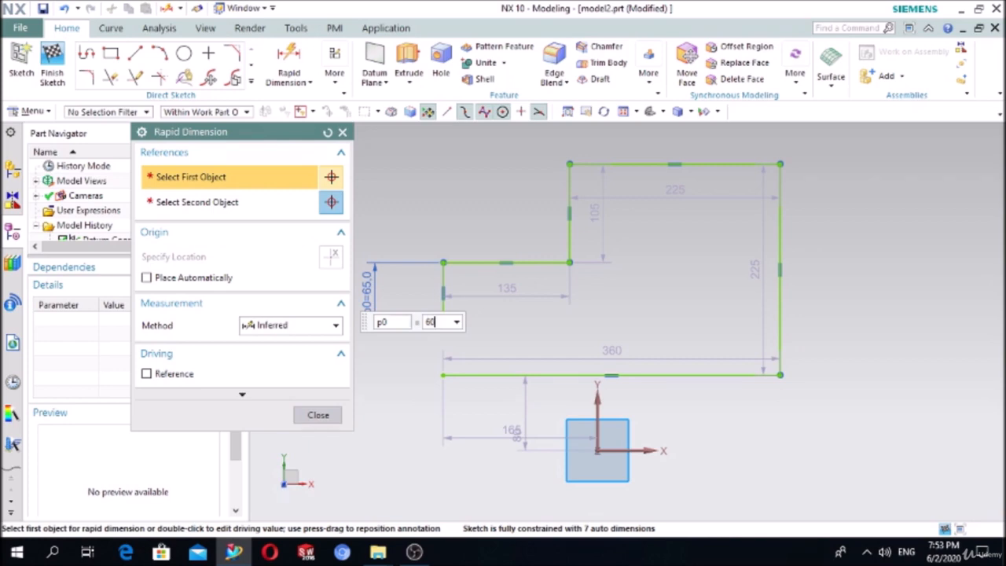
pyautogui.write('60')
pyautogui.click(491, 262)
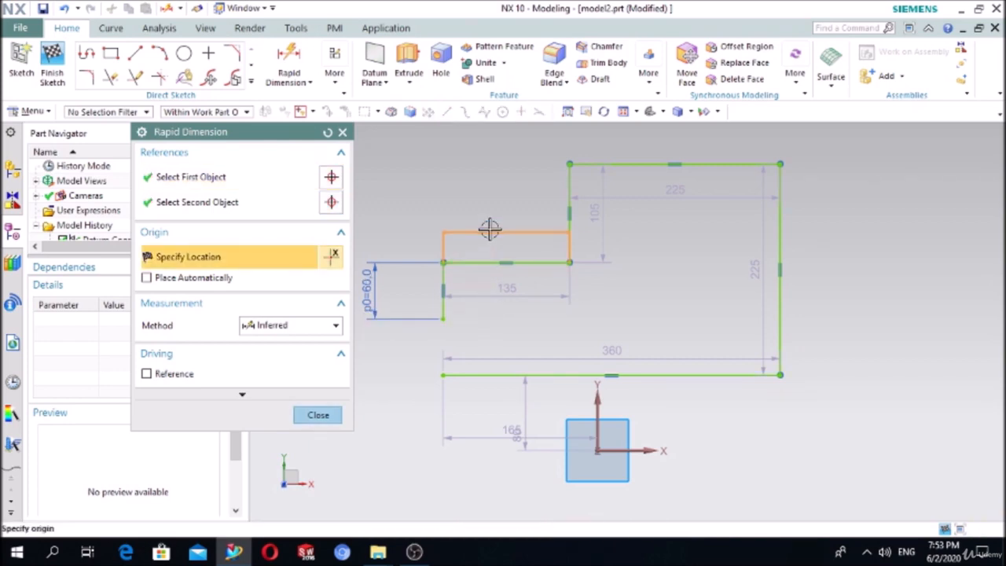
pyautogui.click(490, 228)
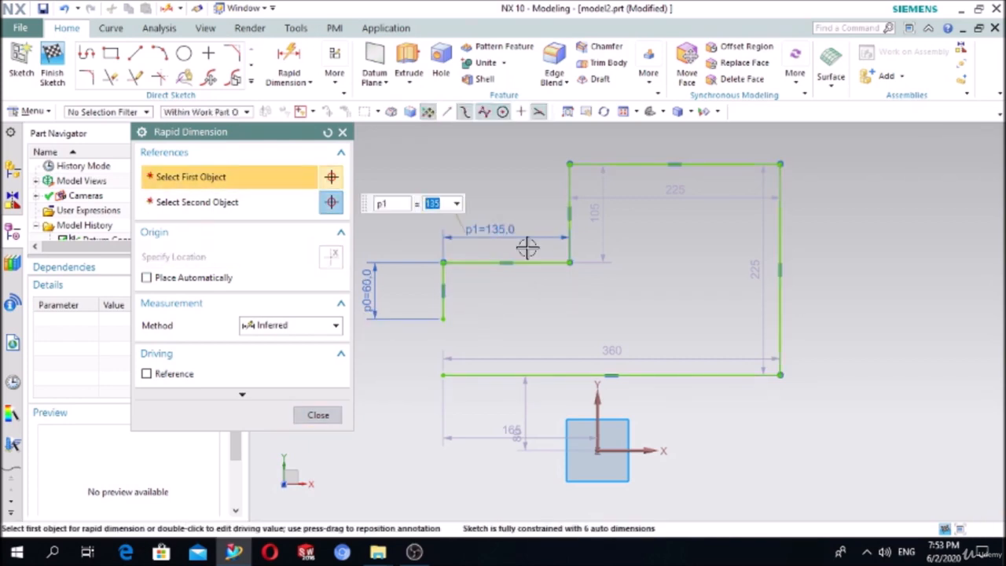
pyautogui.write('1')
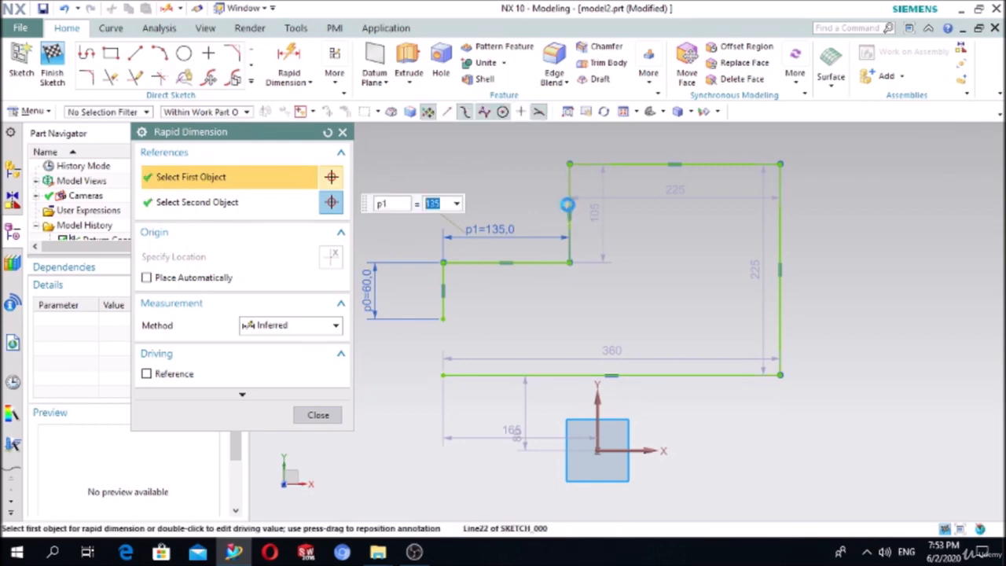
pyautogui.click(567, 206)
pyautogui.click(653, 227)
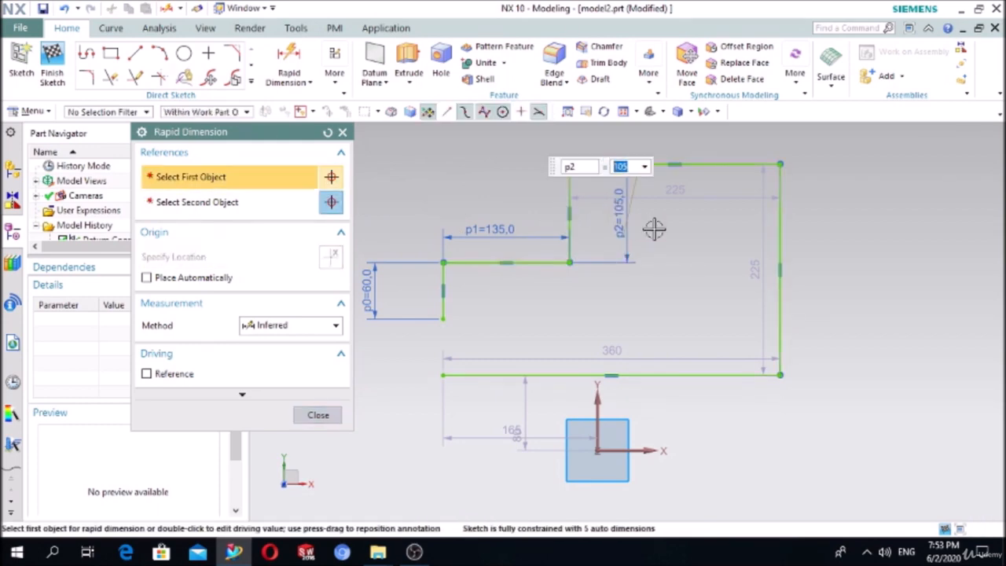
pyautogui.write('100')
pyautogui.press('Return')
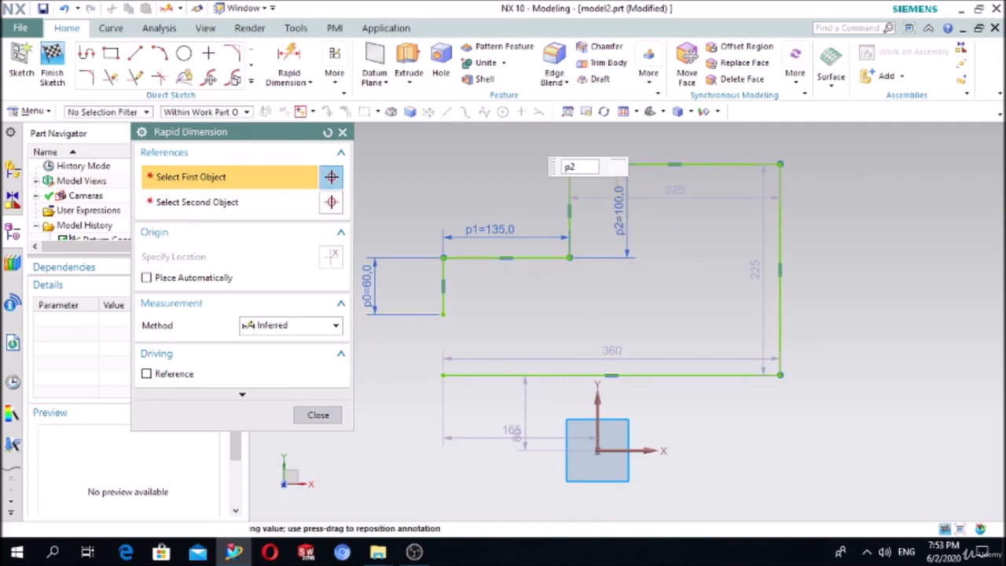
# - Dimension the top line to 220, the right side to 225 and the bottom to 360
pyautogui.click(677, 164)
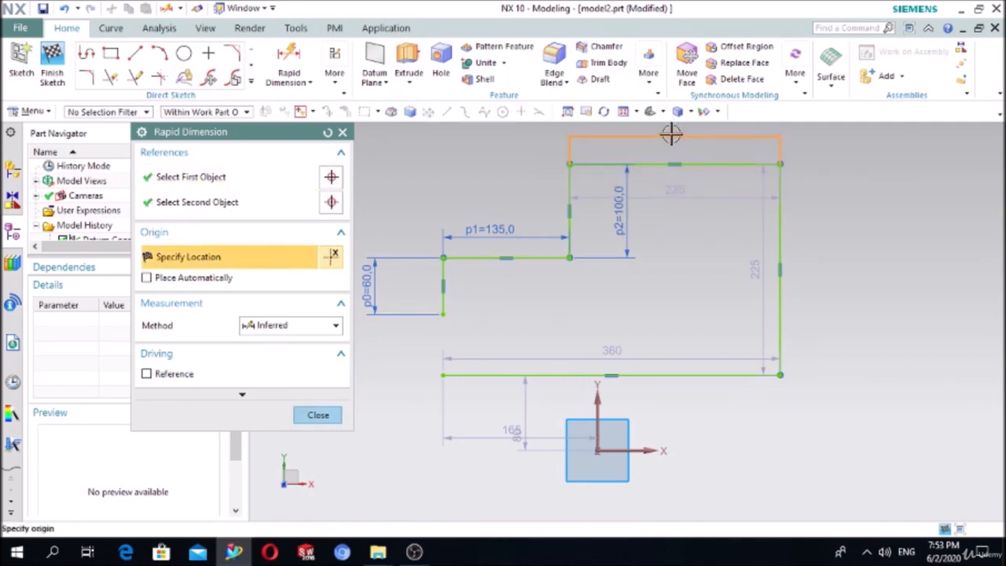
pyautogui.click(673, 137)
pyautogui.write('220')
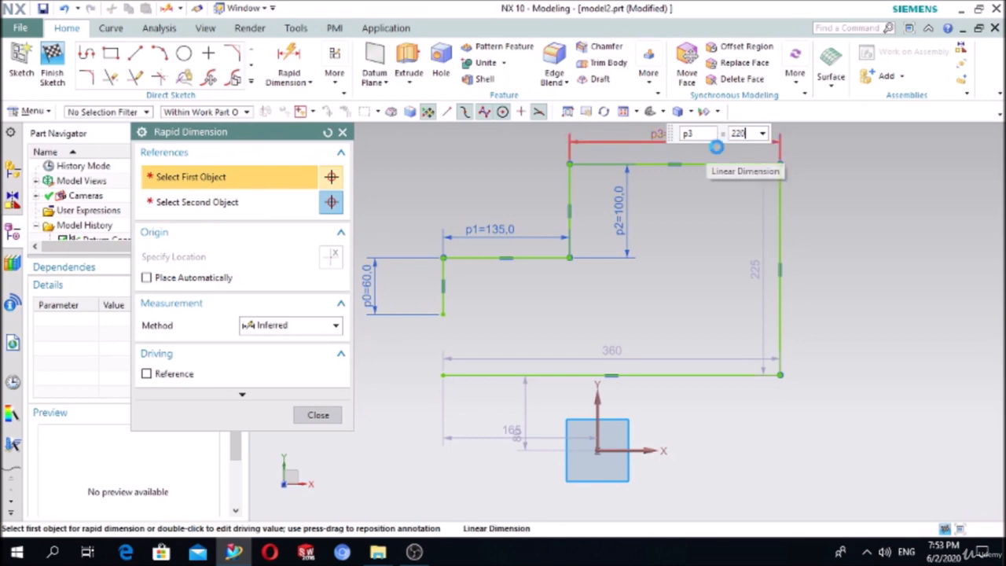
pyautogui.press('Return')
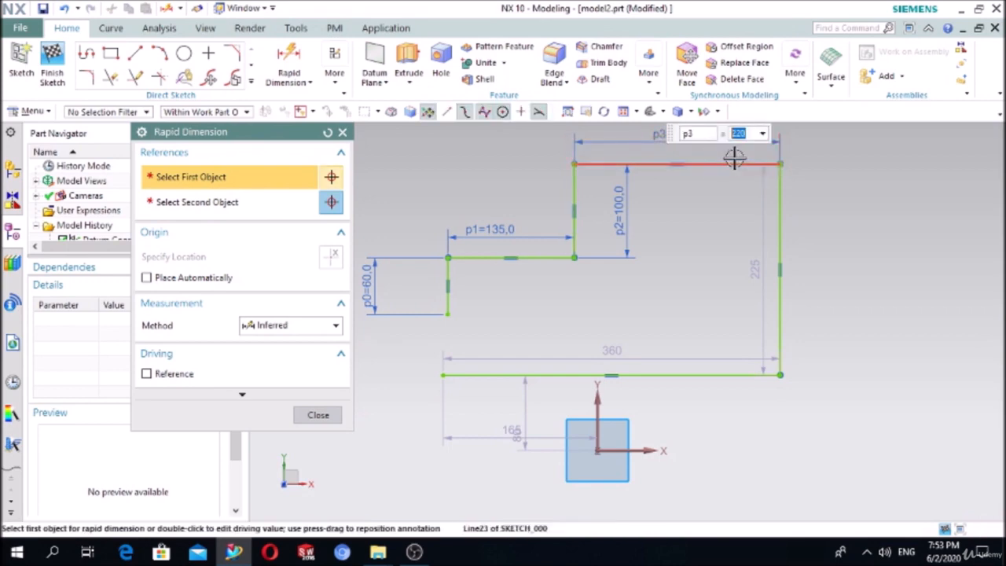
pyautogui.click(782, 269)
pyautogui.click(915, 257)
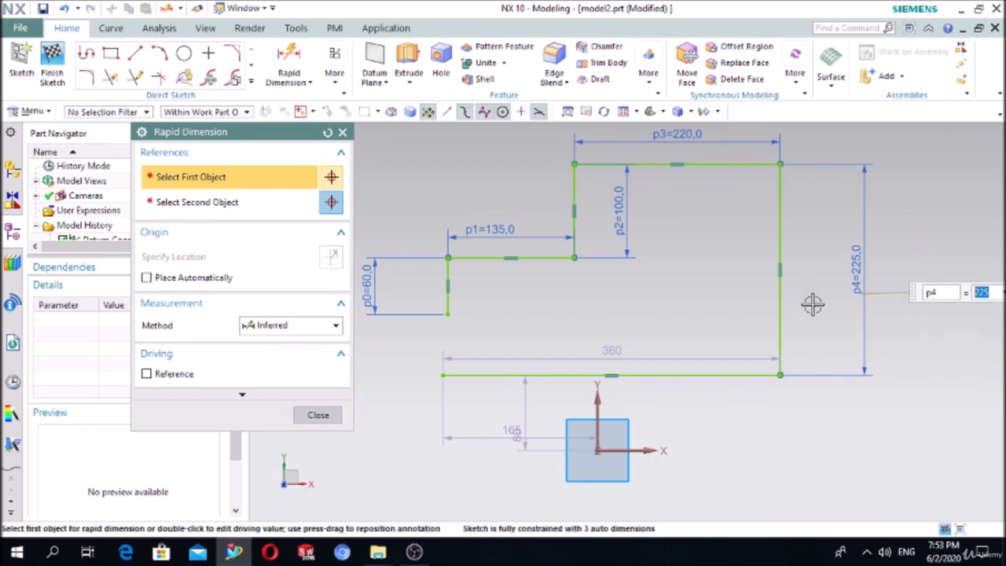
pyautogui.click(655, 375)
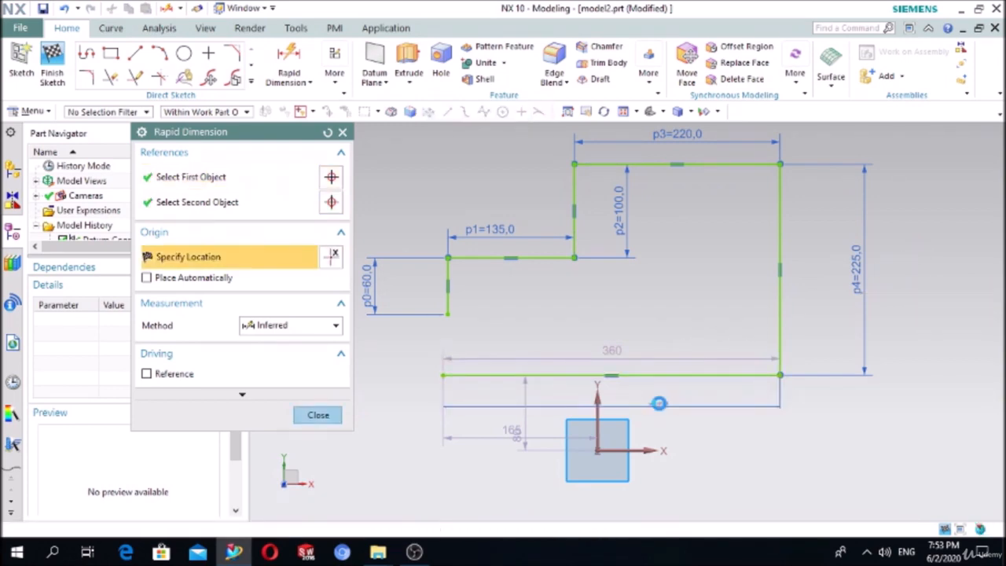
pyautogui.click(658, 402)
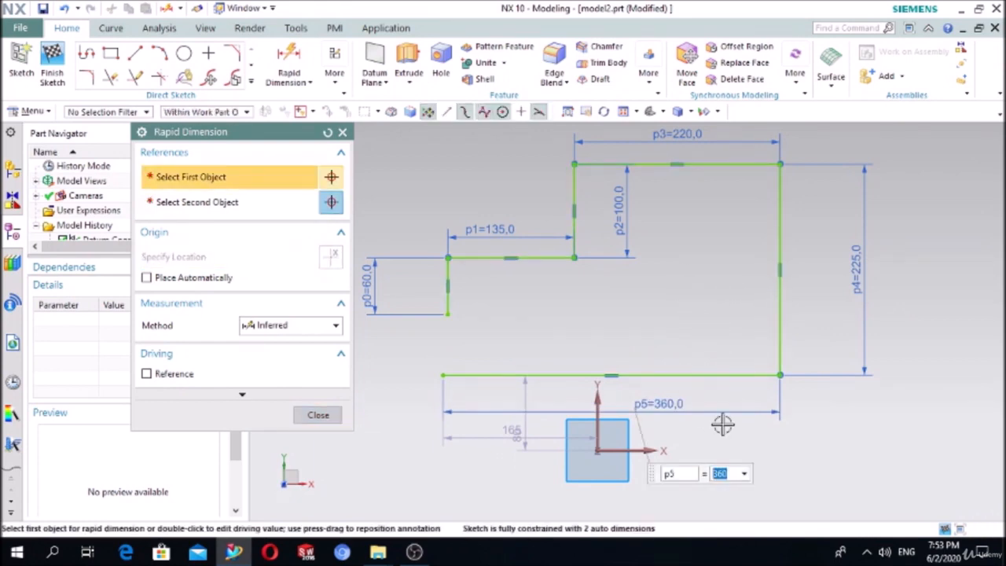
pyautogui.click(319, 414)
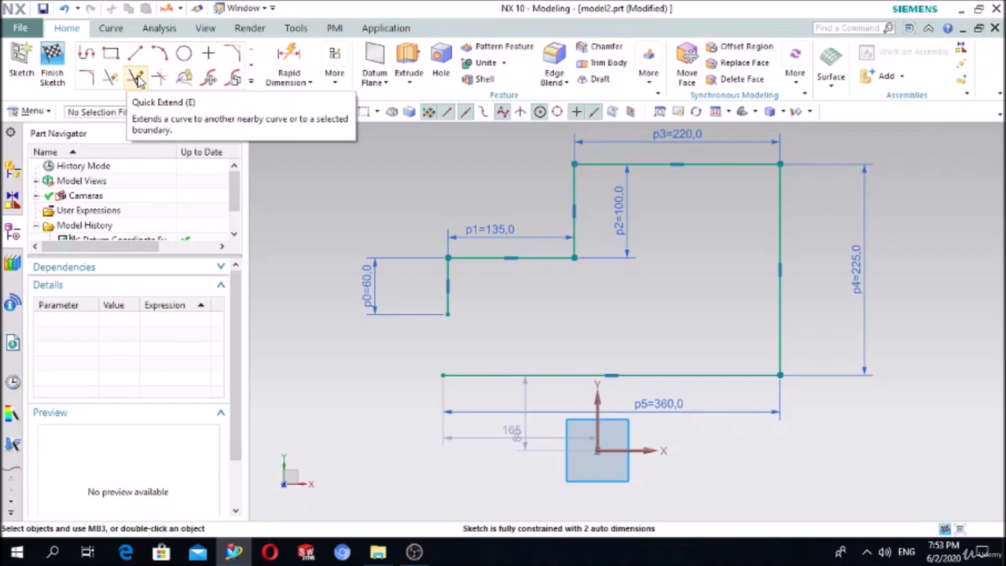
# - Quick Extend the short left edge down to the bottom line, closing the outline
pyautogui.click(136, 79)
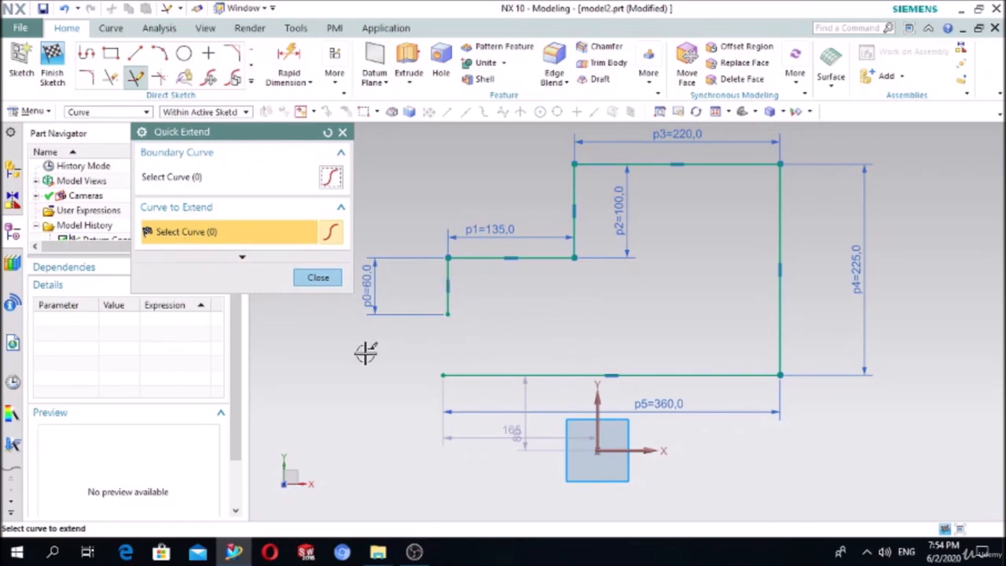
pyautogui.click(444, 374)
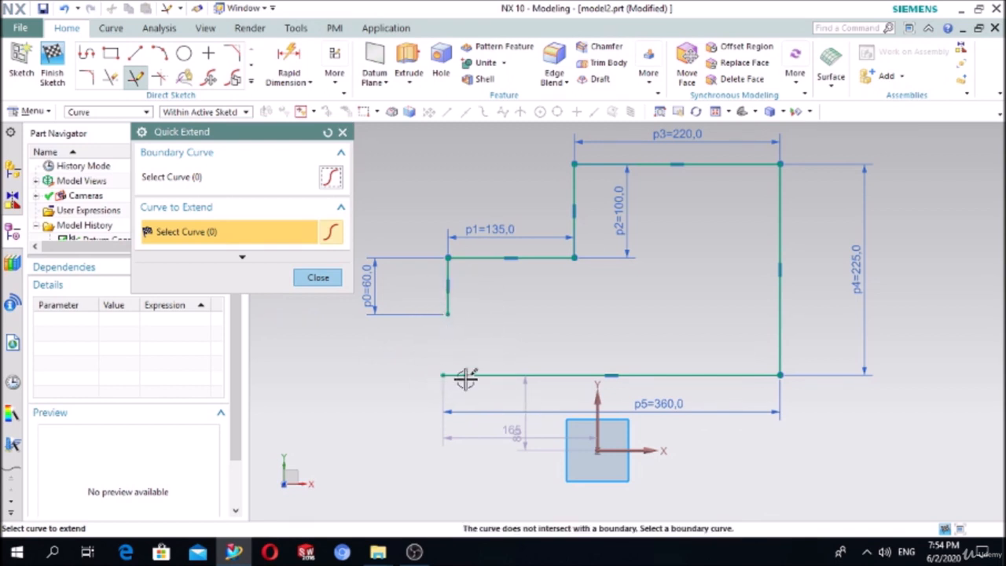
pyautogui.click(452, 298)
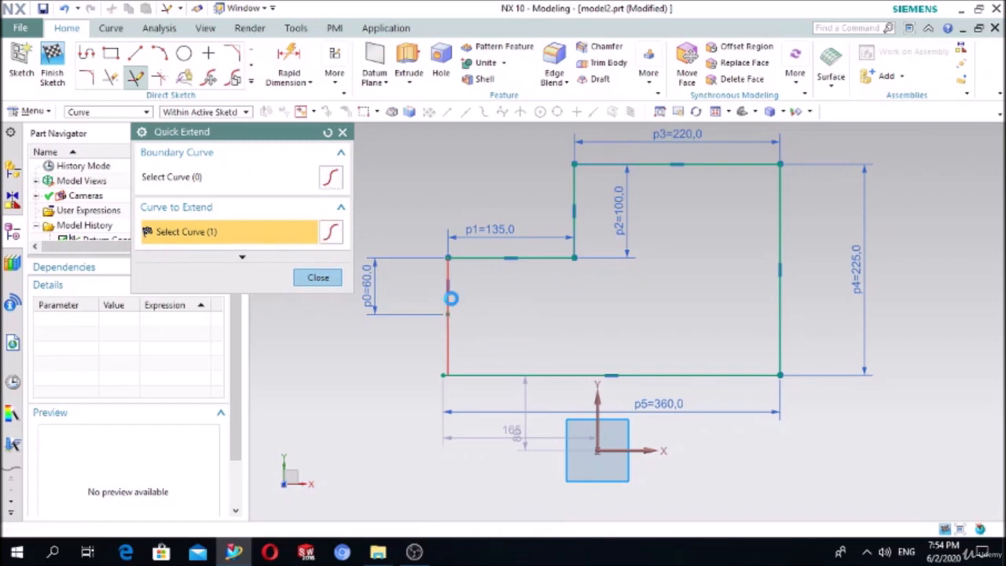
pyautogui.click(443, 372)
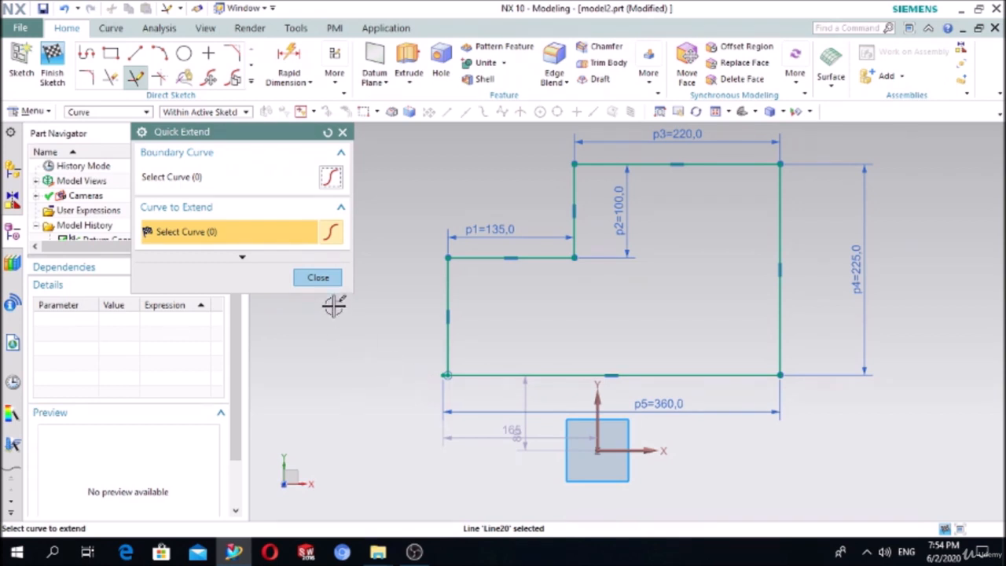
pyautogui.click(320, 278)
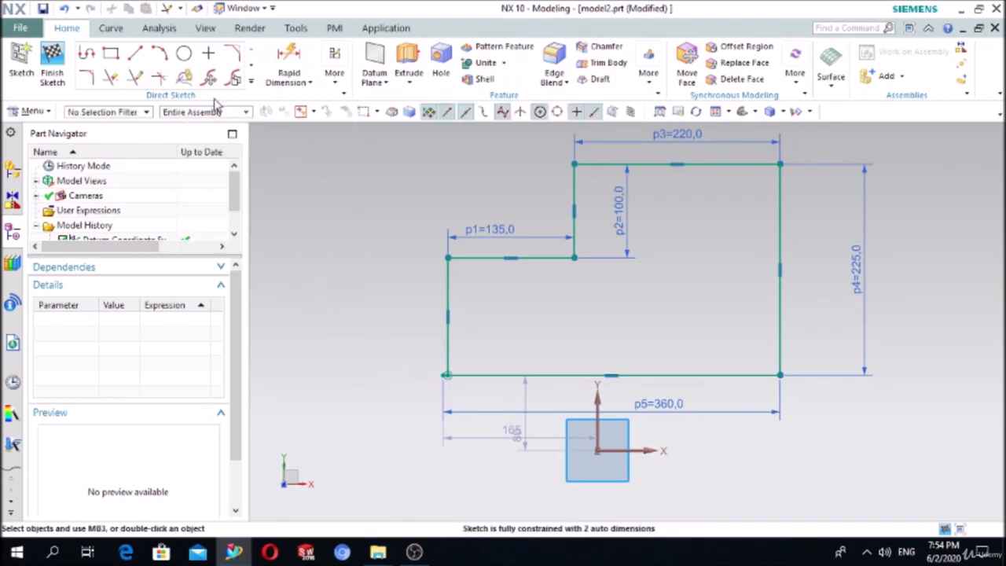
# - Draw a 130-long vertical line to the left of the profile
pyautogui.click(135, 53)
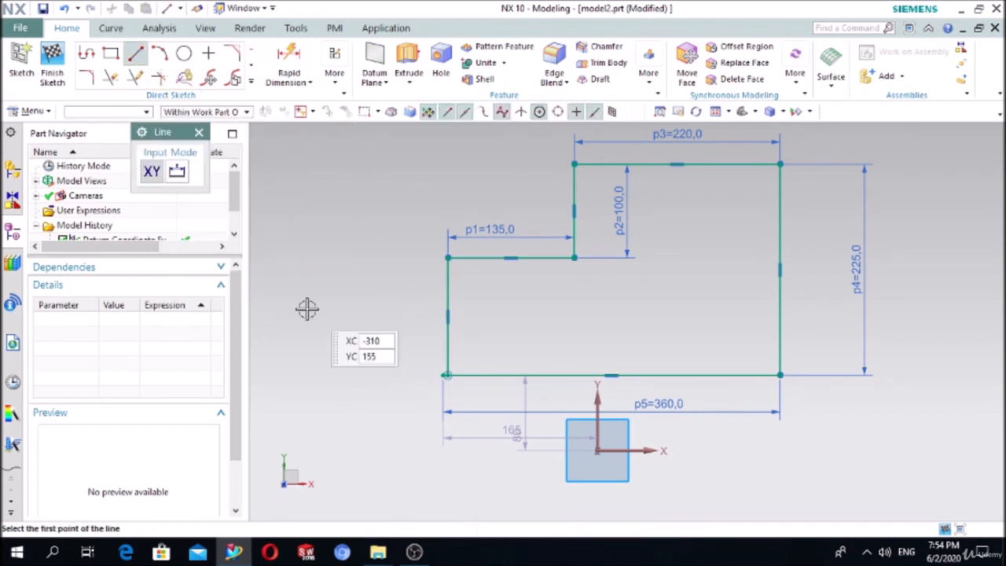
pyautogui.click(317, 351)
pyautogui.click(317, 229)
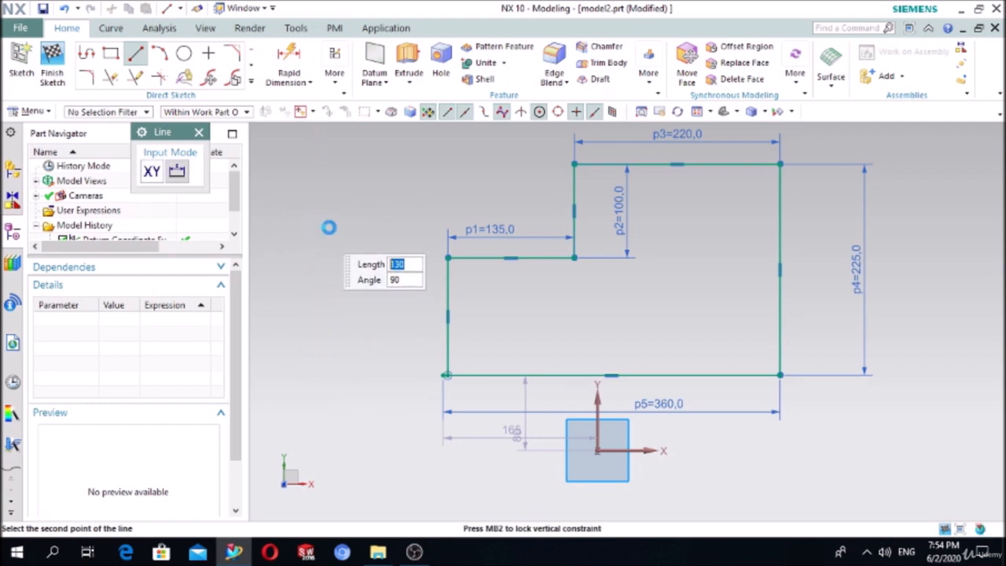
# - Add a 105-long horizontal line above it, trying Quick Extend, then select that line
pyautogui.click(142, 79)
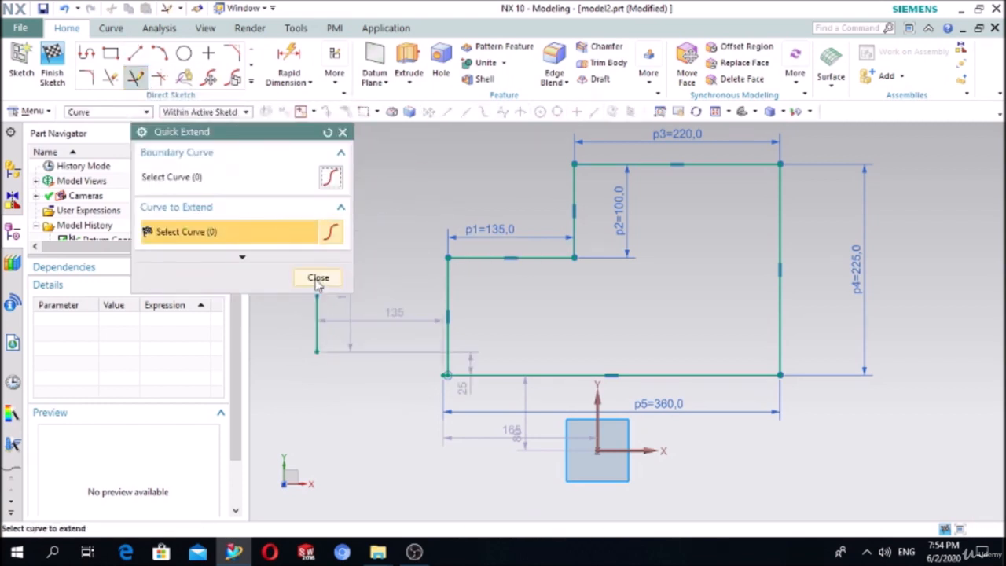
pyautogui.moveTo(267, 142); pyautogui.dragTo(131, 157)
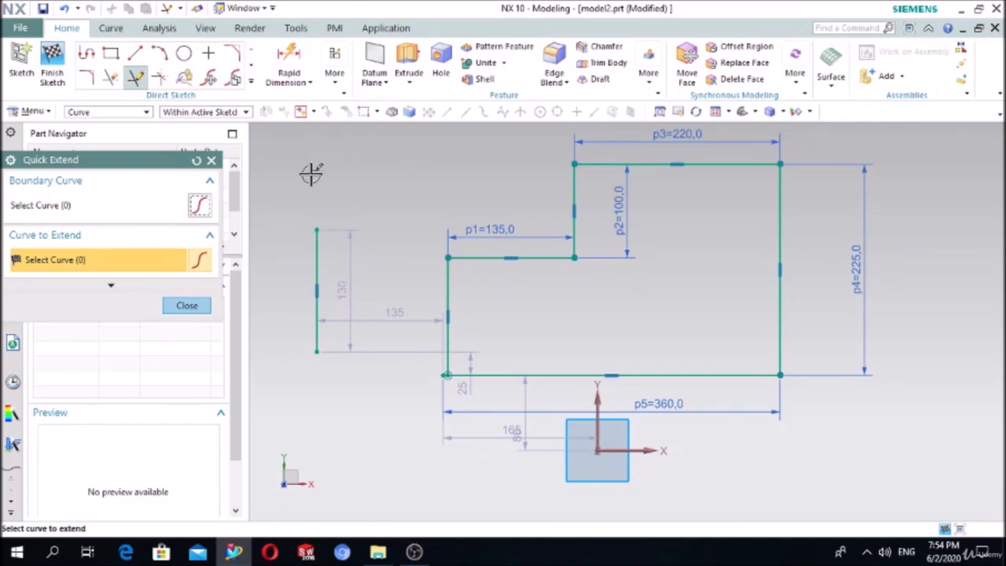
pyautogui.click(136, 53)
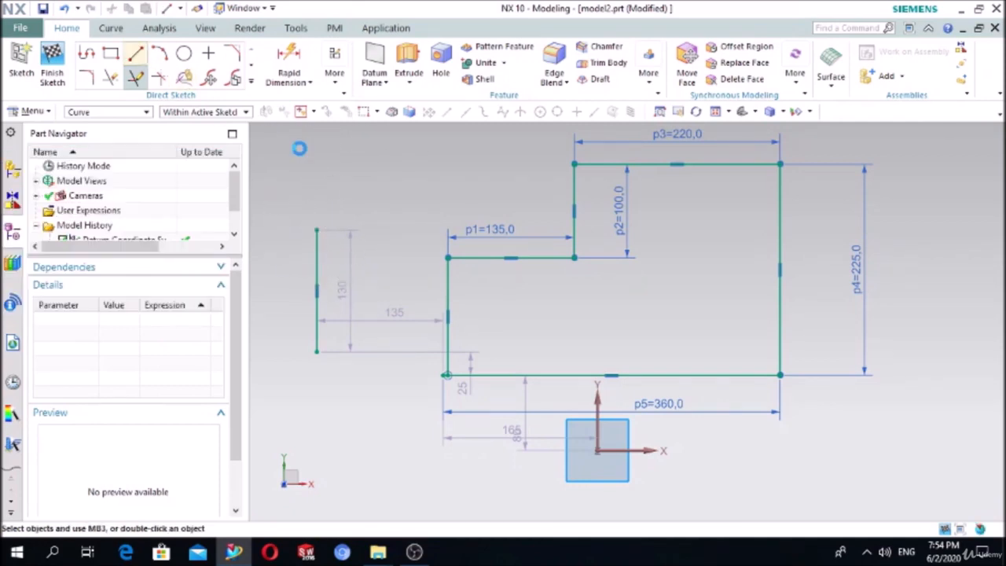
pyautogui.click(357, 192)
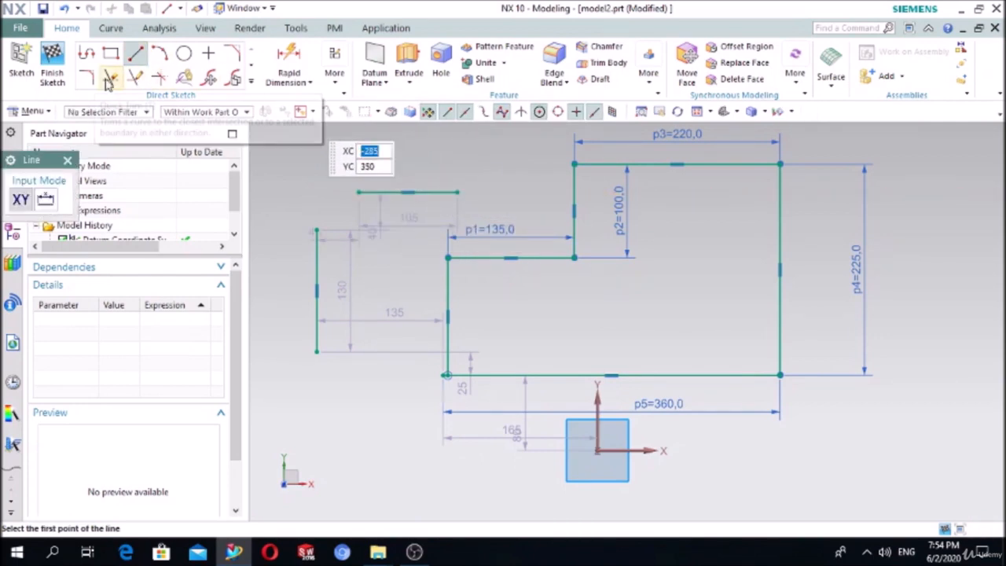
pyautogui.click(135, 79)
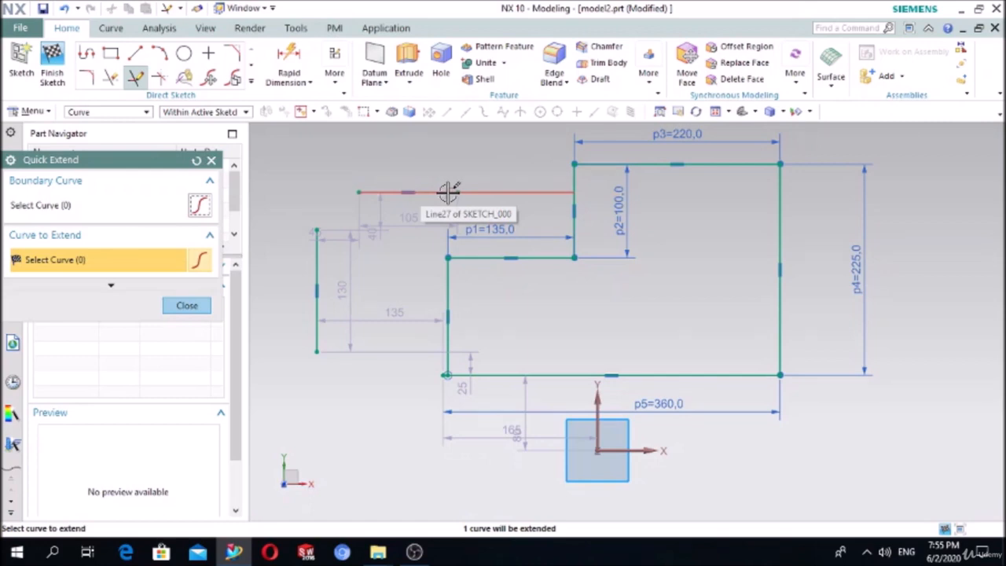
pyautogui.click(211, 161)
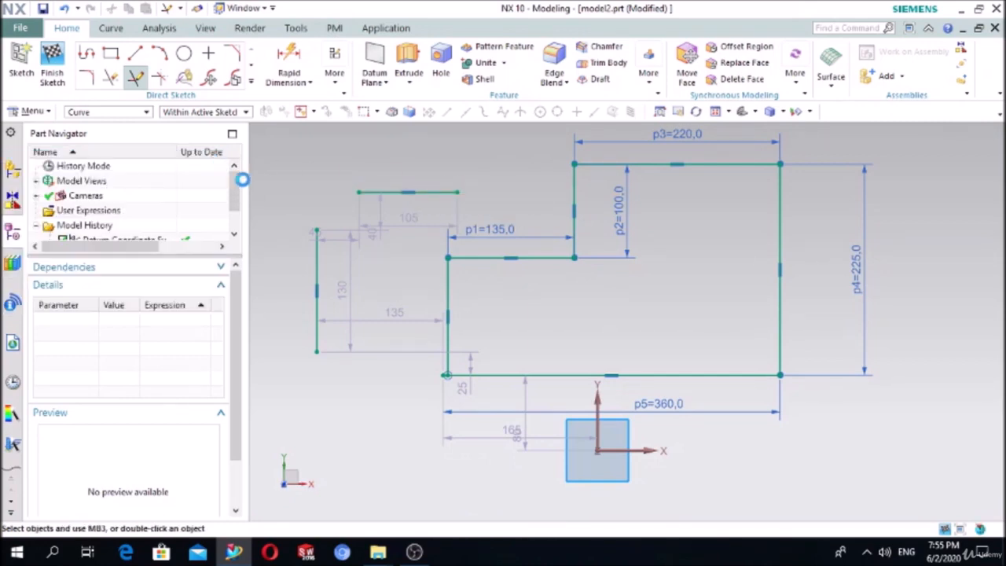
pyautogui.click(380, 192)
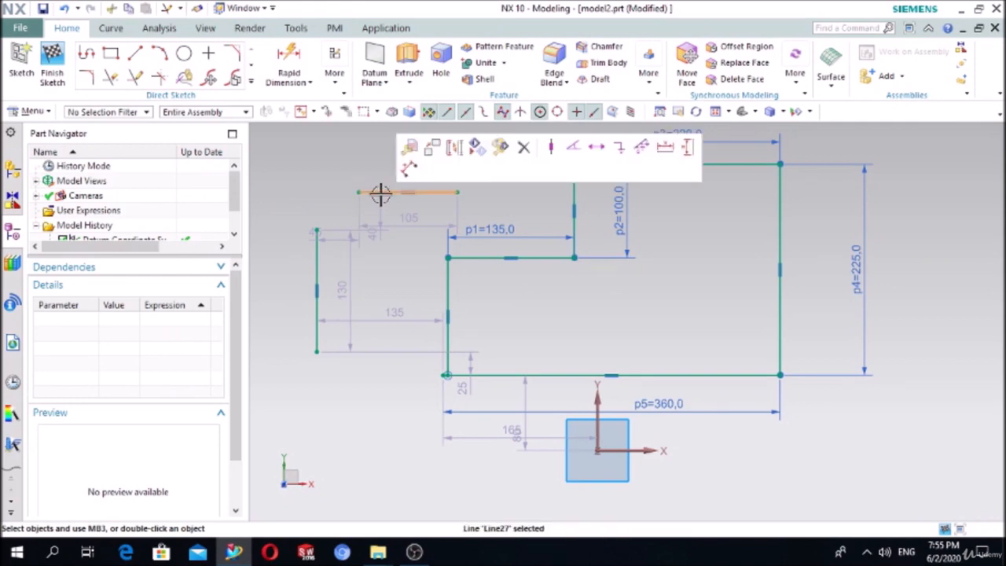
# - Delete the two separate lines, the bottom line and the short step lines one by one
pyautogui.press('Delete')
pyautogui.click(316, 240)
pyautogui.press('Delete')
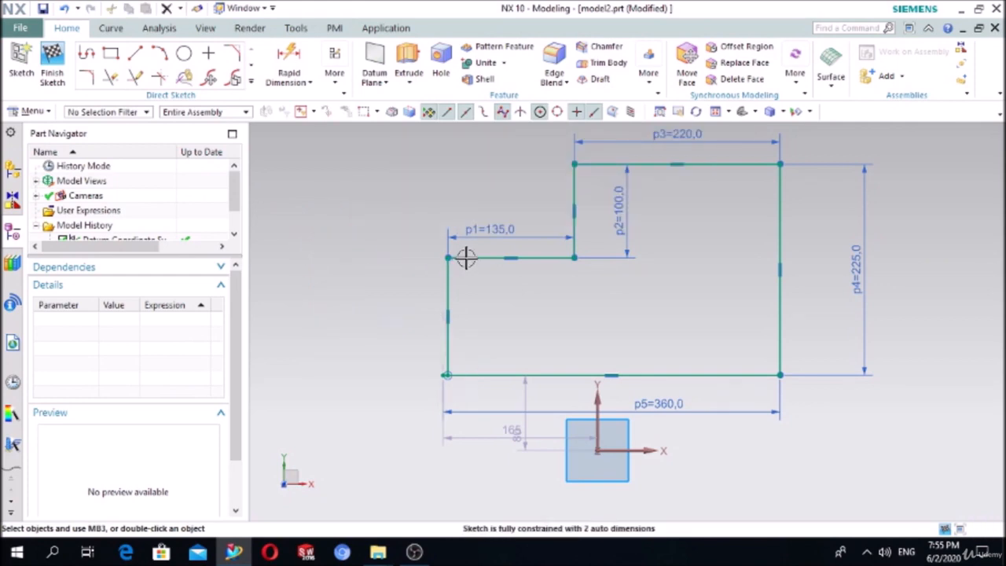
pyautogui.click(468, 257)
pyautogui.press('Delete')
pyautogui.click(449, 280)
pyautogui.press('Delete')
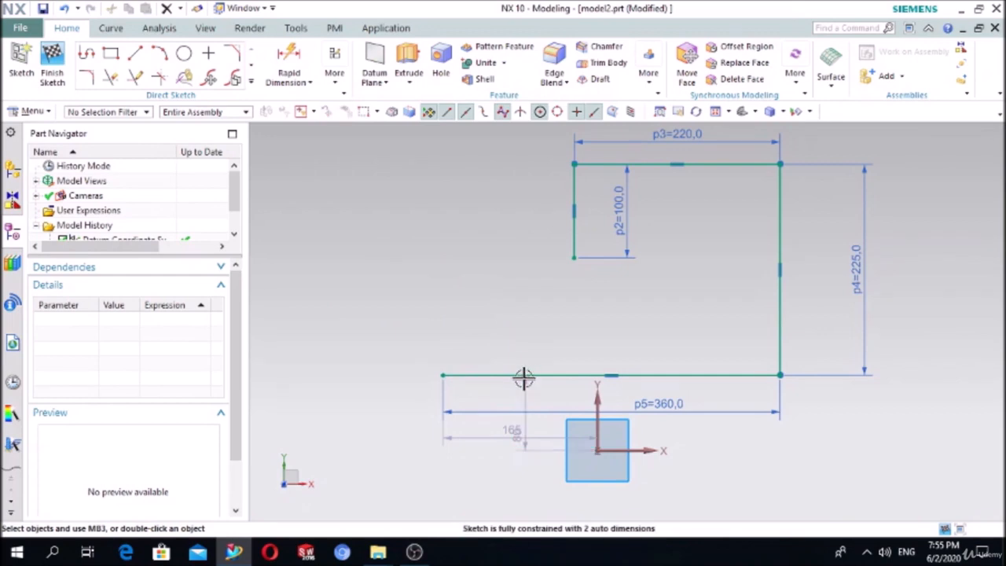
pyautogui.click(523, 377)
pyautogui.press('Delete')
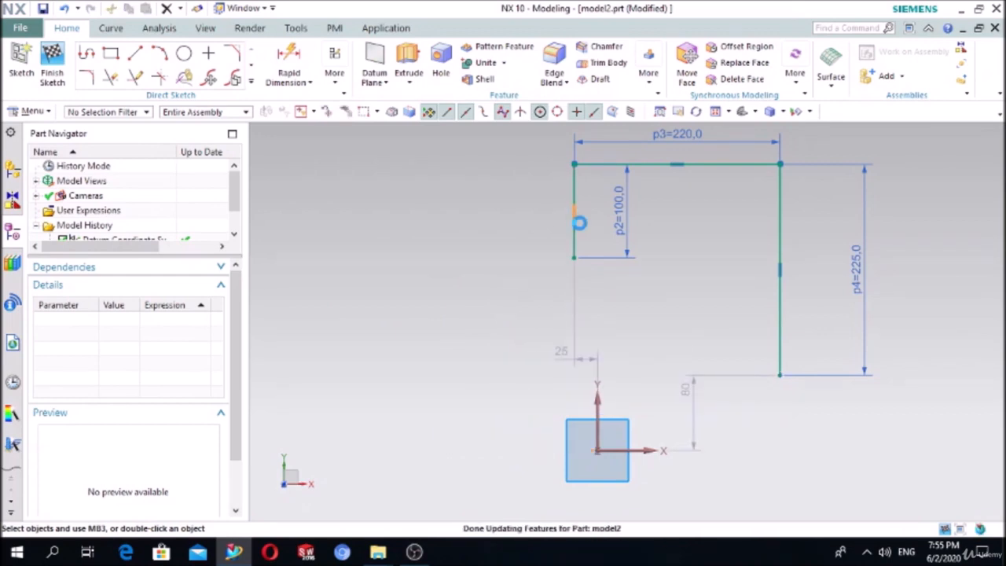
pyautogui.click(578, 223)
pyautogui.press('Delete')
# - Dismiss the overconstrained warning, then delete the top line with its p3 dimension and the right line
pyautogui.click(623, 163)
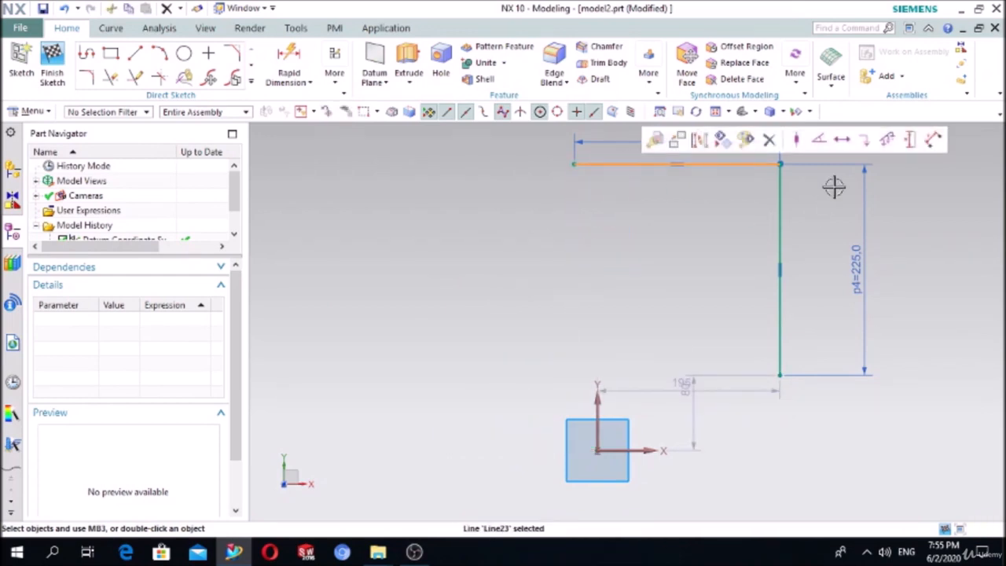
pyautogui.click(512, 309)
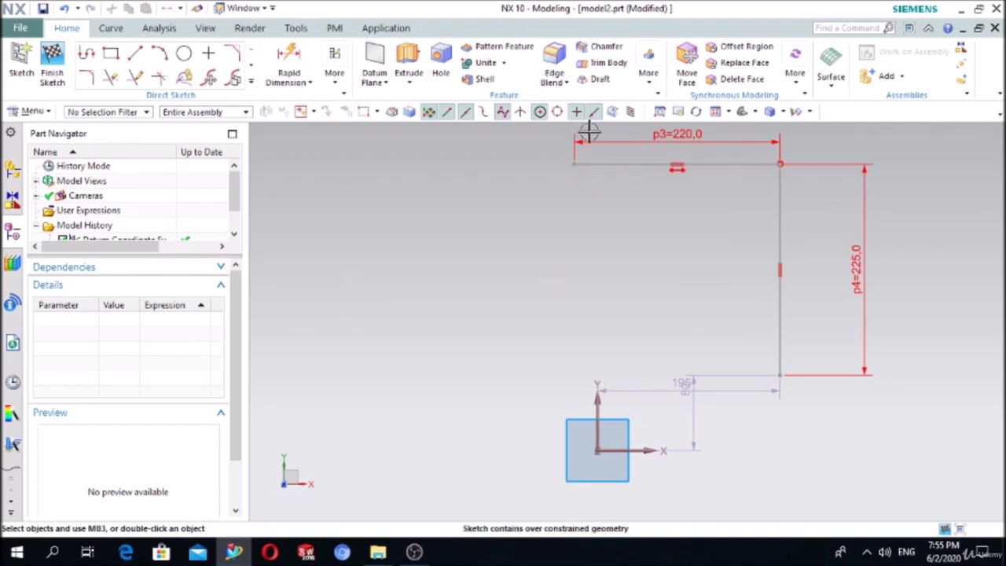
pyautogui.moveTo(542, 151); pyautogui.dragTo(896, 346)
pyautogui.press('Delete')
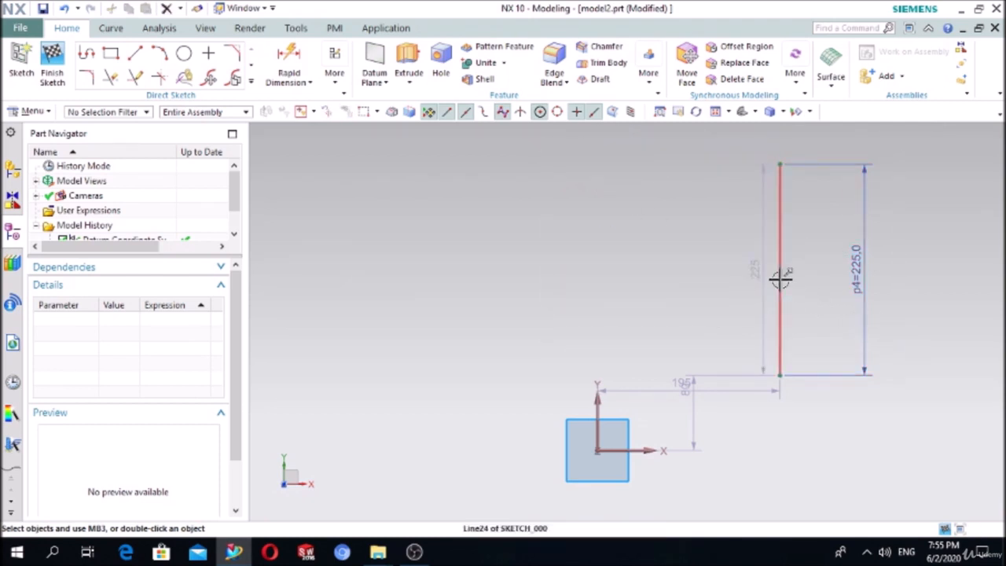
pyautogui.click(780, 279)
pyautogui.press('Delete')
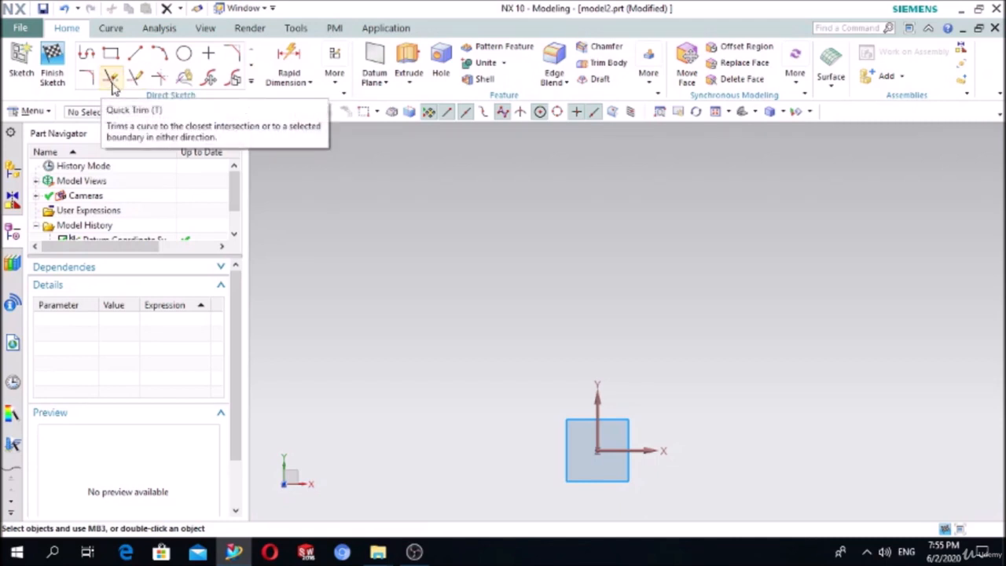
# - Draw a rectangle above the origin
pyautogui.click(113, 58)
pyautogui.click(396, 217)
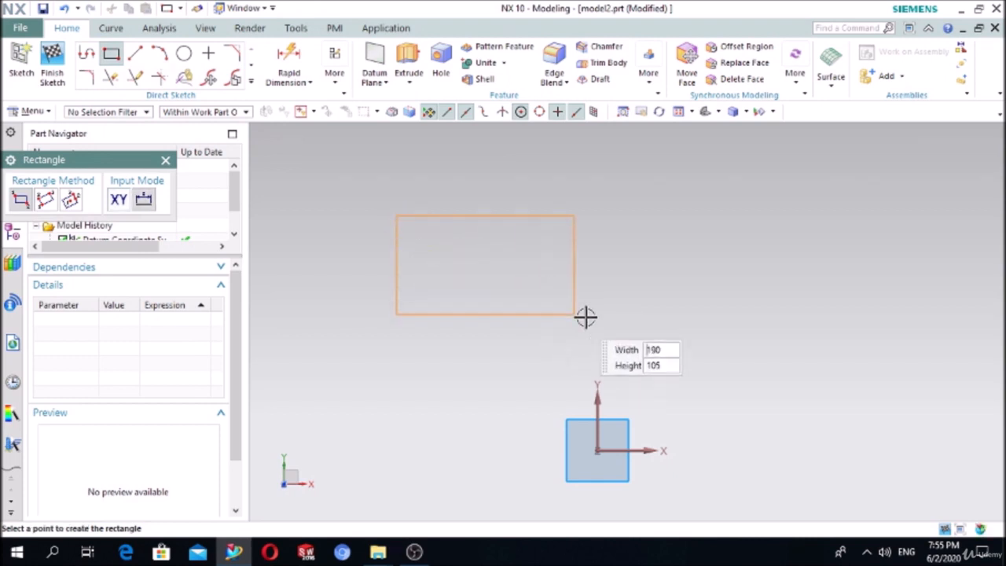
pyautogui.click(626, 322)
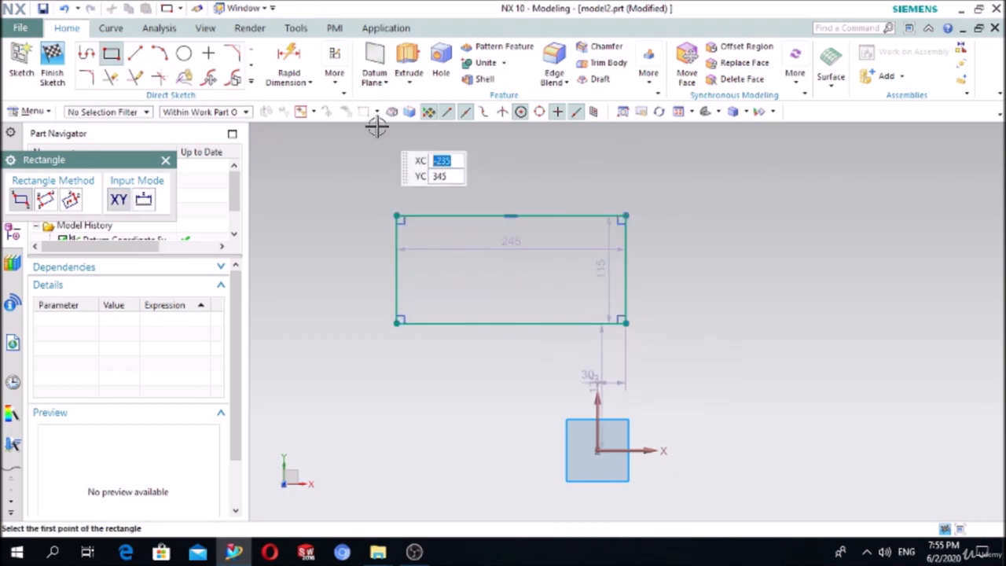
pyautogui.press('Escape')
# - Dimension the rectangle's top edge to 250 and its right edge to 120
pyautogui.click(289, 64)
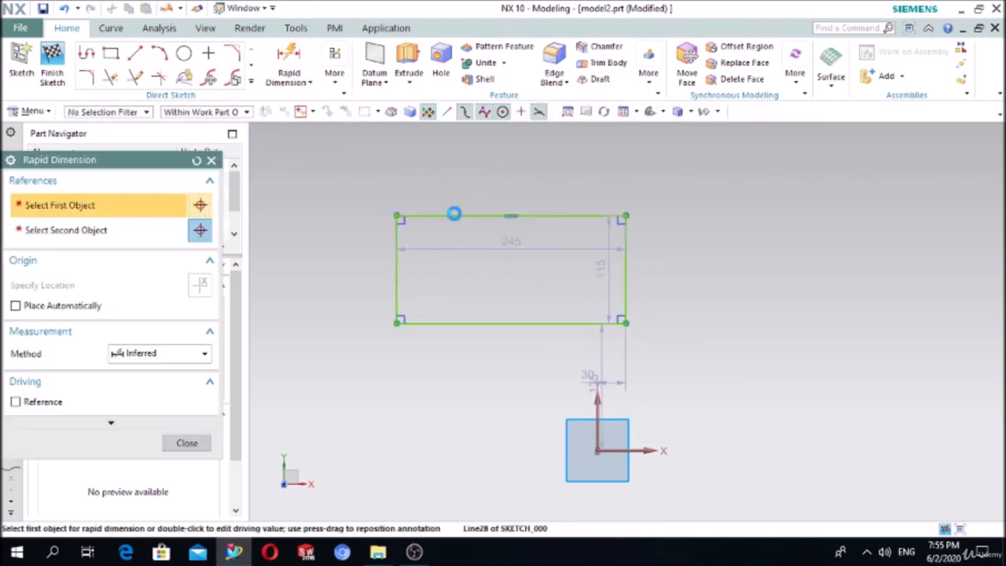
pyautogui.click(454, 215)
pyautogui.click(665, 163)
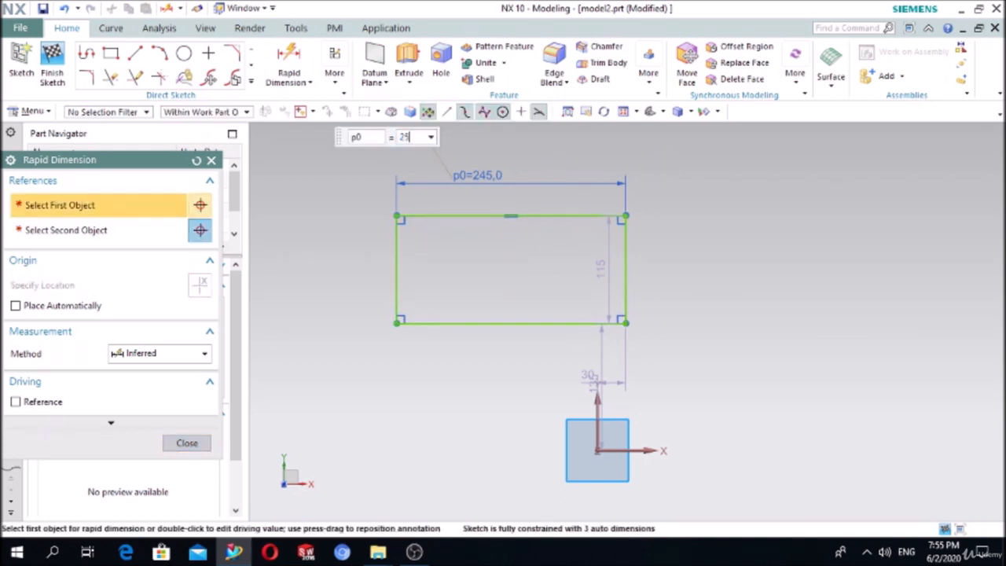
pyautogui.press('Return')
pyautogui.click(624, 265)
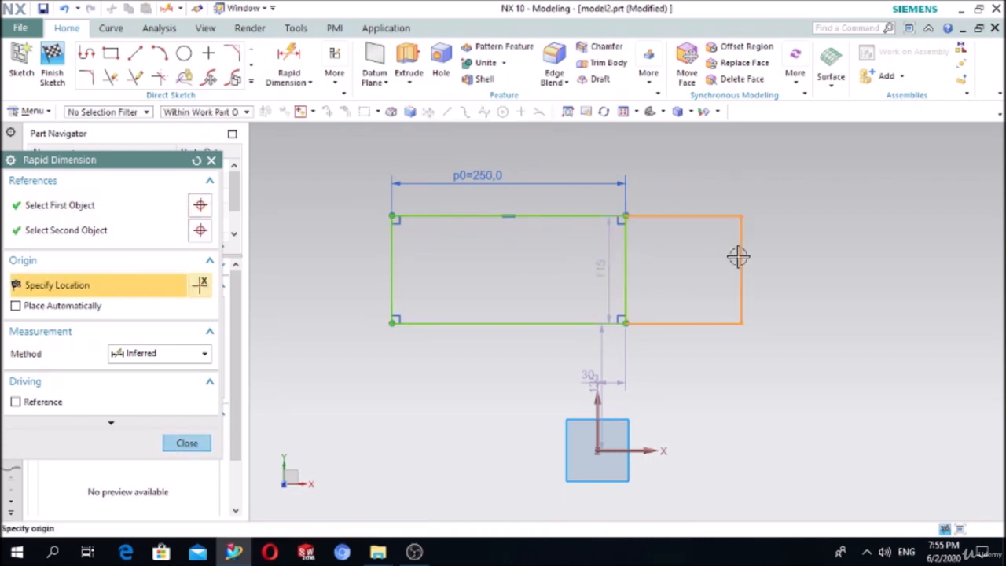
pyautogui.click(743, 260)
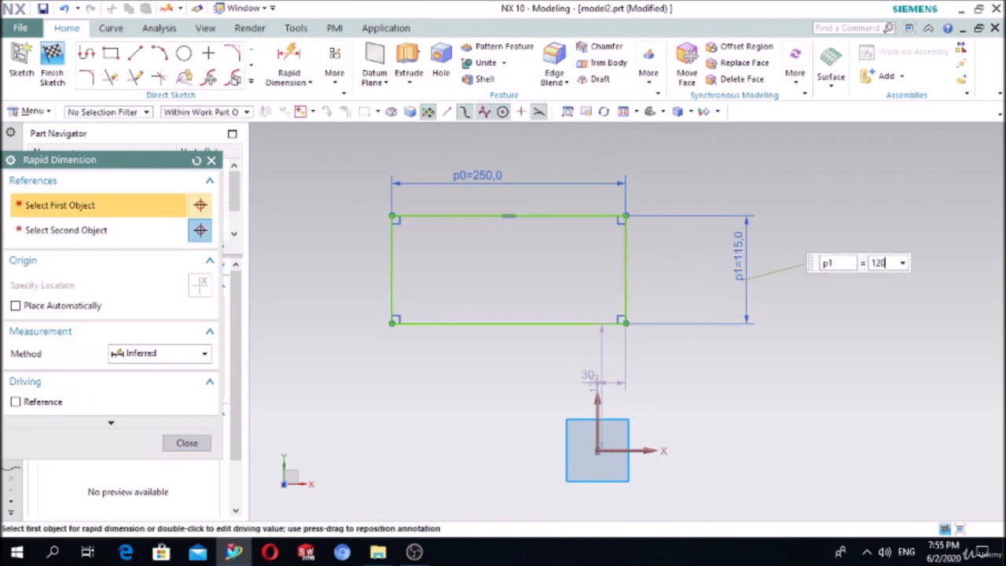
pyautogui.write('120')
pyautogui.press('Return')
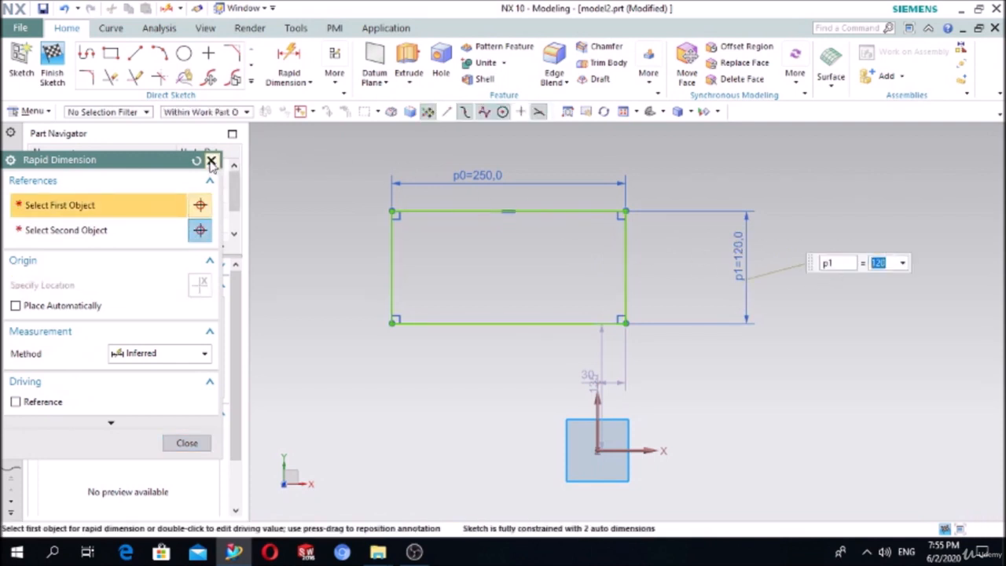
# - Draw a circle centred on the rectangle's top-left corner end point
pyautogui.click(211, 161)
pyautogui.click(184, 53)
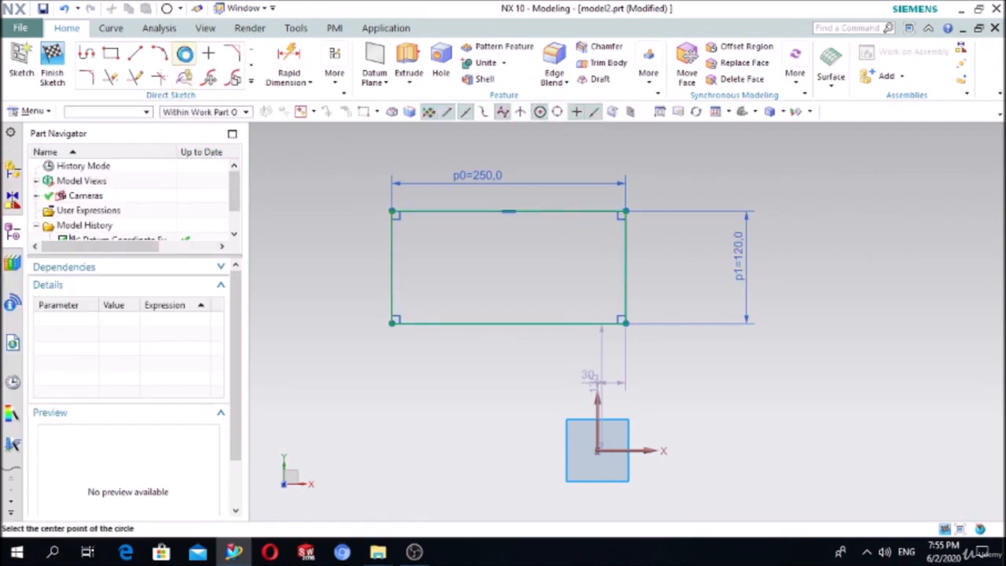
pyautogui.click(391, 211)
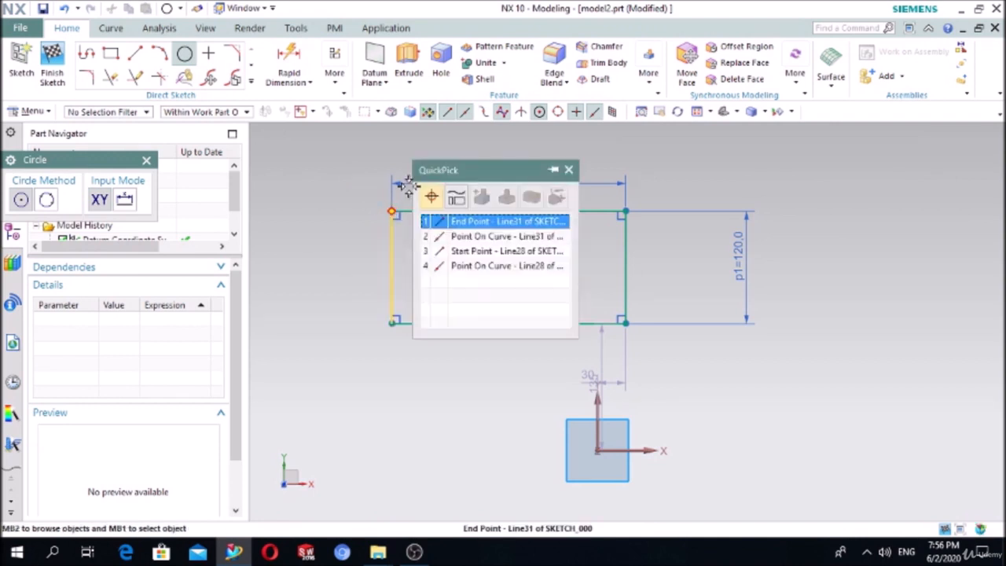
pyautogui.click(455, 219)
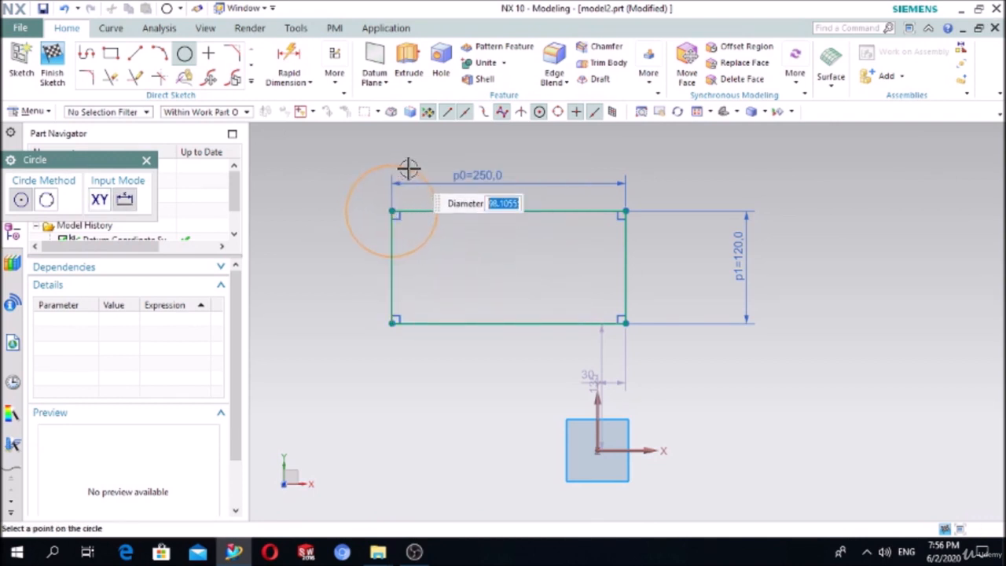
pyautogui.click(409, 168)
pyautogui.press('Escape')
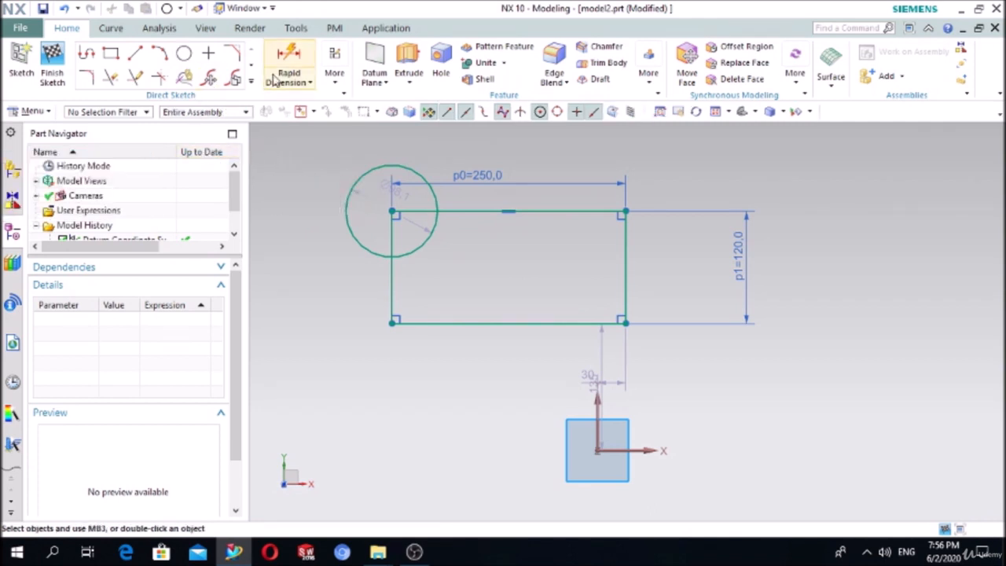
# - Dimension the circle's diameter to 100
pyautogui.click(345, 223)
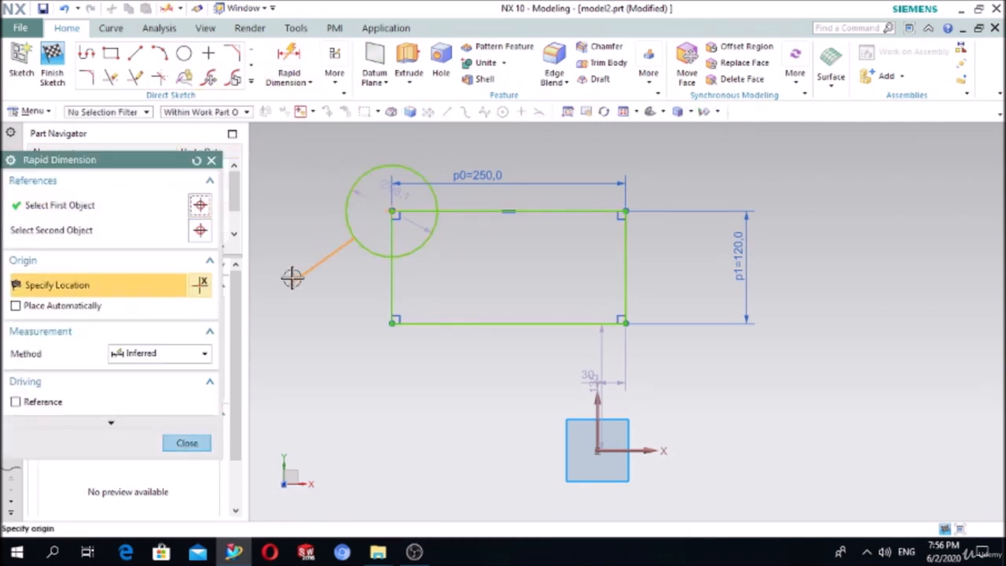
pyautogui.click(291, 278)
pyautogui.write('100')
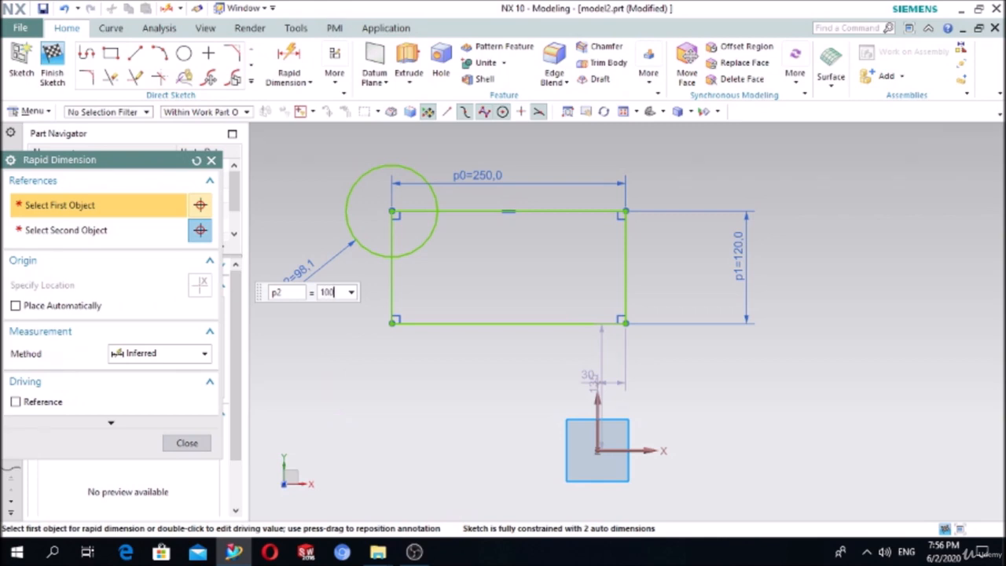
pyautogui.press('Return')
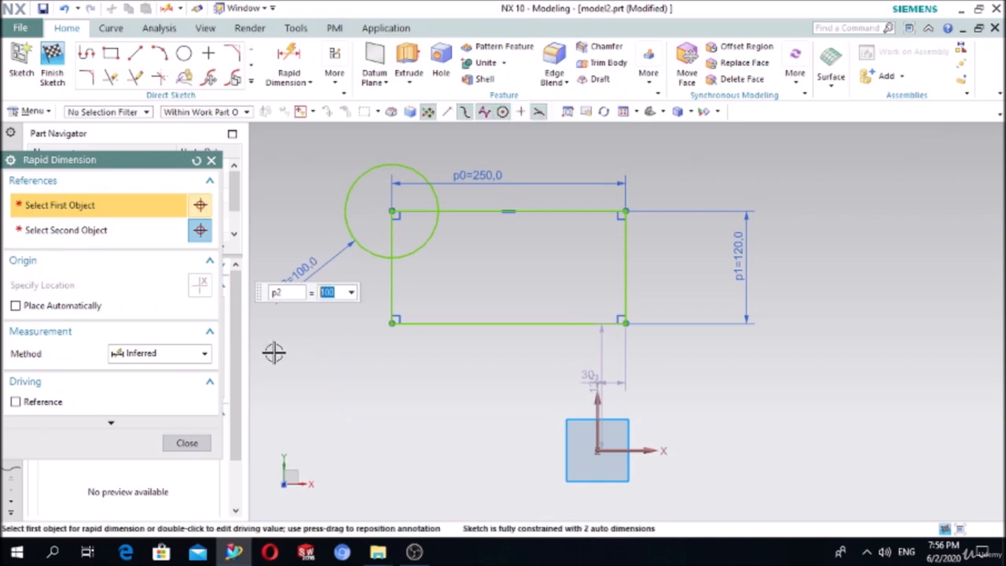
pyautogui.click(180, 442)
pyautogui.scroll(-2, 698, 281)
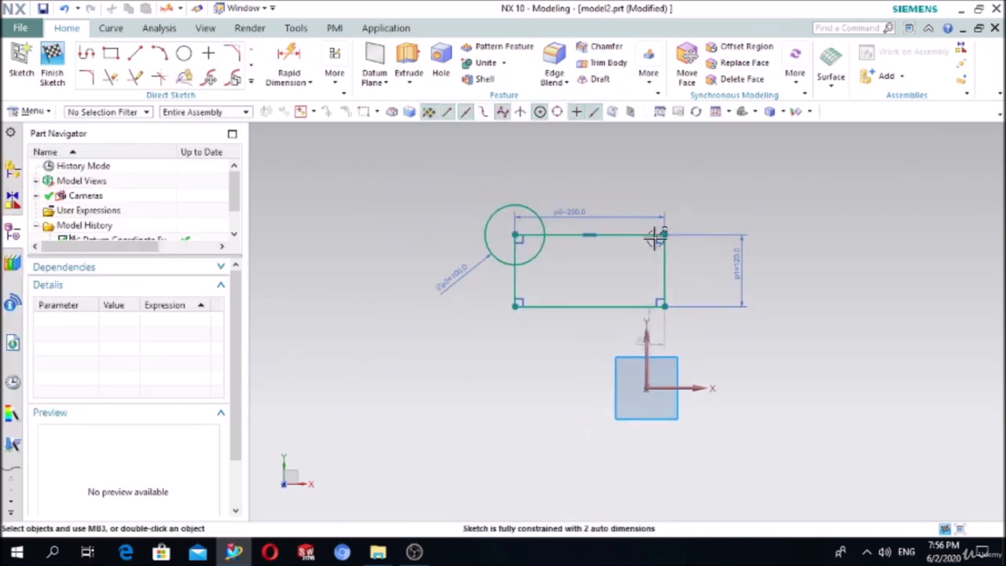
# - Quick Trim the top and left rectangle edges inside the circle and the arc inside the rectangle
pyautogui.scroll(2, 514, 193)
pyautogui.scroll(2, 527, 236)
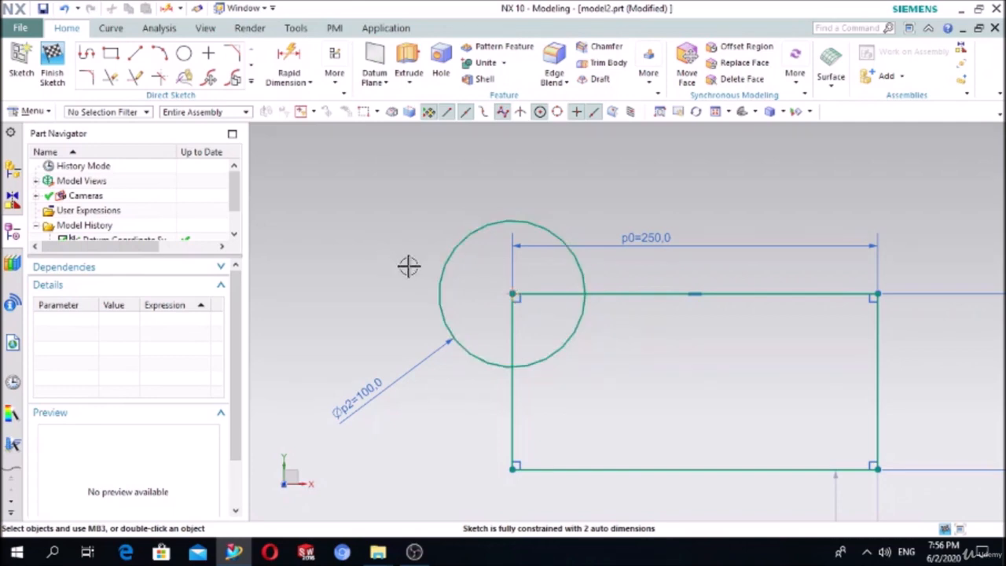
pyautogui.click(112, 83)
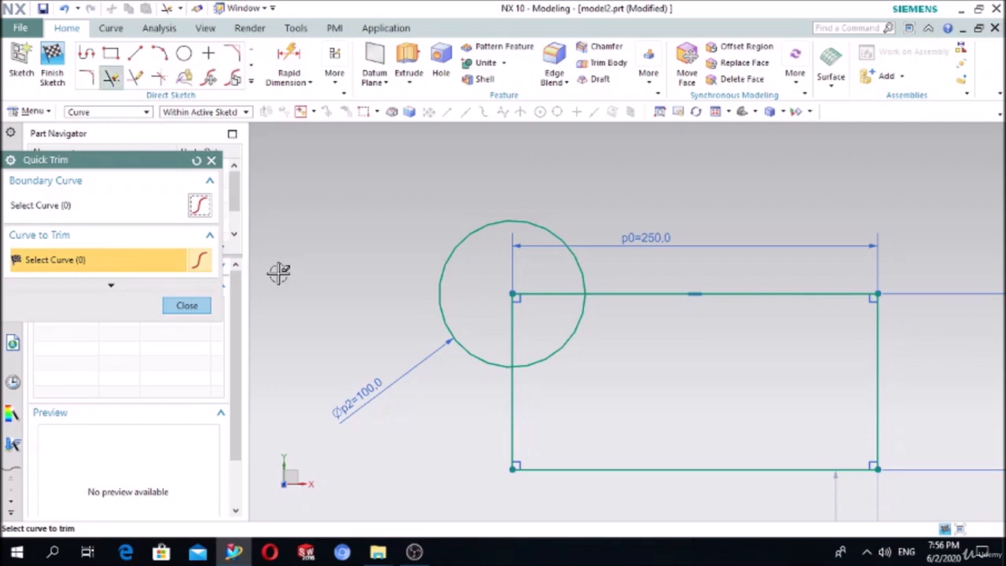
pyautogui.click(544, 296)
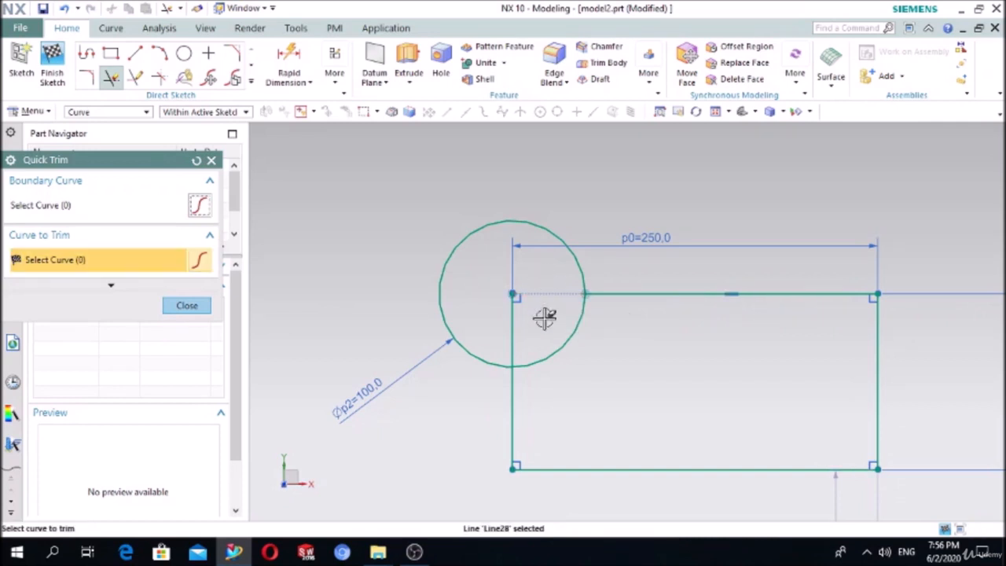
pyautogui.click(517, 324)
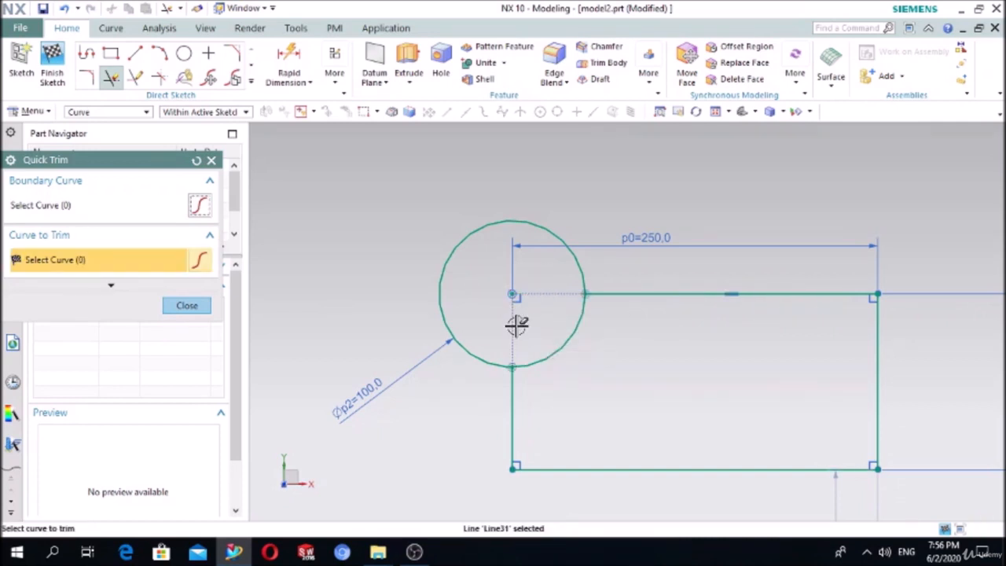
pyautogui.click(545, 355)
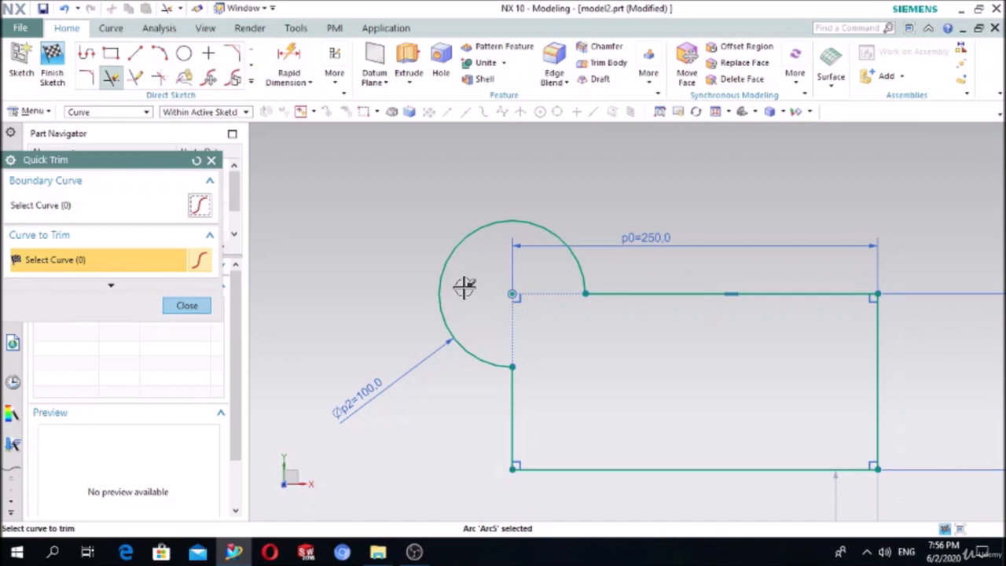
pyautogui.scroll(-3, 463, 288)
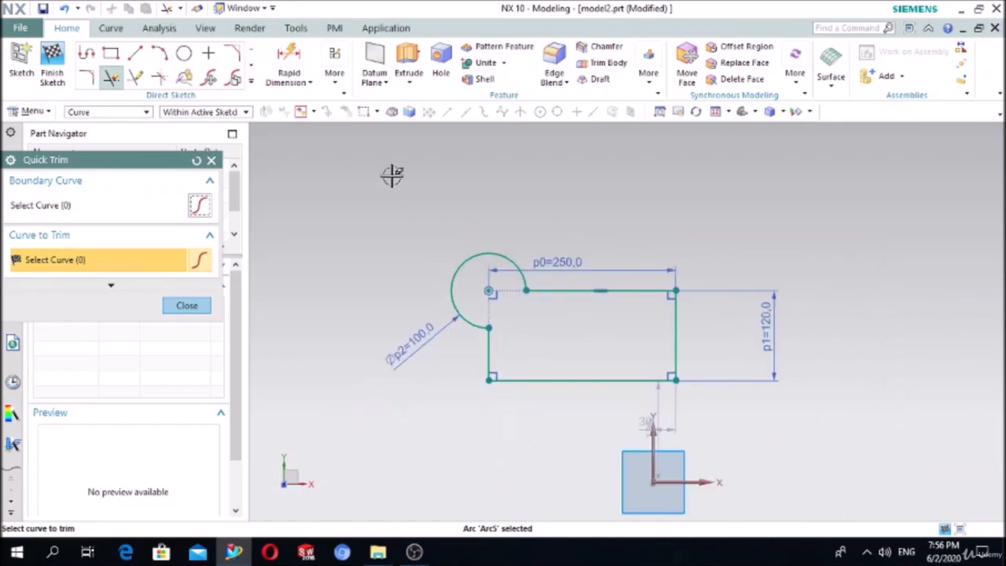
# - Draw a second, 250-tall rectangle to the right of the first outline
pyautogui.click(111, 53)
pyautogui.click(824, 227)
pyautogui.click(933, 411)
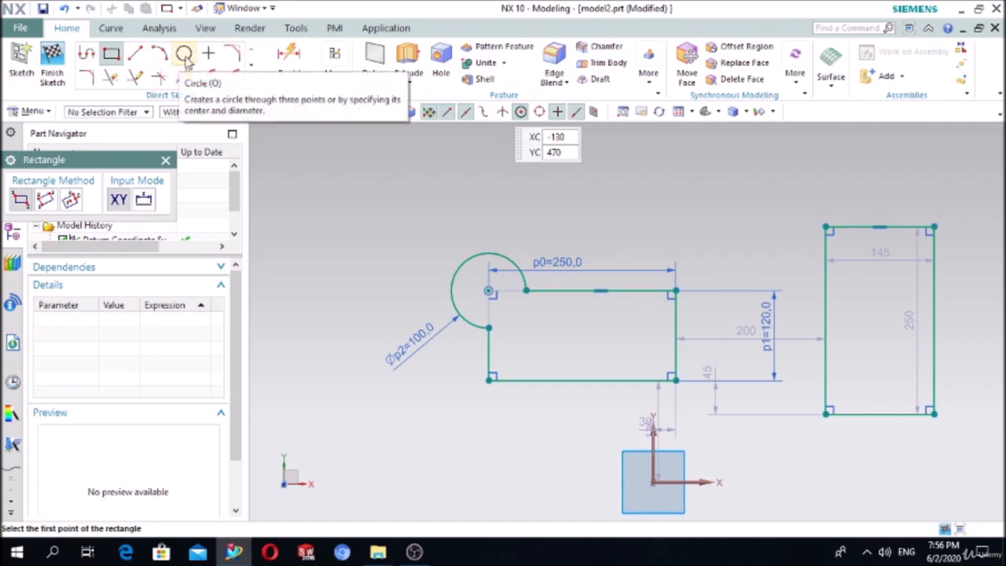
# - Cap the rectangle's top corners with a three-point semicircular arc of radius 72.5
pyautogui.click(159, 52)
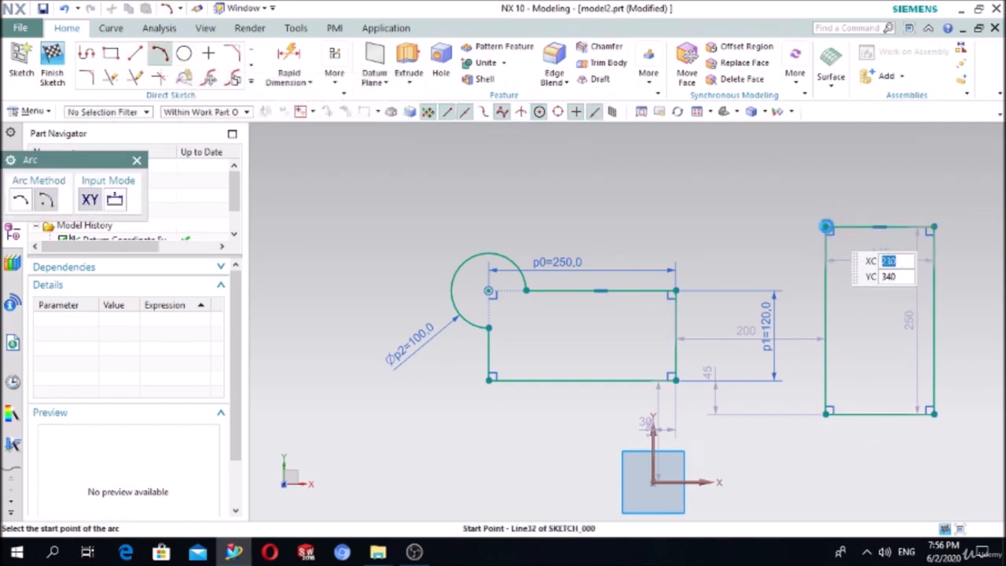
pyautogui.click(825, 227)
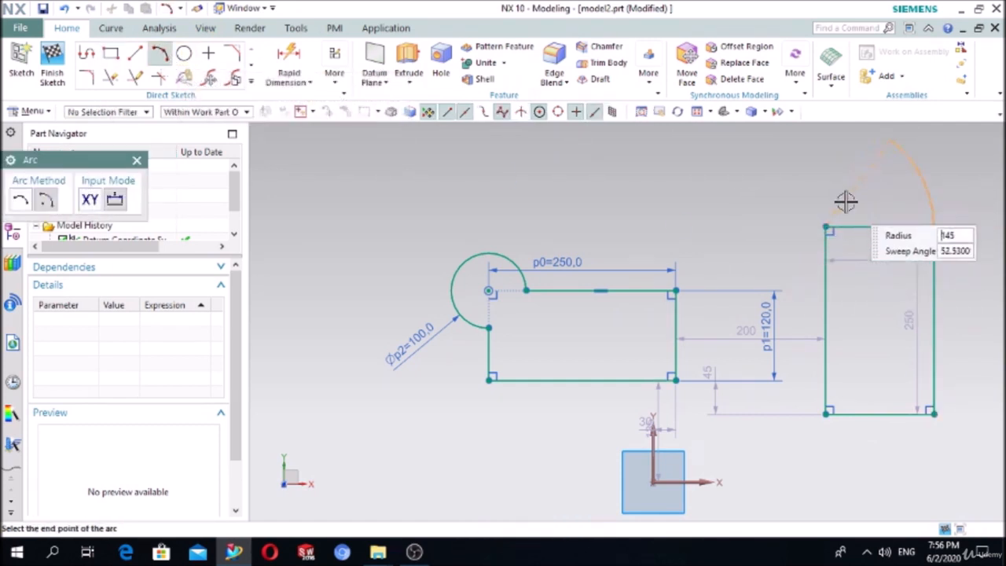
pyautogui.press('Escape')
pyautogui.click(17, 202)
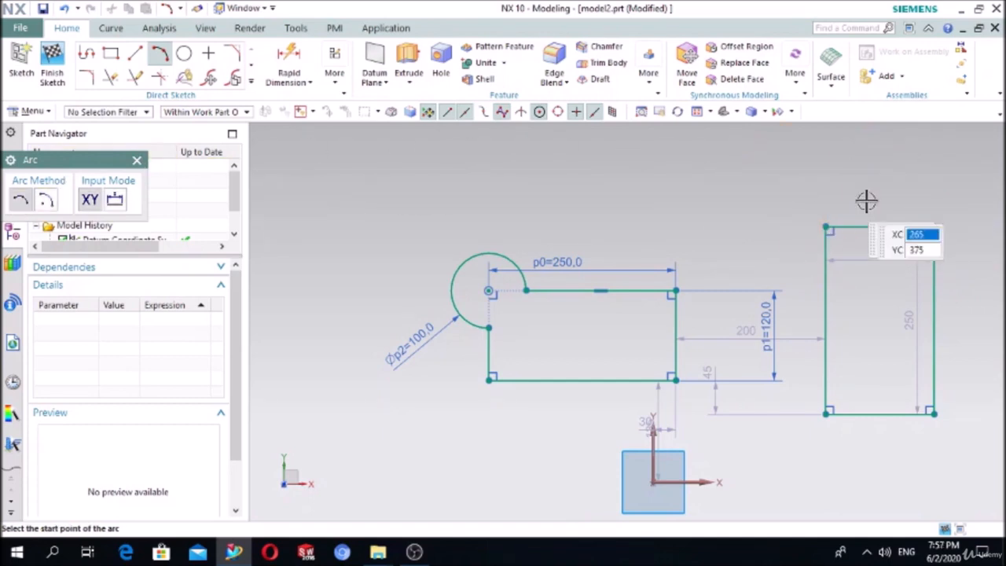
pyautogui.click(825, 227)
pyautogui.click(932, 224)
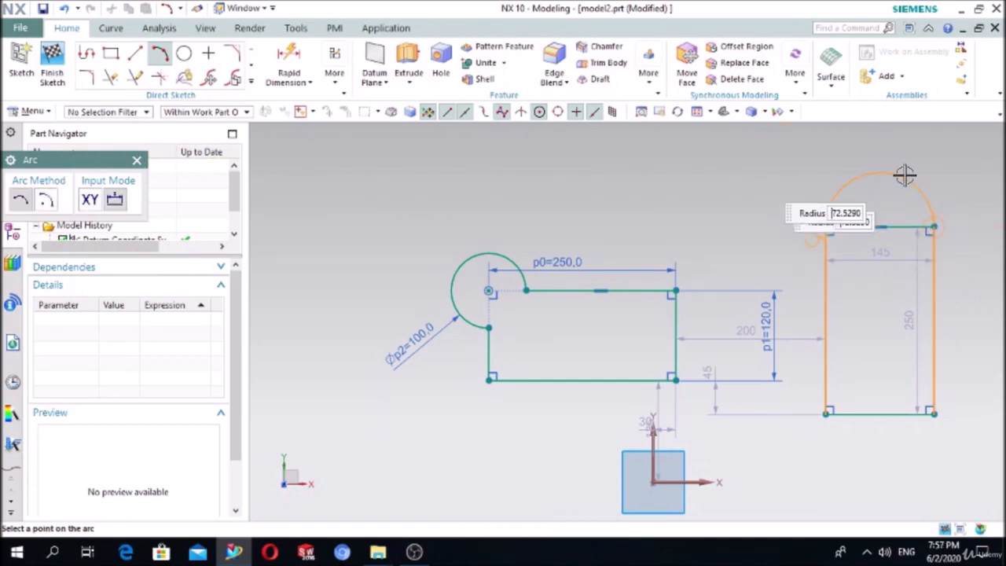
pyautogui.click(902, 173)
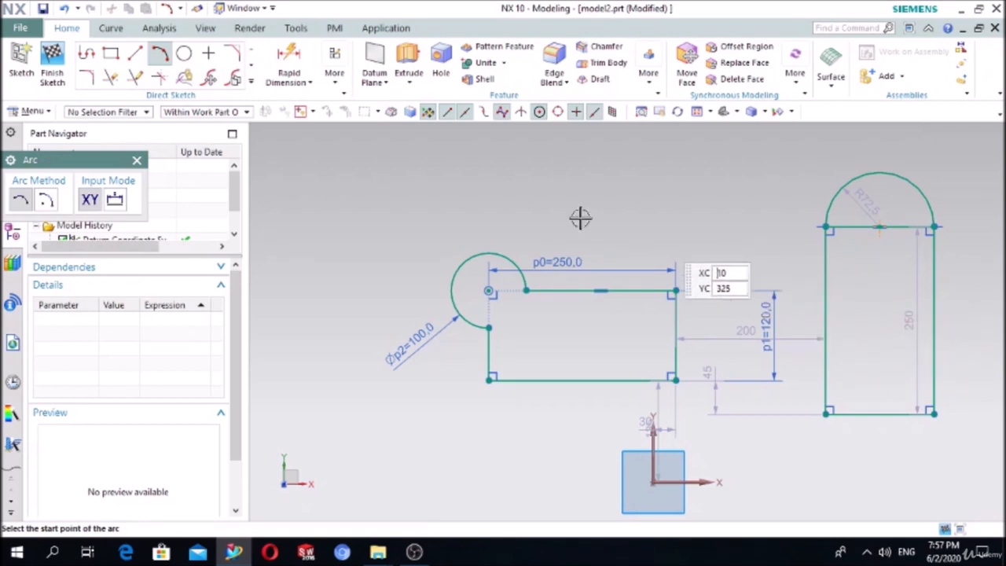
pyautogui.click(136, 159)
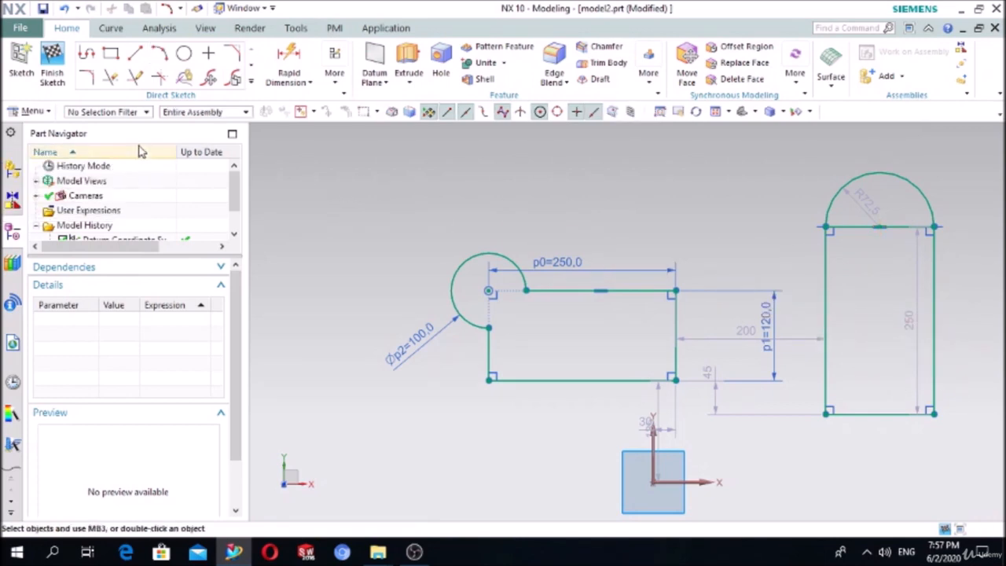
# - Quick Trim away the top line of the tall arc-capped profile
pyautogui.click(111, 77)
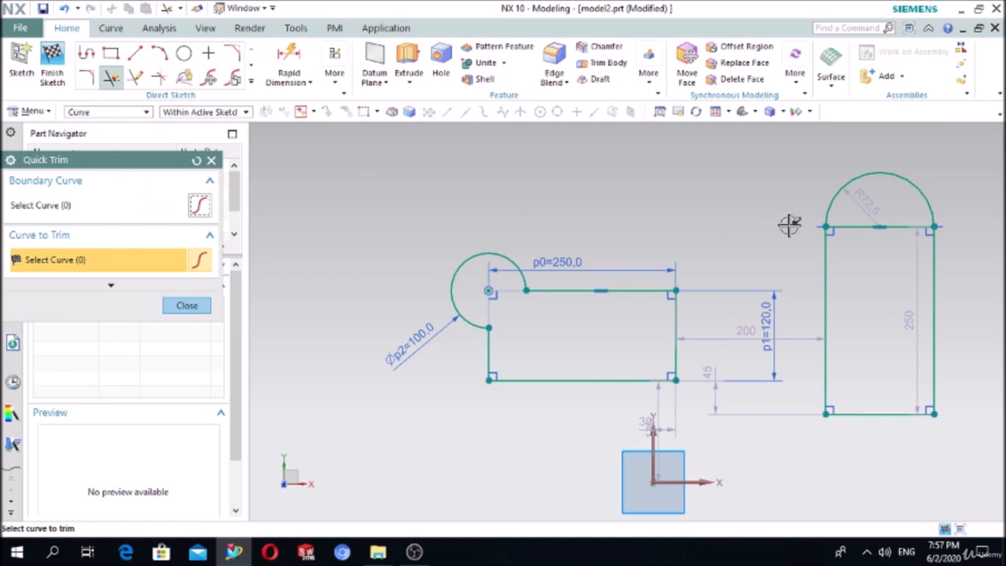
pyautogui.click(839, 229)
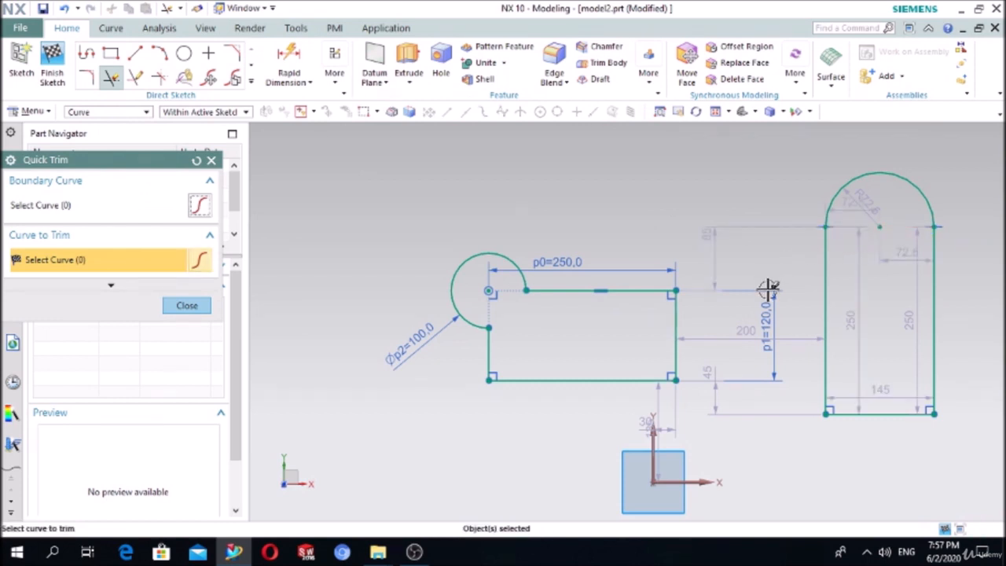
pyautogui.click(210, 159)
# - Delete the middle rectangle, the circle and the arch profile along with their dimensions
pyautogui.moveTo(409, 260); pyautogui.dragTo(715, 424)
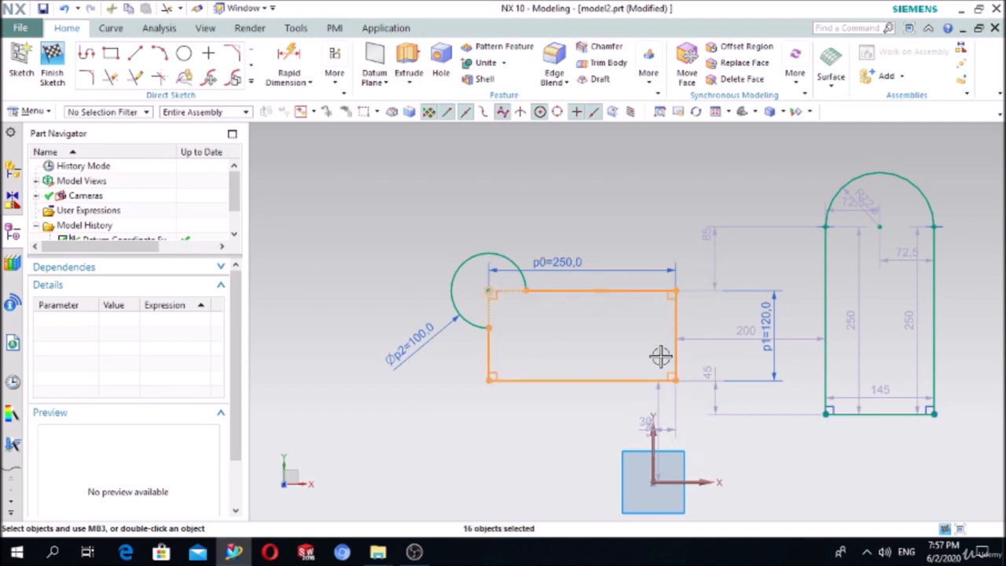
pyautogui.press('Delete')
pyautogui.click(466, 260)
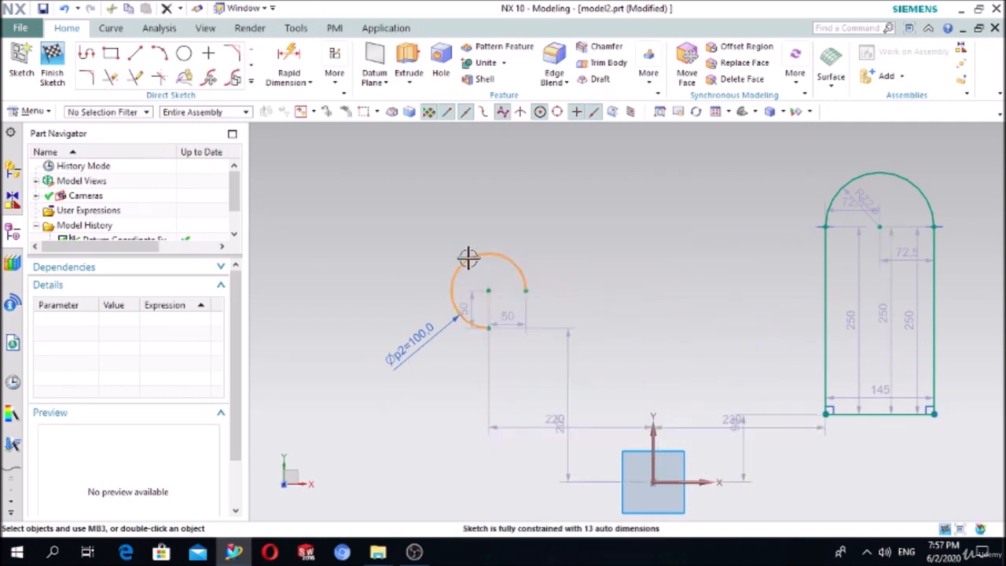
pyautogui.press('Delete')
pyautogui.moveTo(770, 165); pyautogui.dragTo(962, 449)
pyautogui.press('Delete')
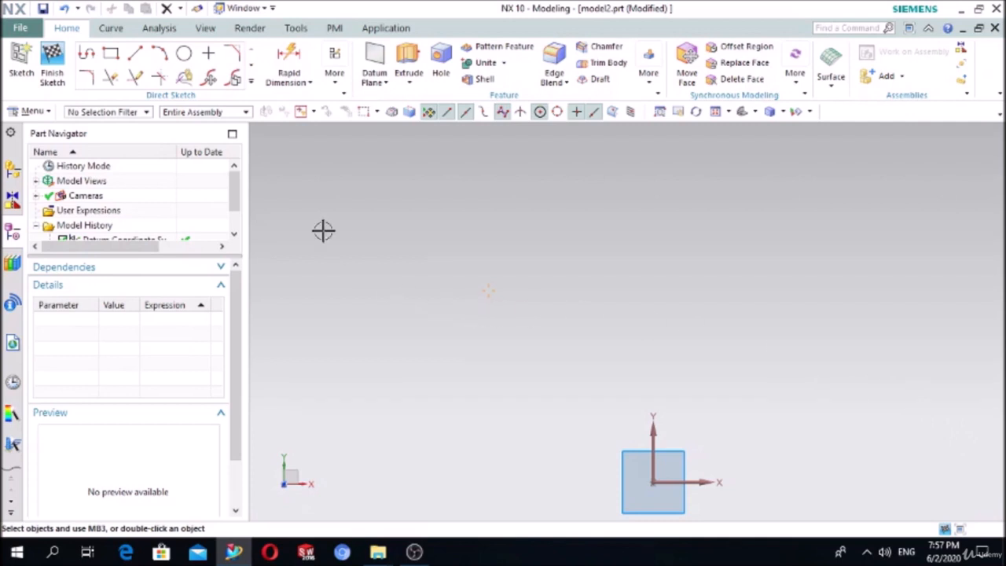
# - Draw a new arc from a lower start point to an end point above, bulging left
pyautogui.click(164, 58)
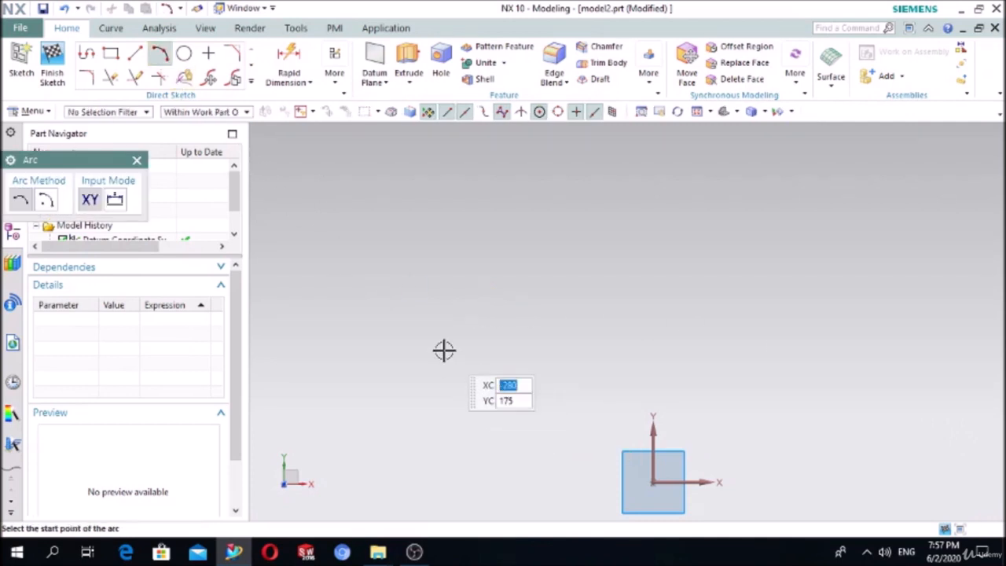
pyautogui.click(406, 334)
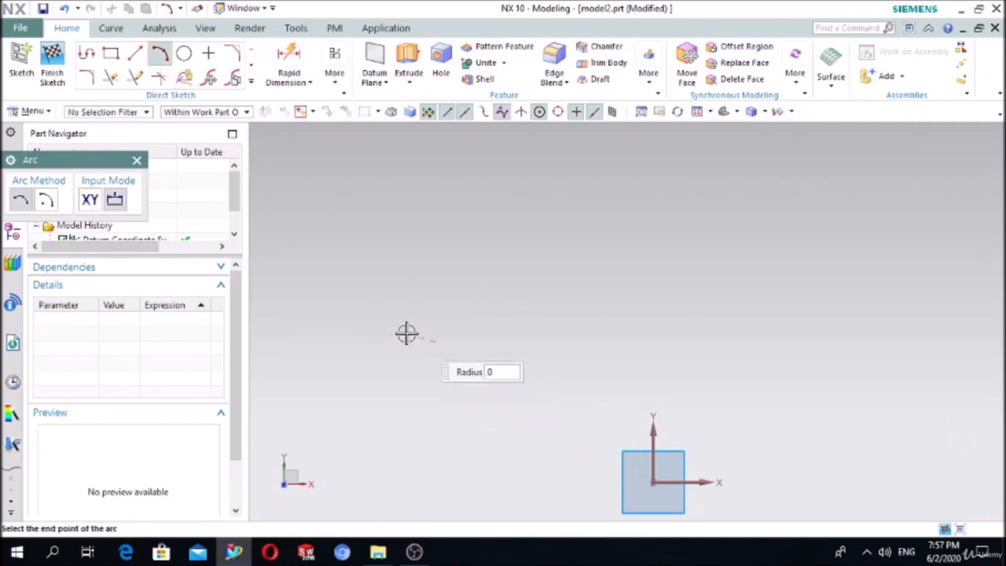
pyautogui.click(437, 246)
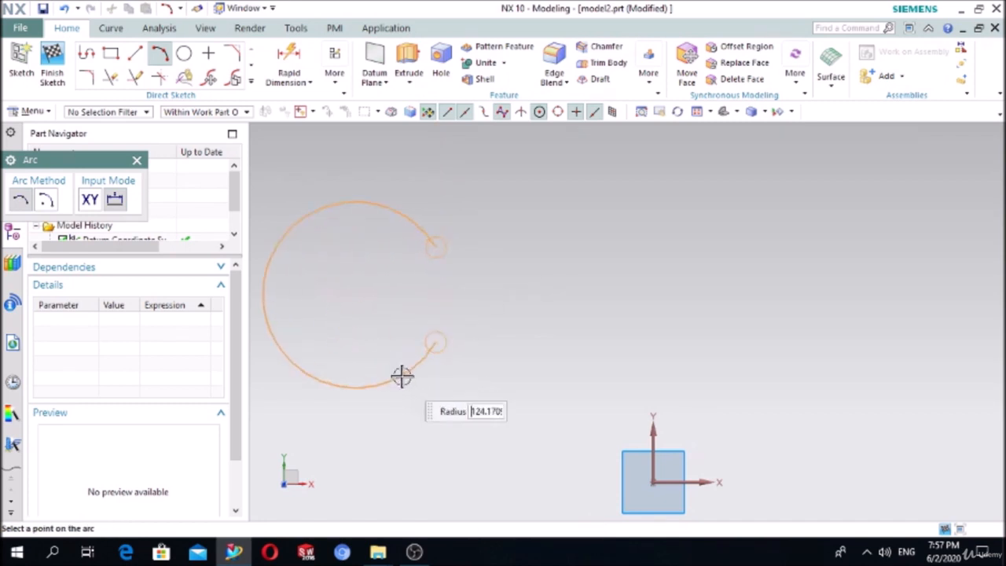
pyautogui.click(391, 317)
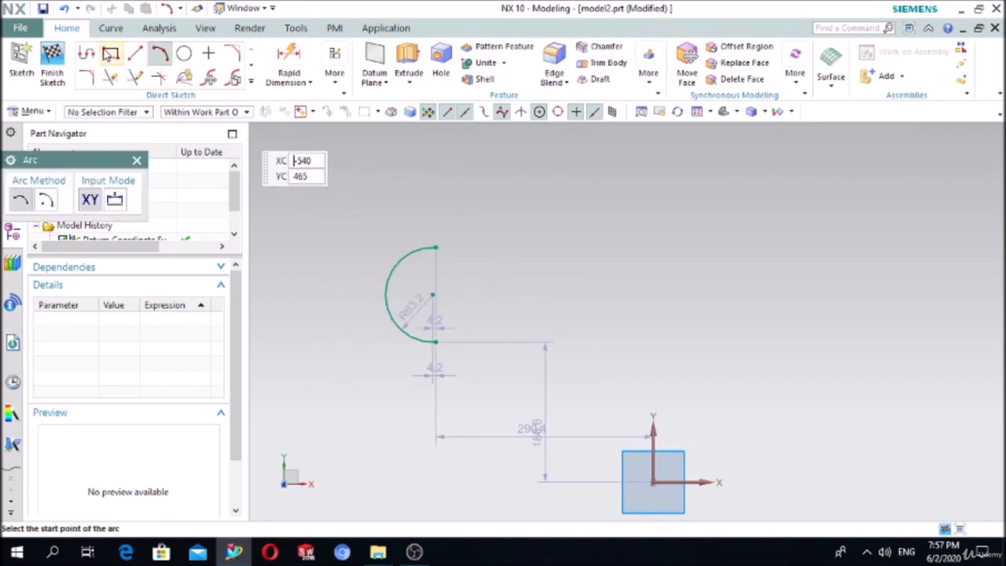
# - Profile lines from the arc's lower end: 270 right, 95 up, then back left toward the arc
pyautogui.click(86, 53)
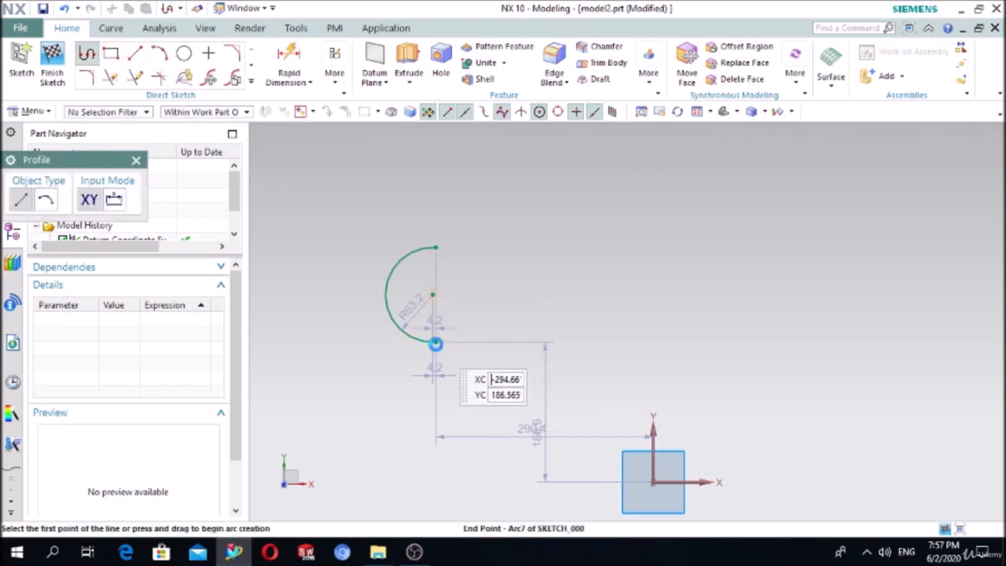
pyautogui.click(435, 343)
pyautogui.click(637, 341)
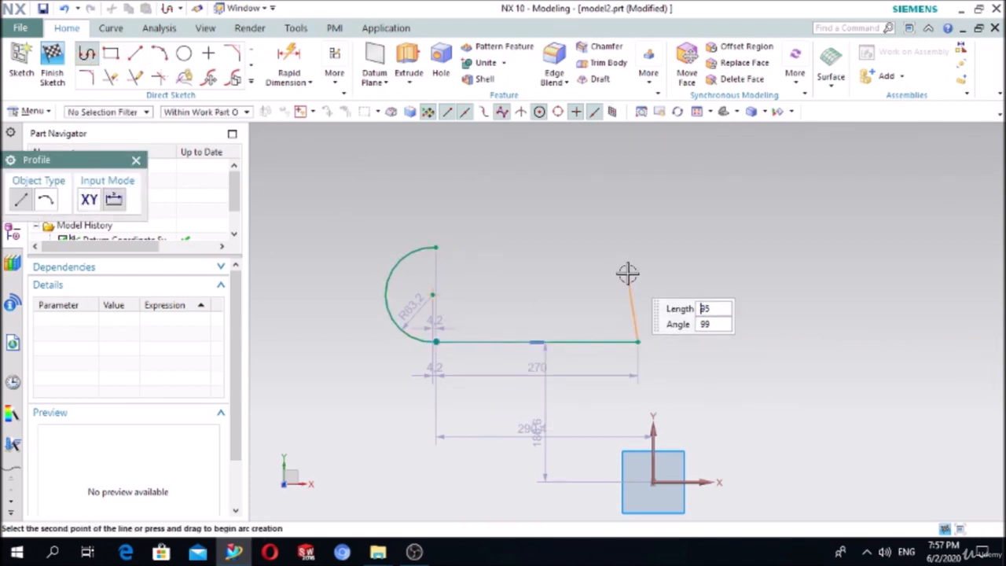
pyautogui.click(638, 270)
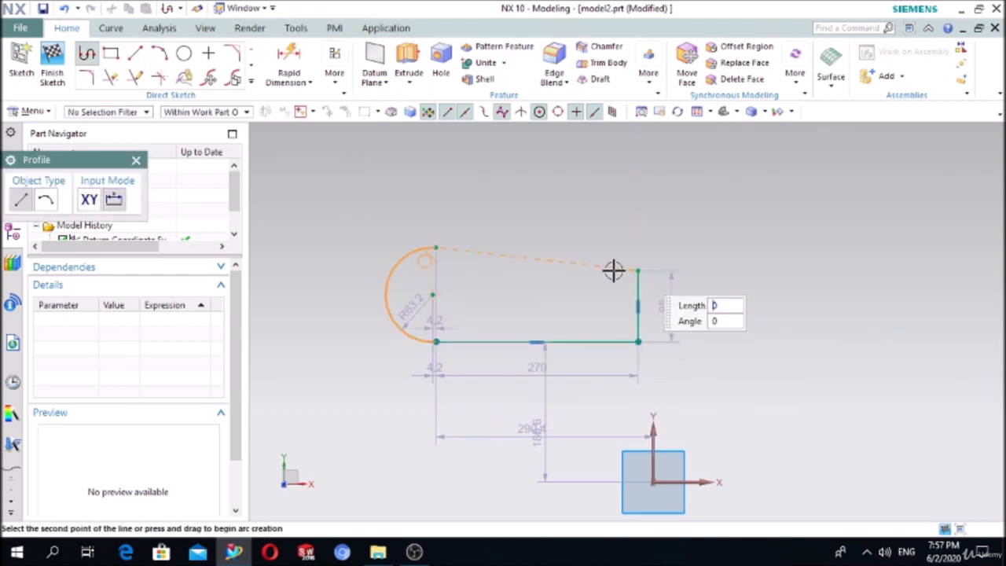
pyautogui.click(465, 271)
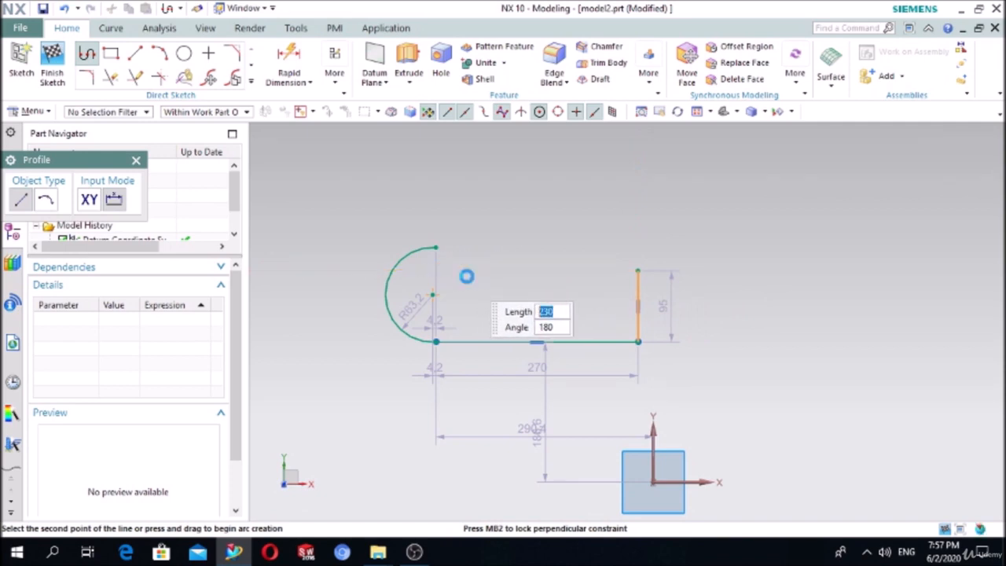
pyautogui.click(136, 160)
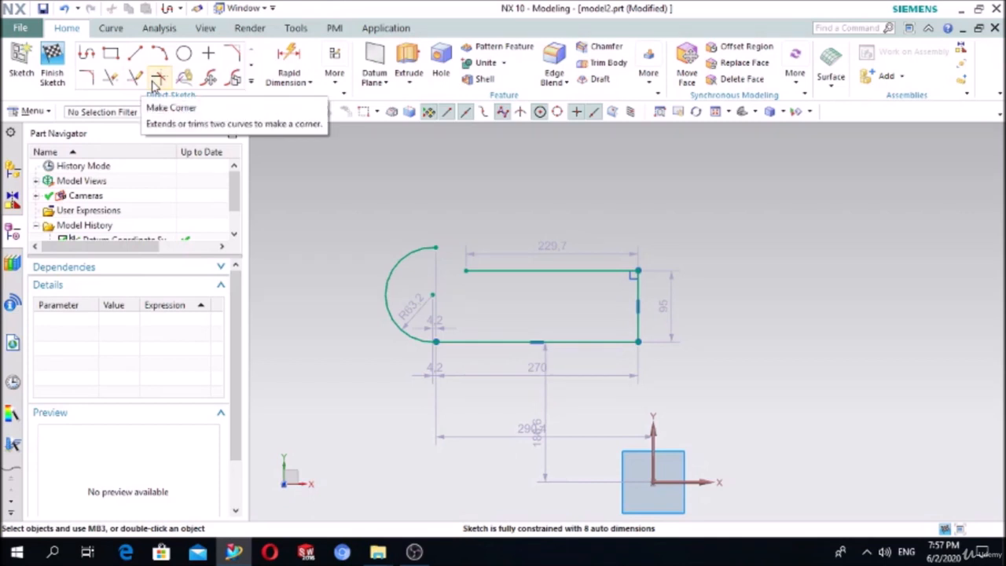
# - Make a corner between the R63.2 arc and the top line, closing the outline
pyautogui.click(157, 78)
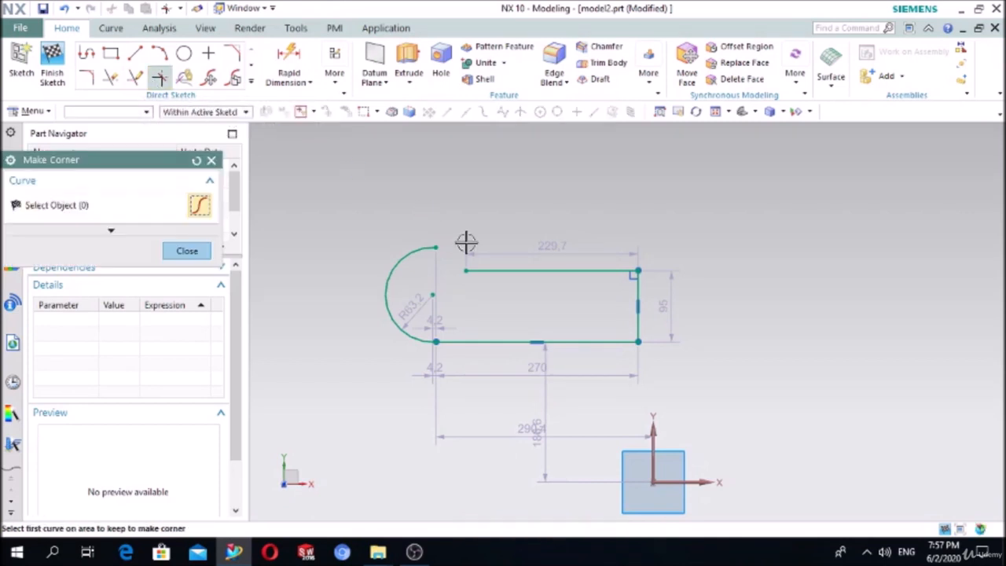
pyautogui.click(412, 253)
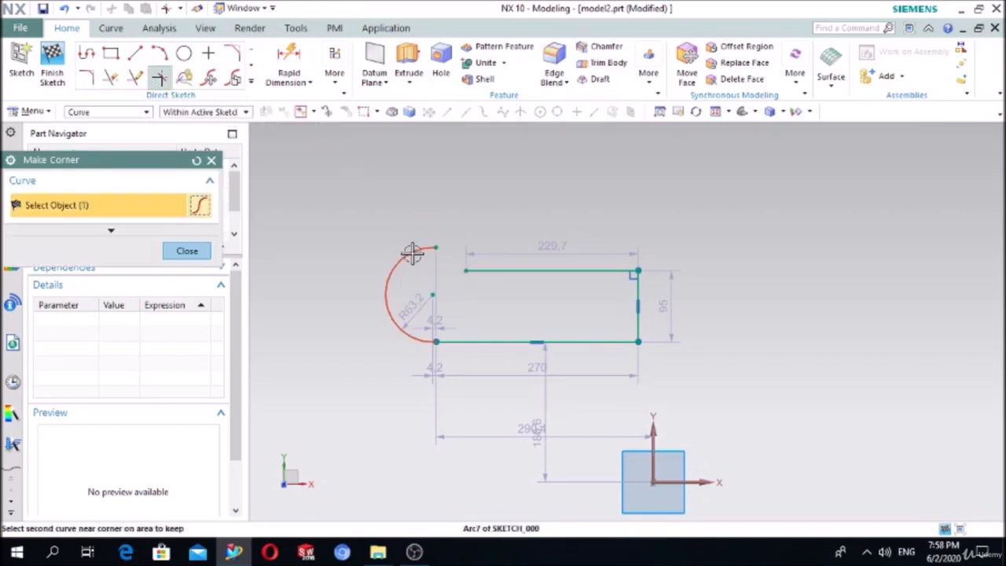
pyautogui.click(485, 270)
pyautogui.scroll(2, 484, 273)
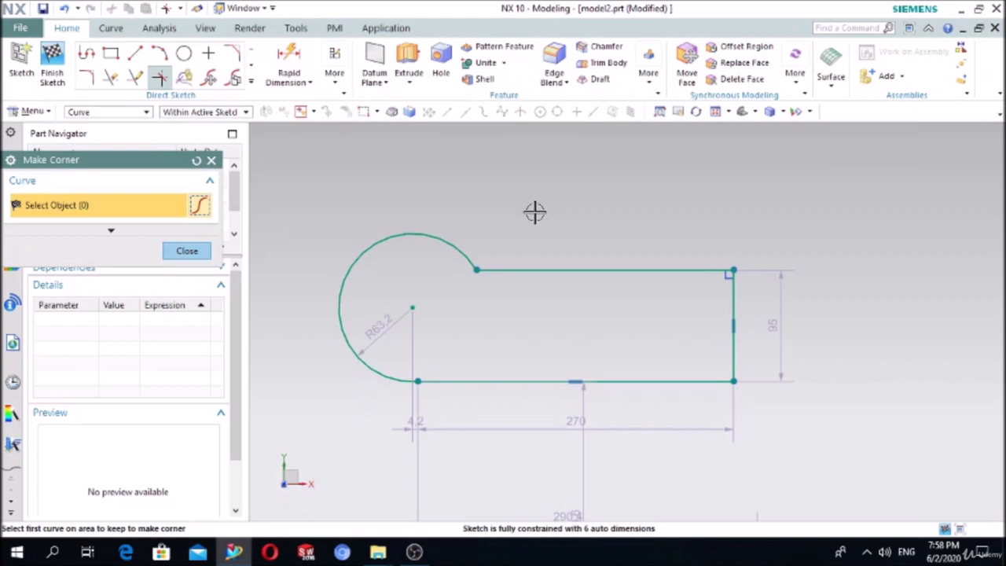
pyautogui.click(210, 160)
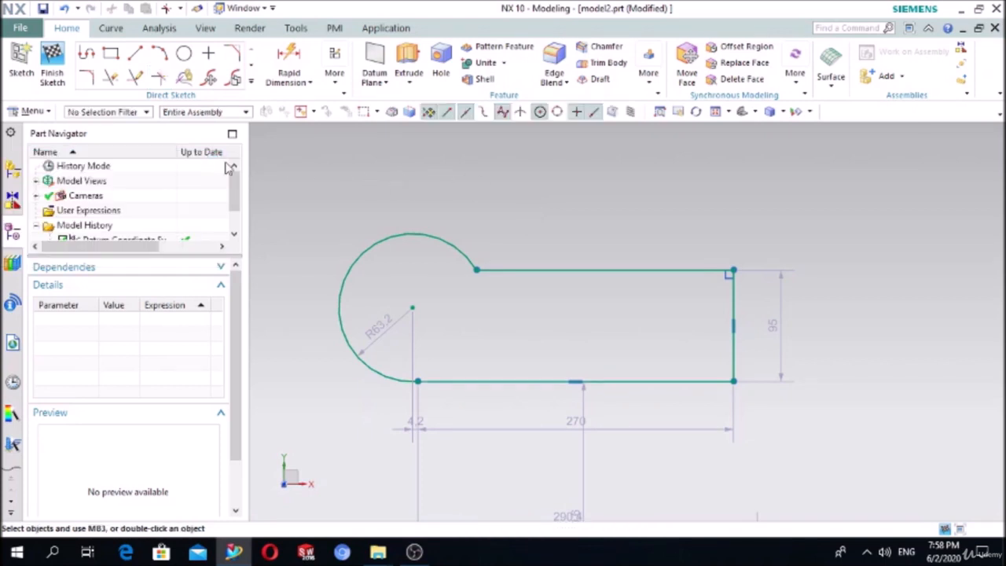
# - In Offset Curve, select the four connected profile curves and drag the offset outward to 35 mm
pyautogui.click(249, 83)
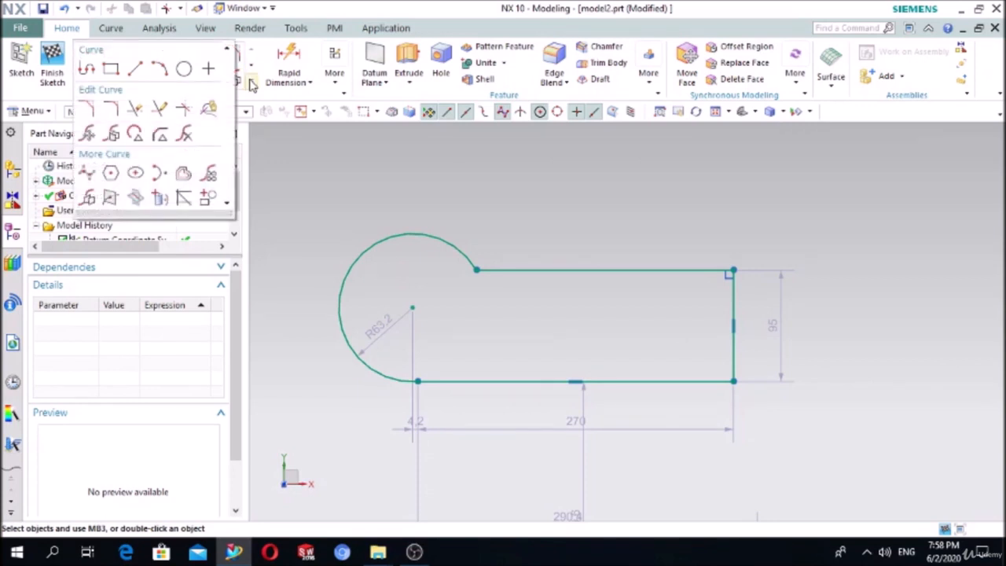
pyautogui.click(183, 175)
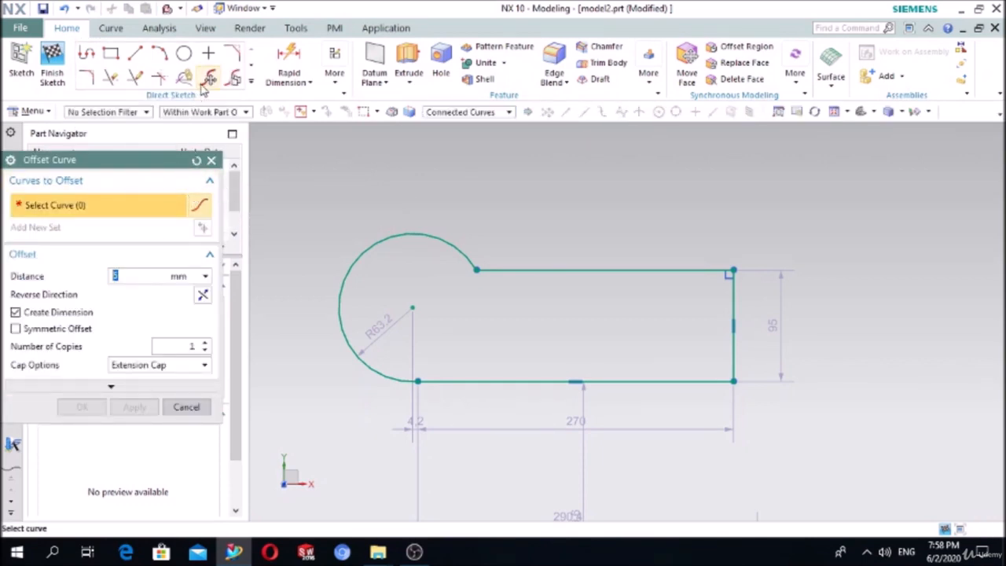
pyautogui.moveTo(56, 161); pyautogui.dragTo(143, 115)
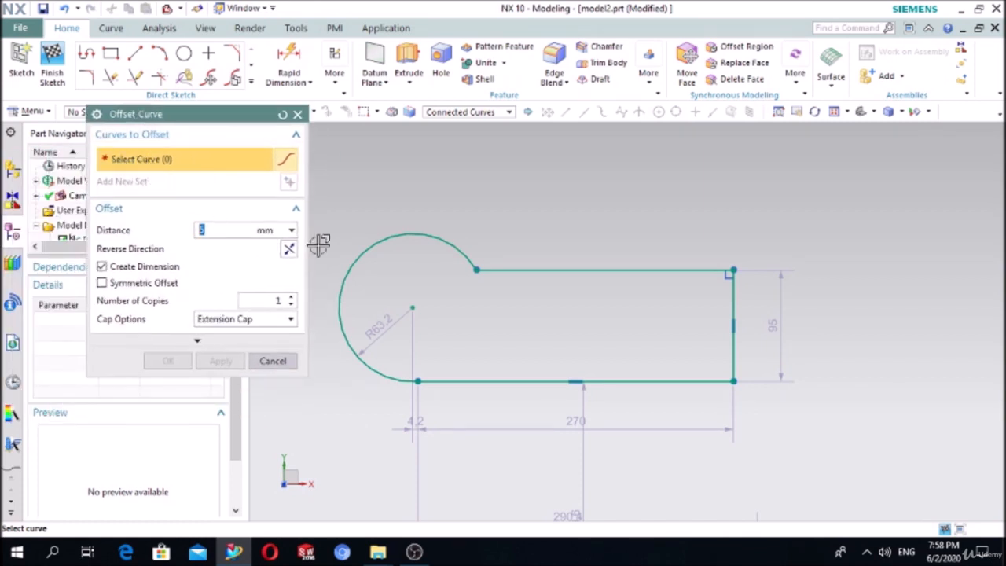
pyautogui.click(515, 271)
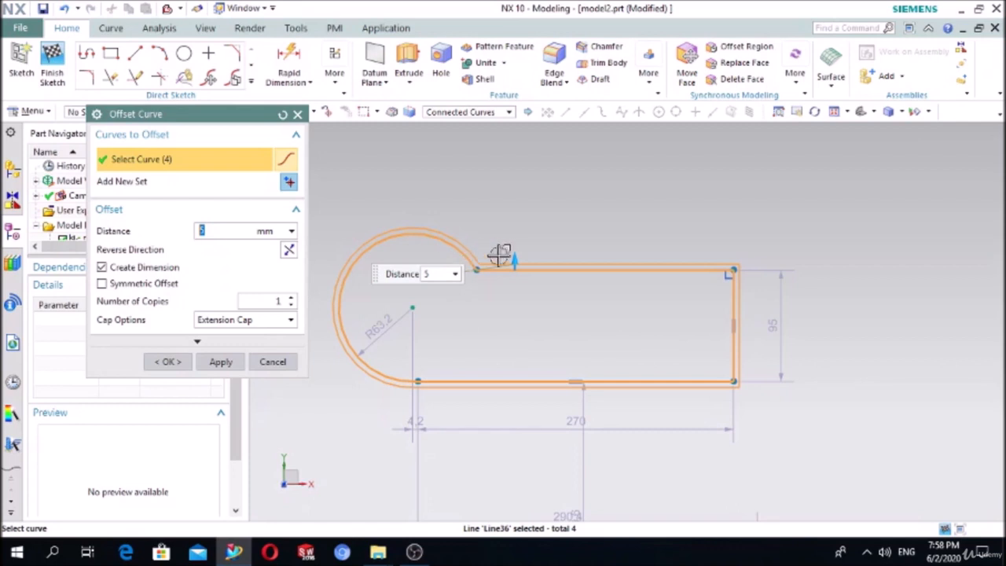
pyautogui.moveTo(514, 256); pyautogui.dragTo(521, 220)
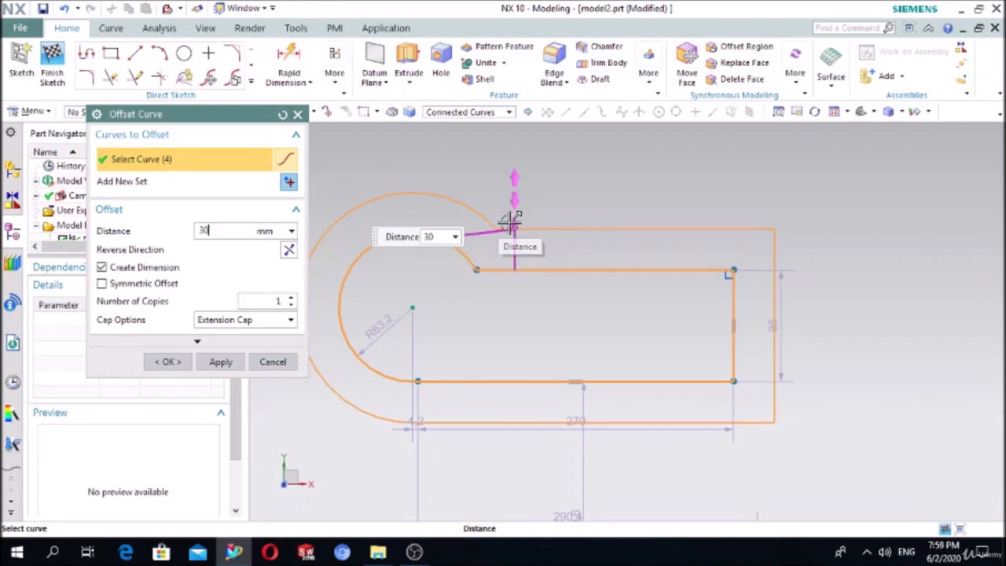
# - Preview the offset reversed, then symmetric, and cancel it so no offset curves are added
pyautogui.click(288, 250)
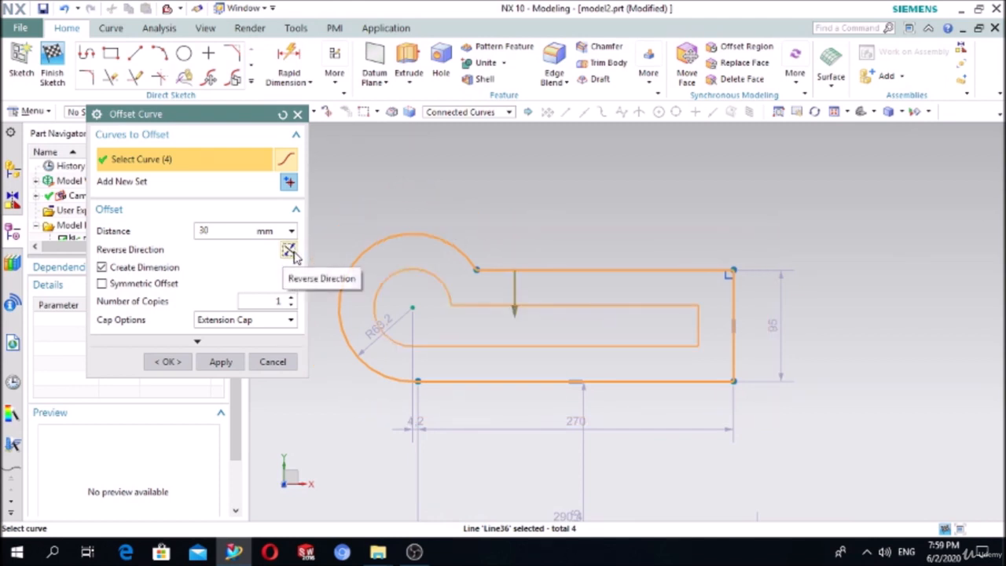
pyautogui.click(288, 250)
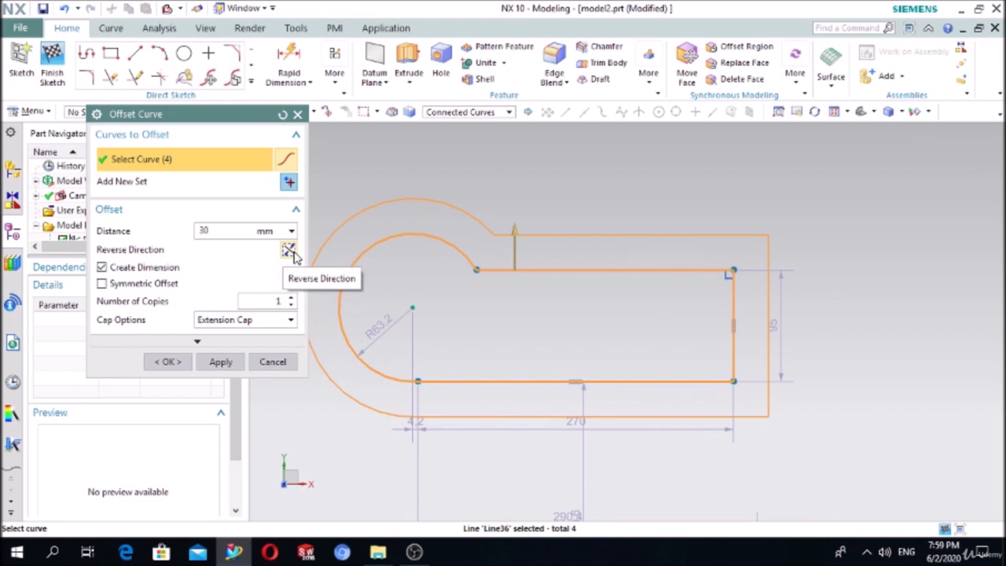
pyautogui.click(101, 283)
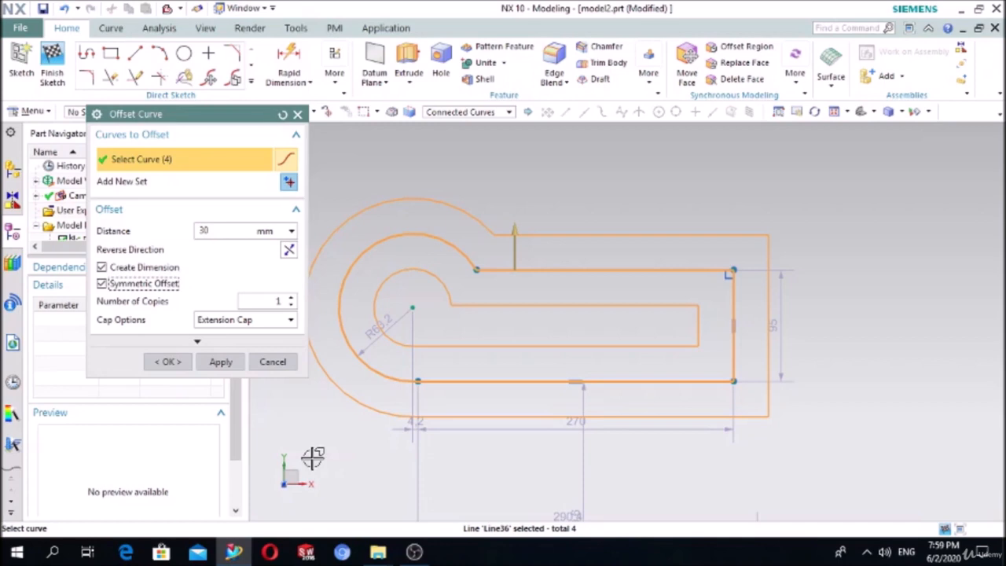
pyautogui.click(279, 362)
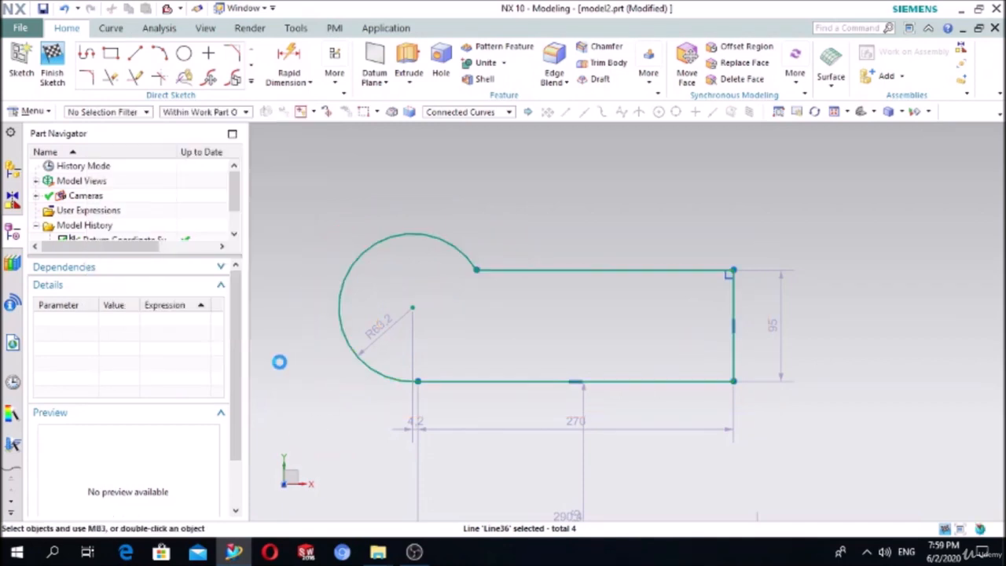
# - Draw a 340 mm vertical line right of the profile and convert it to a reference line
pyautogui.scroll(3, 407, 366)
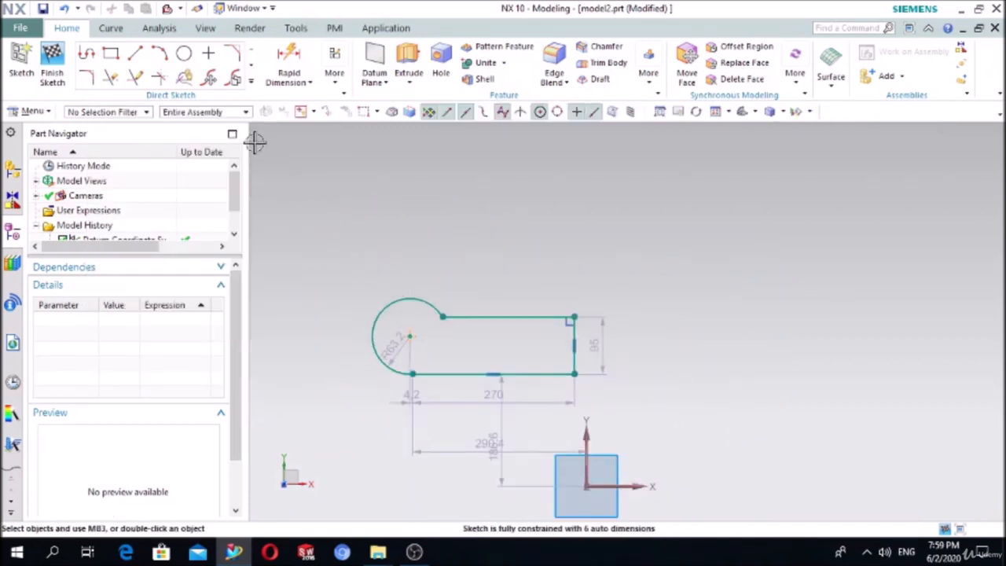
pyautogui.click(135, 53)
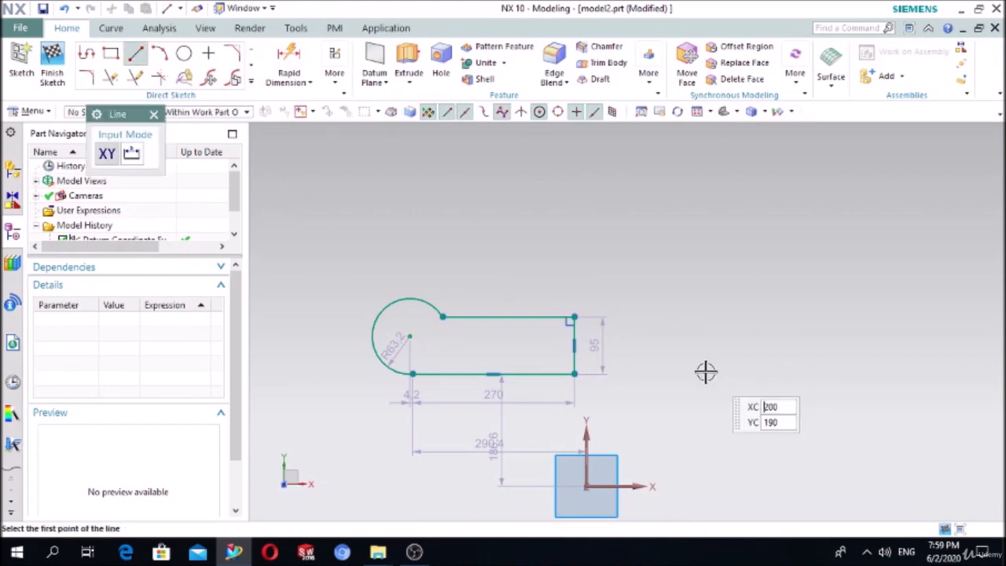
pyautogui.click(680, 376)
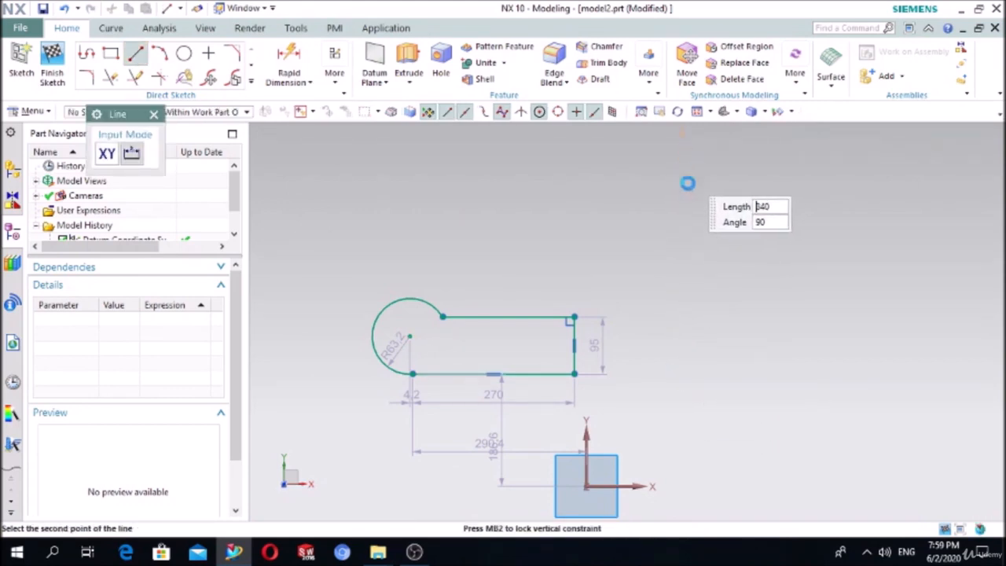
pyautogui.click(684, 180)
pyautogui.press('Escape')
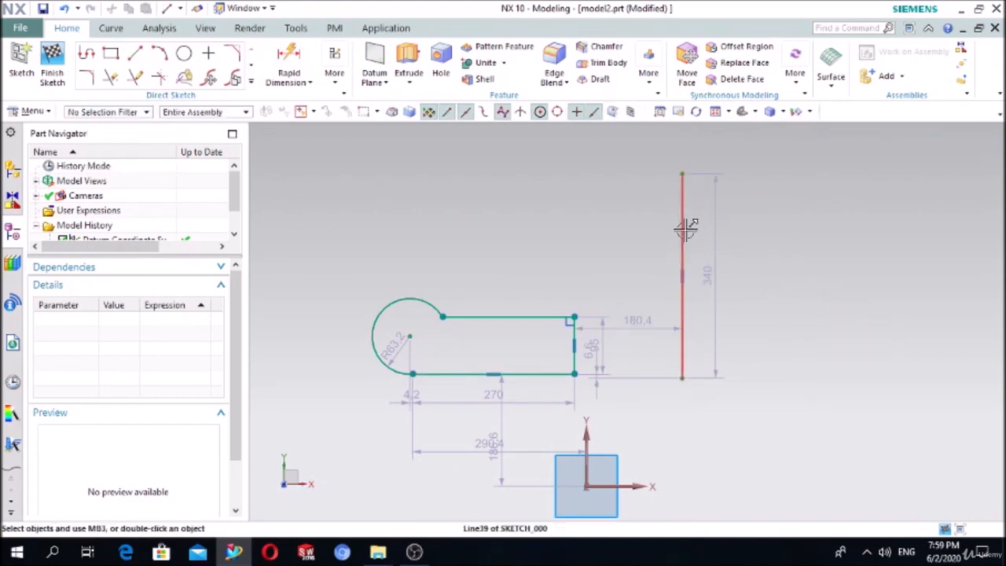
pyautogui.click(682, 230)
pyautogui.click(758, 184)
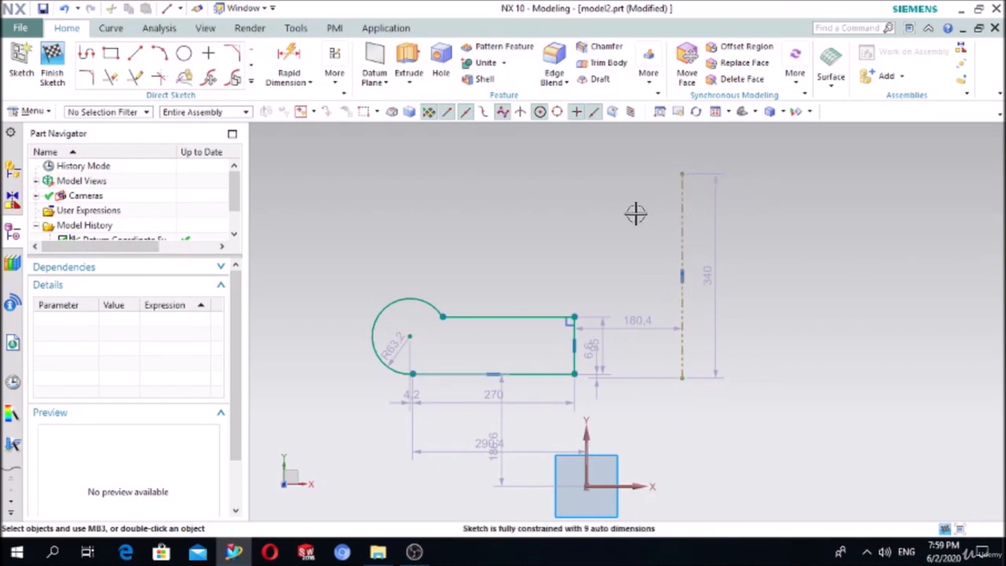
pyautogui.click(251, 83)
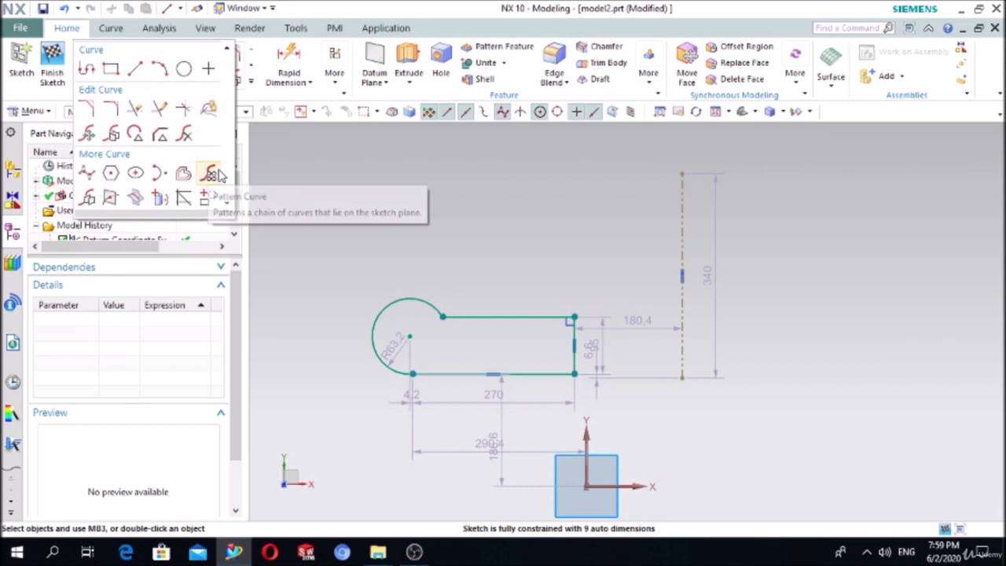
# - Mirror the four connected profile curves about the dashed vertical centerline
pyautogui.click(86, 197)
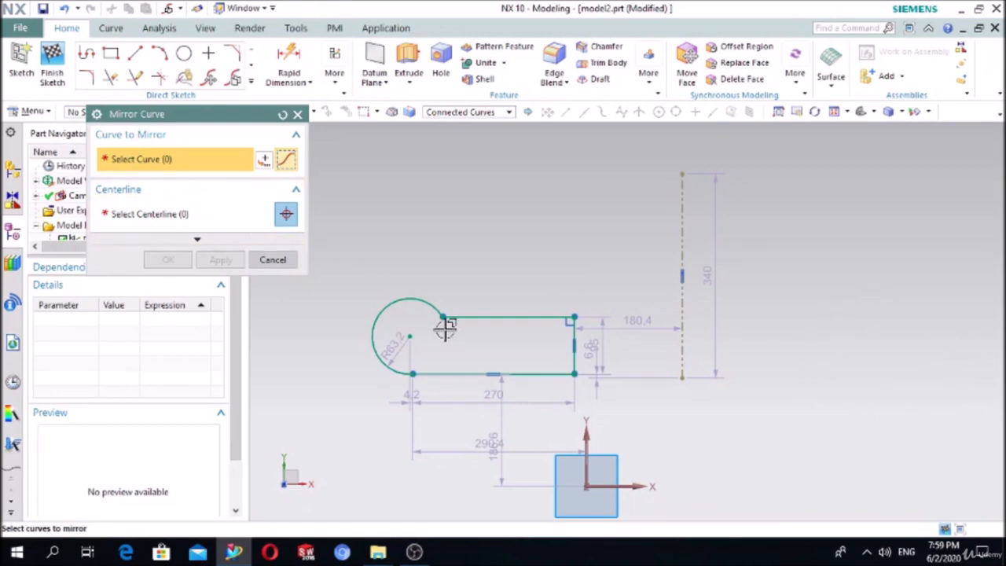
pyautogui.click(482, 318)
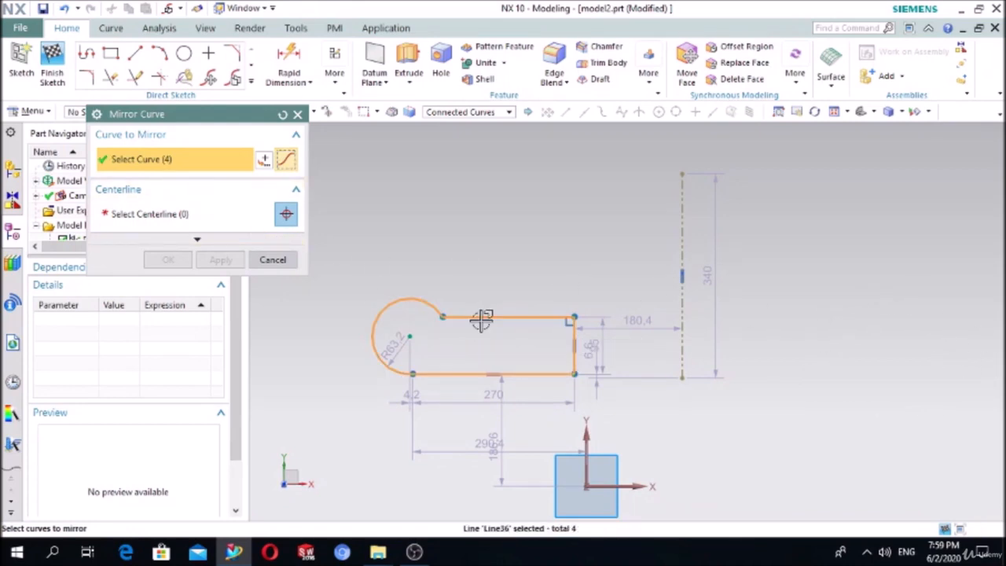
pyautogui.click(157, 215)
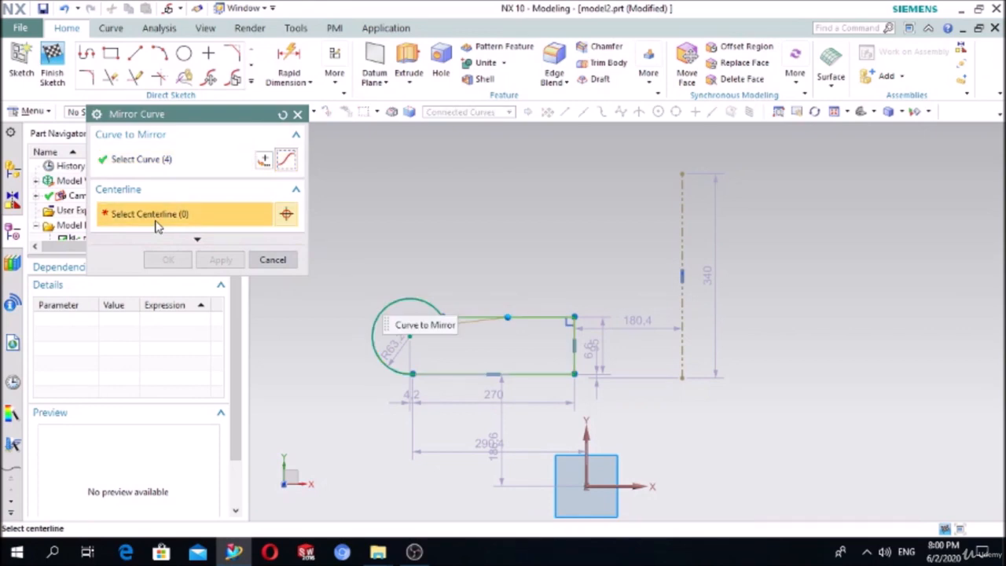
pyautogui.click(682, 214)
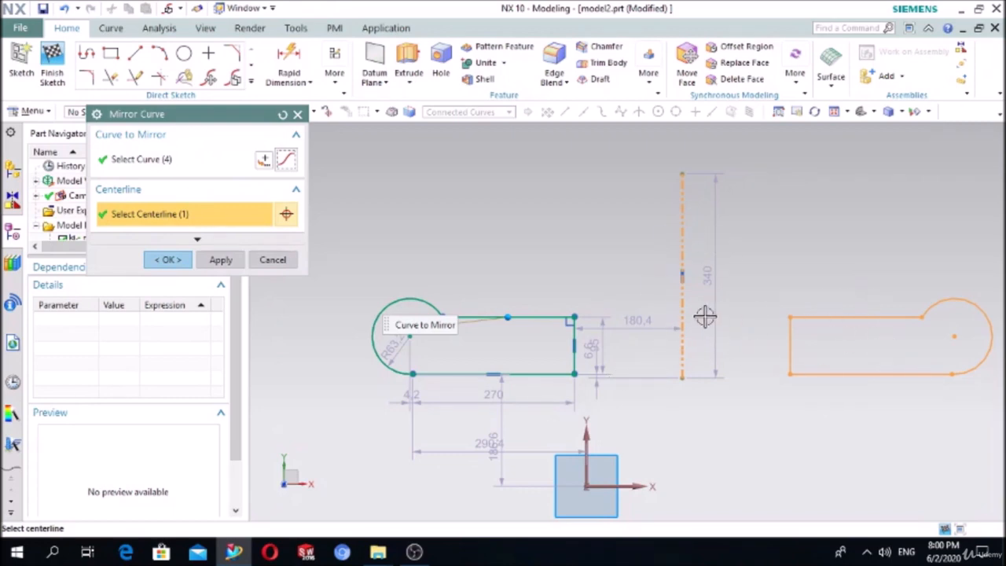
pyautogui.click(167, 259)
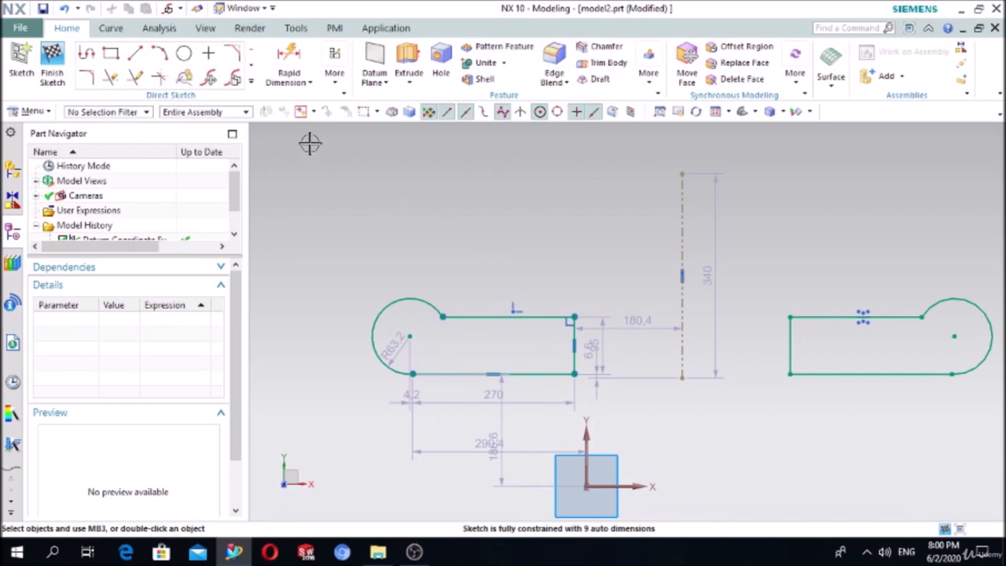
# - Window-select both profiles, the reference line and all dimensions, and delete them
pyautogui.moveTo(310, 143)
pyautogui.mouseDown()
pyautogui.moveTo(835, 449)
pyautogui.moveTo(994, 450)
pyautogui.mouseUp()
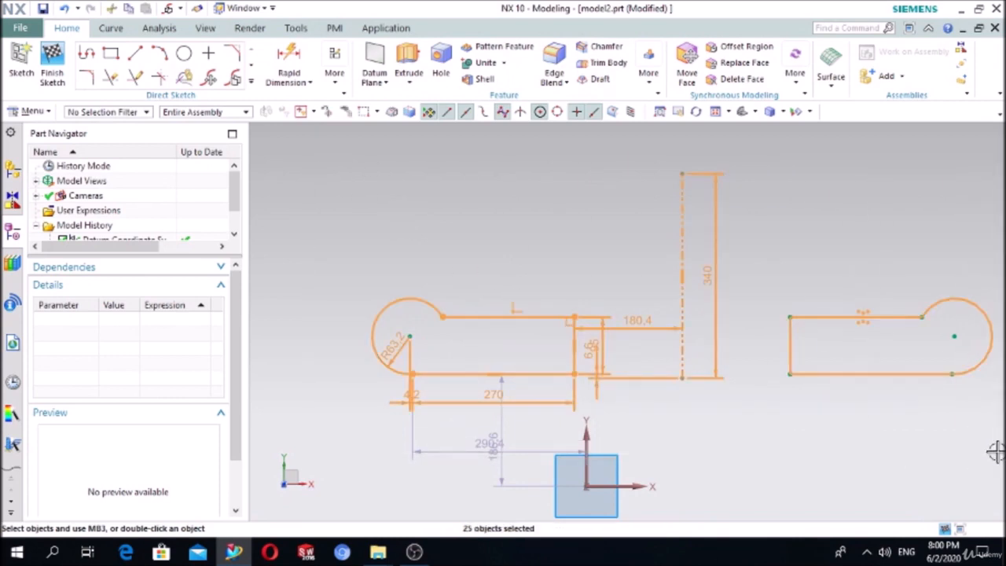
pyautogui.press('Delete')
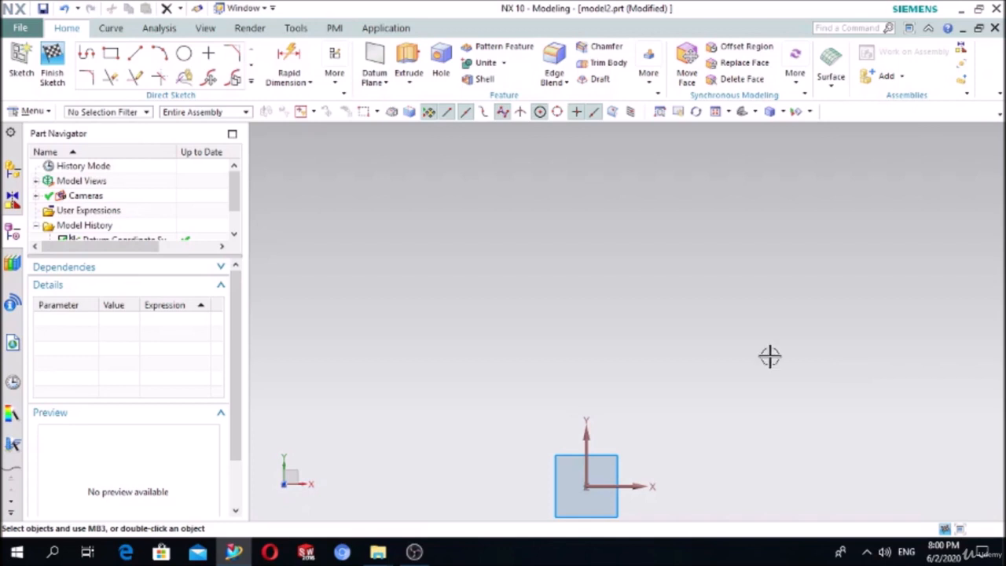
# - Draw a rectangle from a top-left corner to a bottom-right corner
pyautogui.click(111, 52)
pyautogui.click(414, 246)
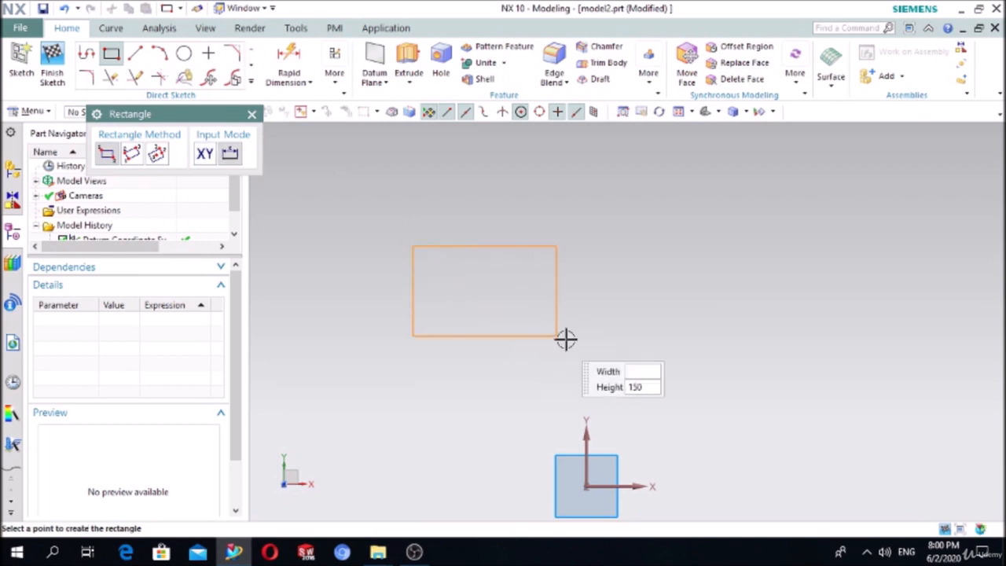
pyautogui.click(700, 382)
pyautogui.click(250, 115)
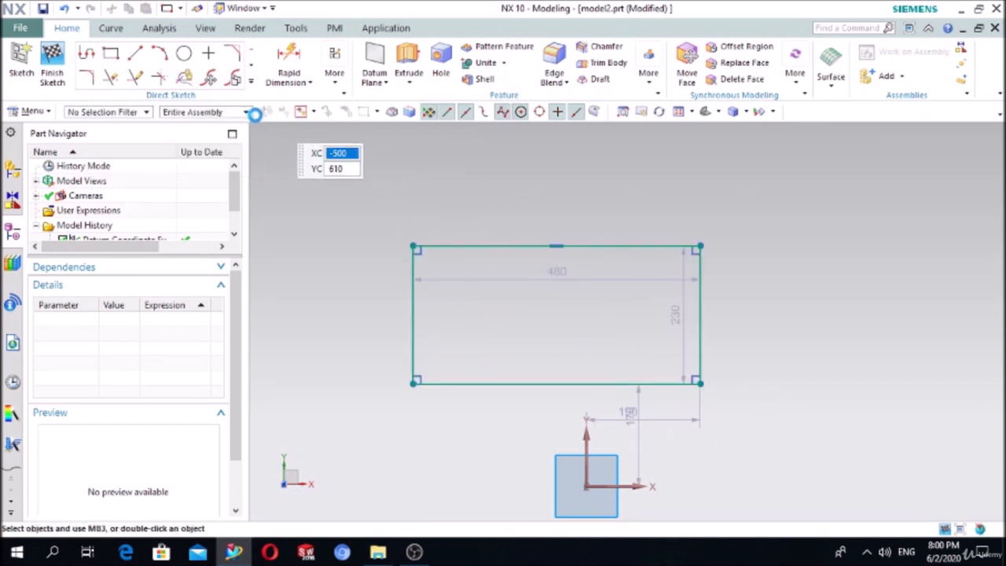
# - Dimension the rectangle's top edge to 500 and its right edge to 250
pyautogui.click(289, 63)
pyautogui.click(481, 245)
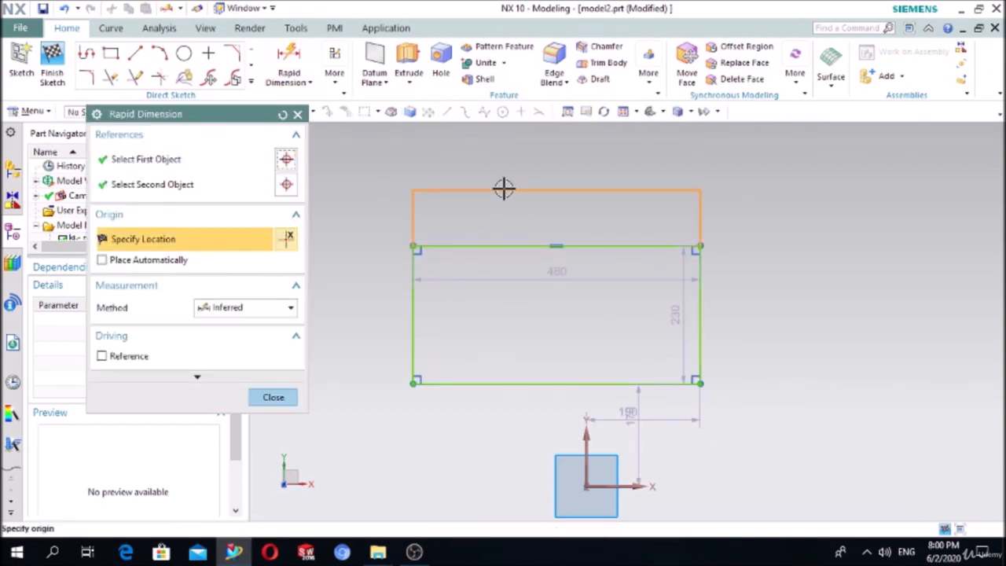
pyautogui.click(646, 209)
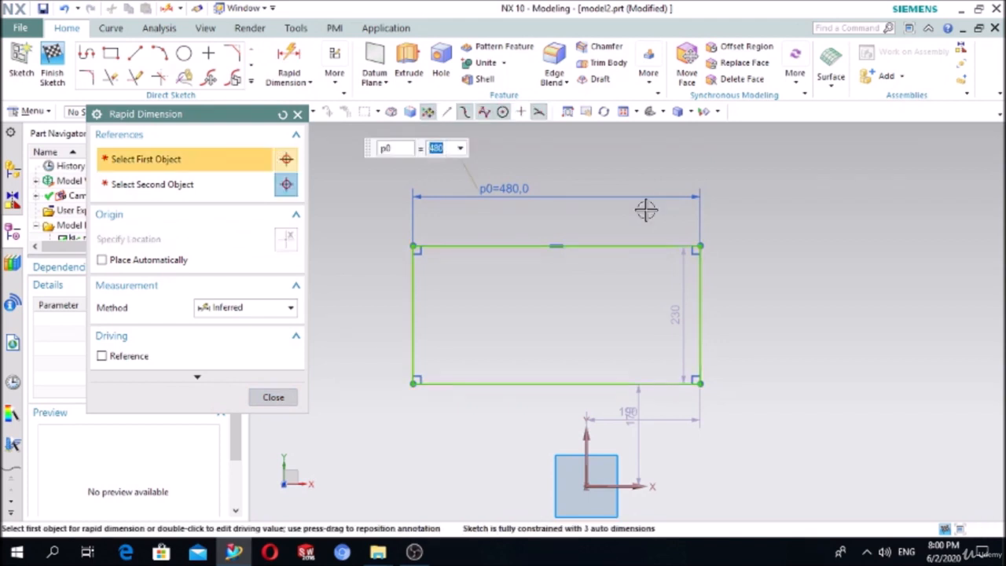
pyautogui.write('500')
pyautogui.press('Return')
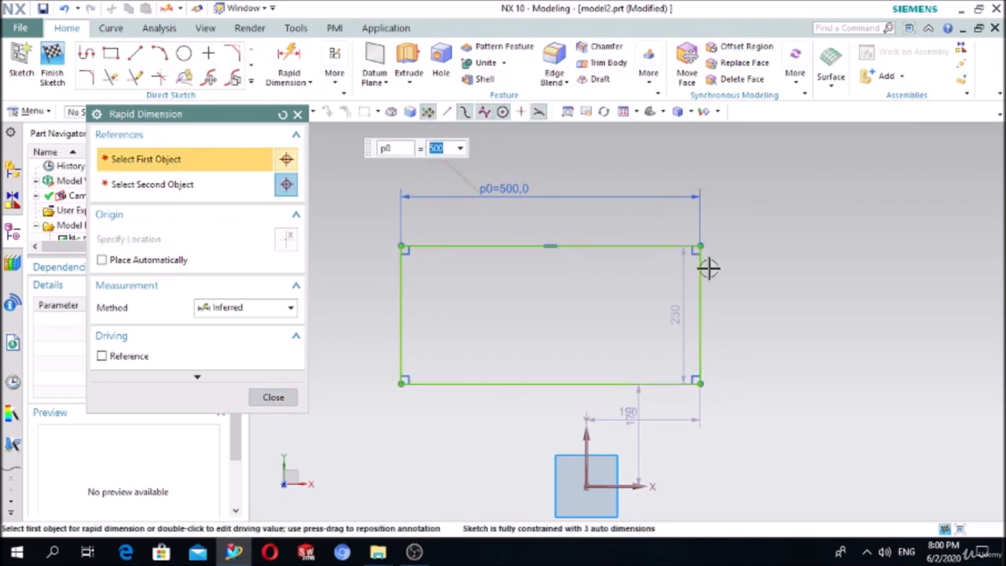
pyautogui.click(704, 297)
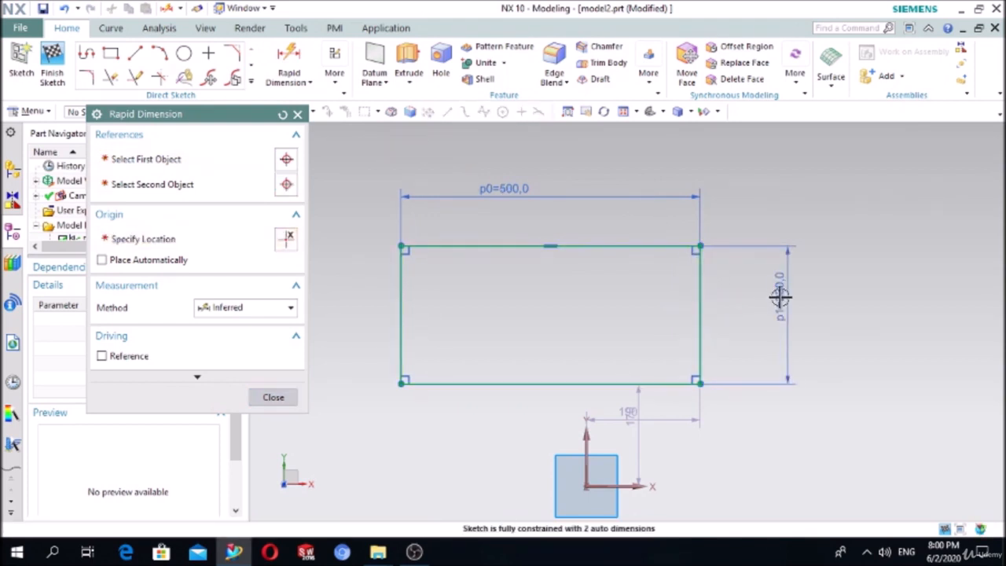
pyautogui.click(780, 296)
pyautogui.write('25')
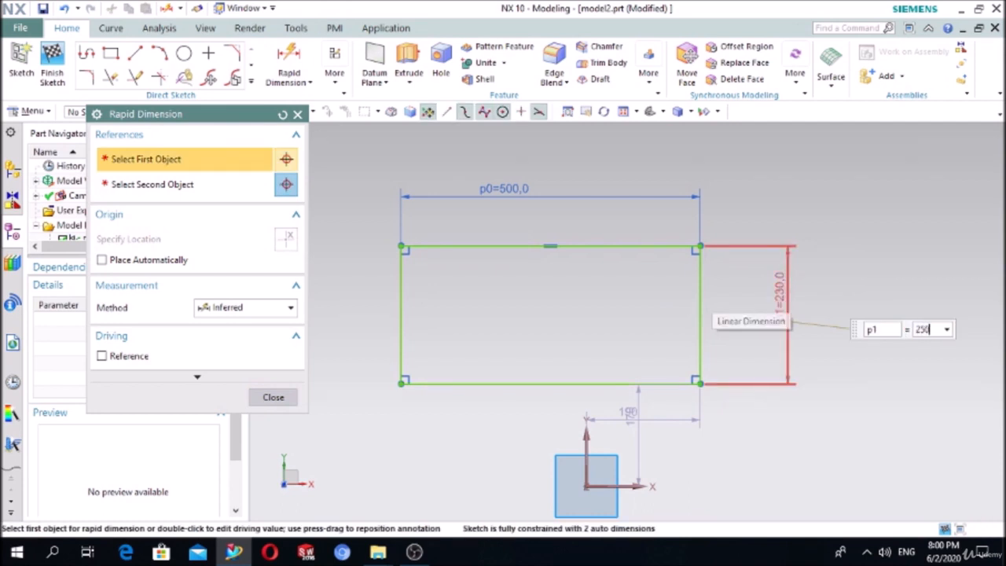
pyautogui.write('0')
pyautogui.press('Return')
pyautogui.click(286, 397)
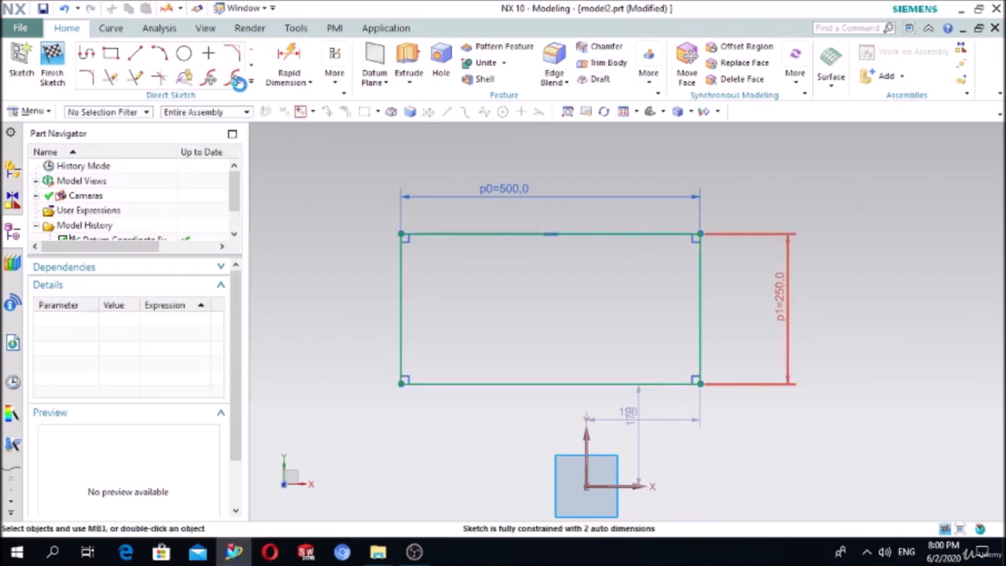
# - Place a Ø40 circle near the rectangle's top-left corner
pyautogui.click(184, 53)
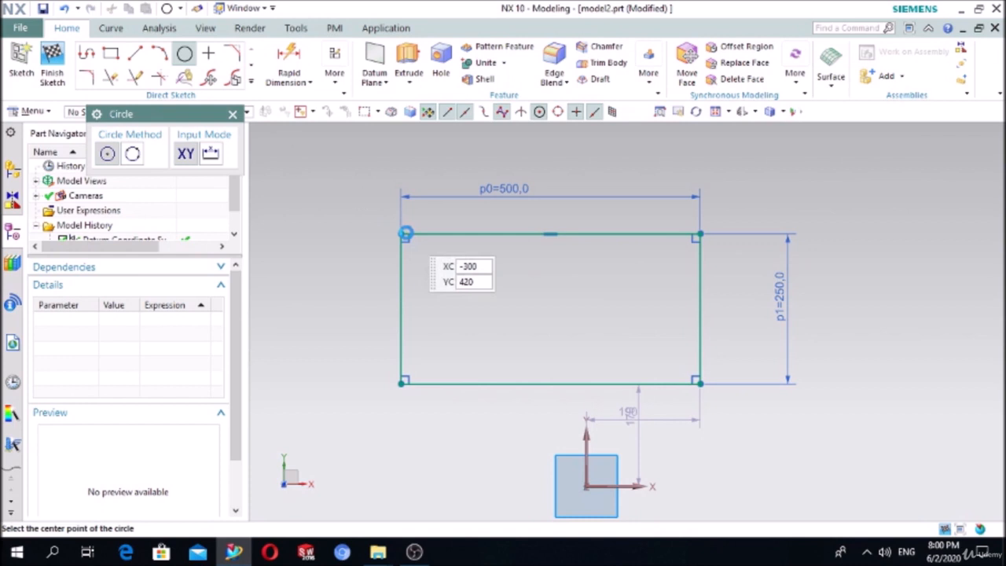
pyautogui.click(432, 262)
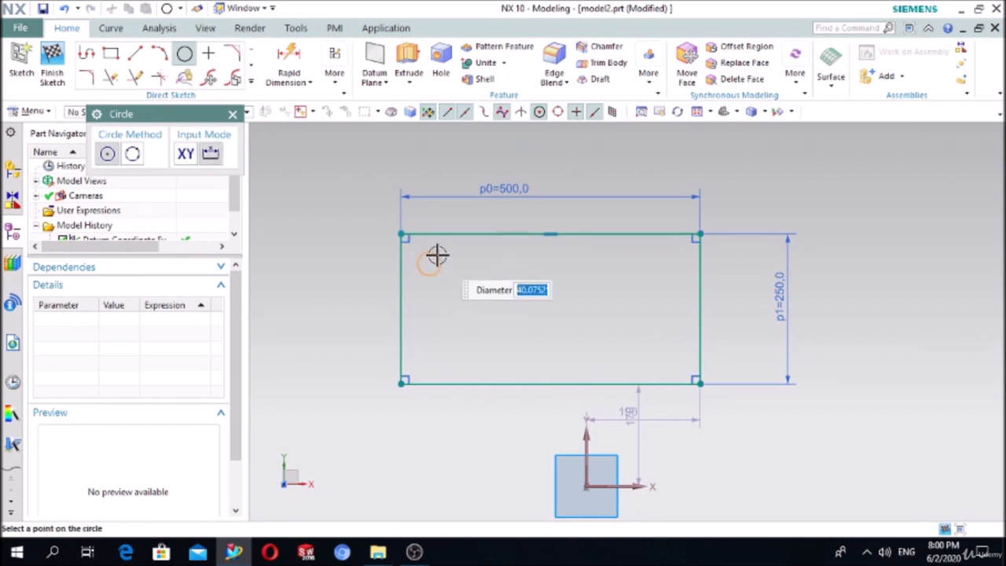
pyautogui.write('40')
pyautogui.press('Return')
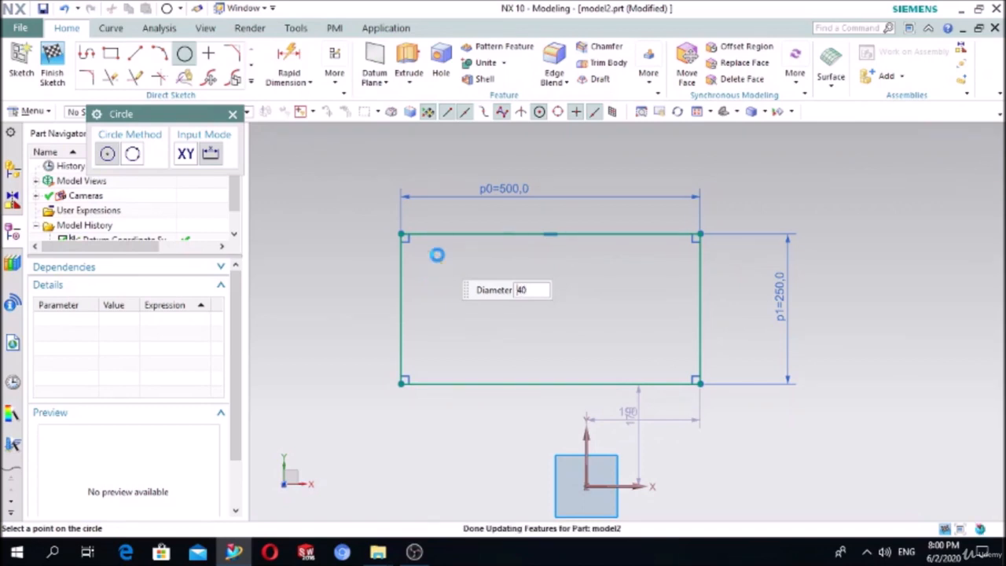
# - Dimension the circle's centre 50 below the rectangle's top edge
pyautogui.click(280, 69)
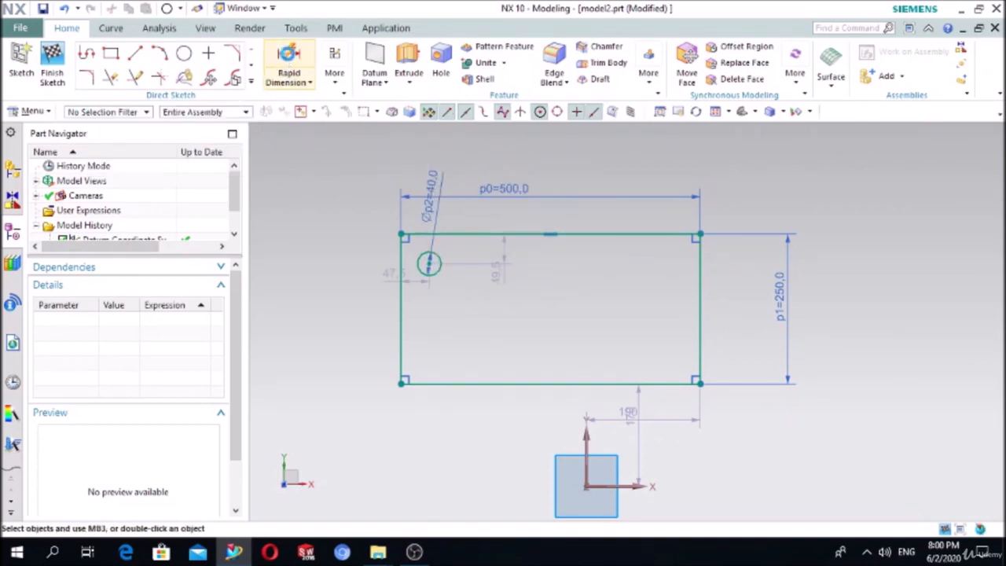
pyautogui.scroll(7, 454, 280)
pyautogui.scroll(-7, 601, 275)
pyautogui.scroll(3, 572, 242)
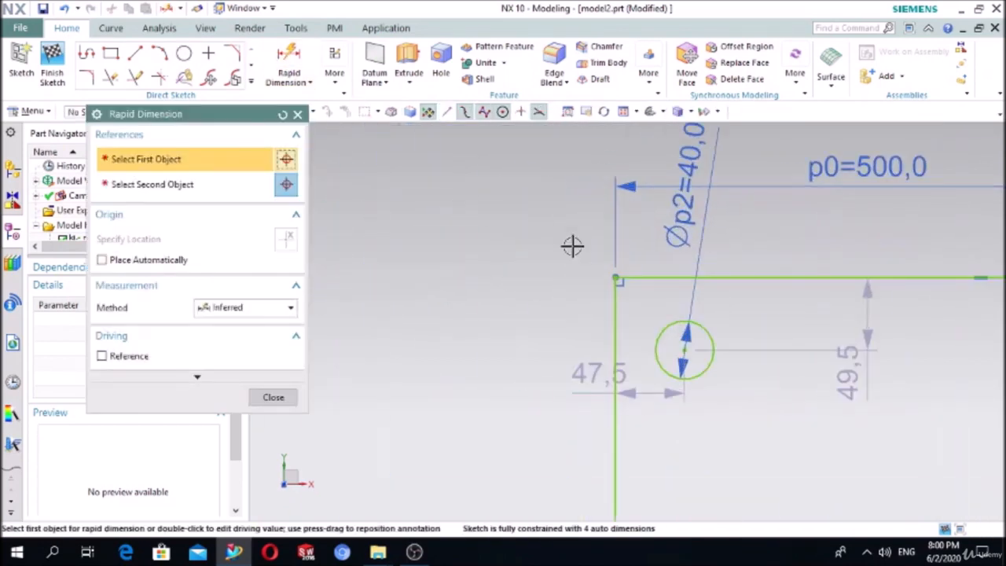
pyautogui.click(685, 348)
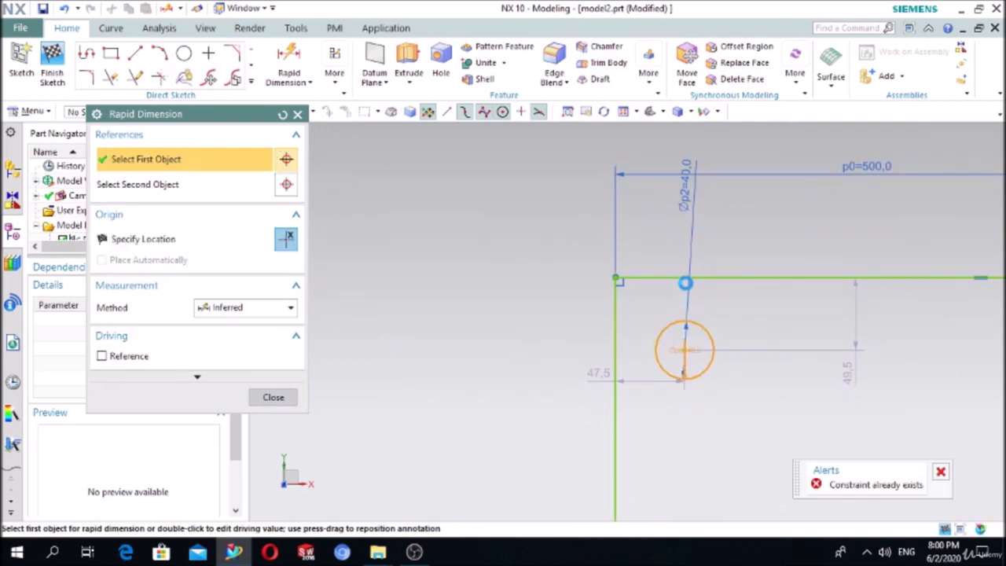
pyautogui.click(680, 276)
pyautogui.click(383, 307)
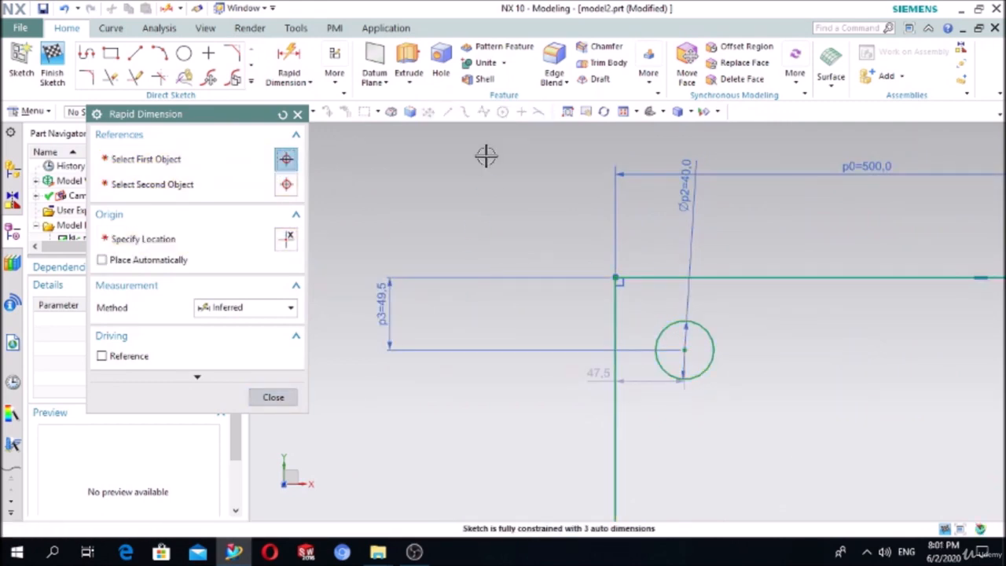
pyautogui.write('50')
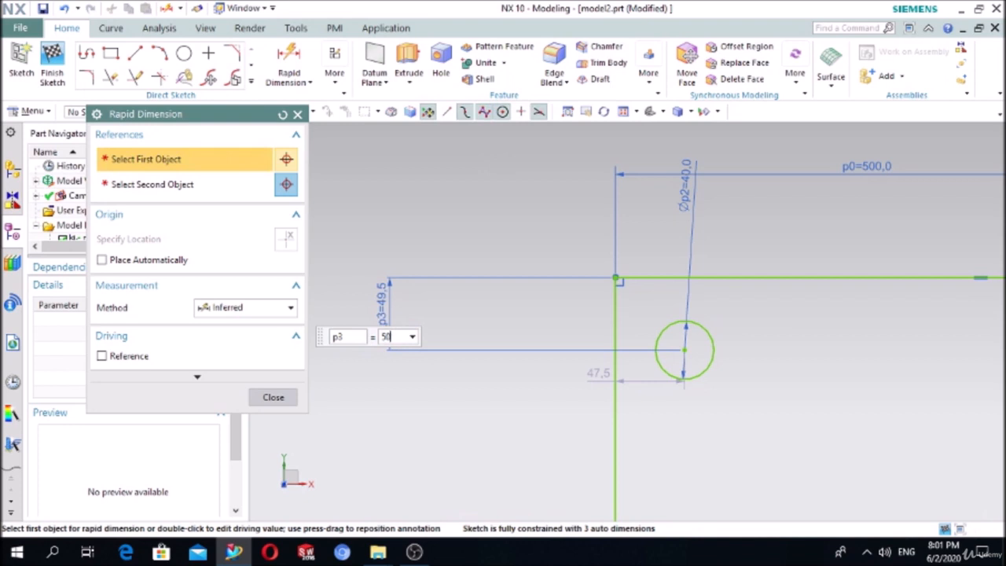
pyautogui.press('Return')
# - Dimension the circle's centre 50 in from the rectangle's left edge
pyautogui.click(636, 328)
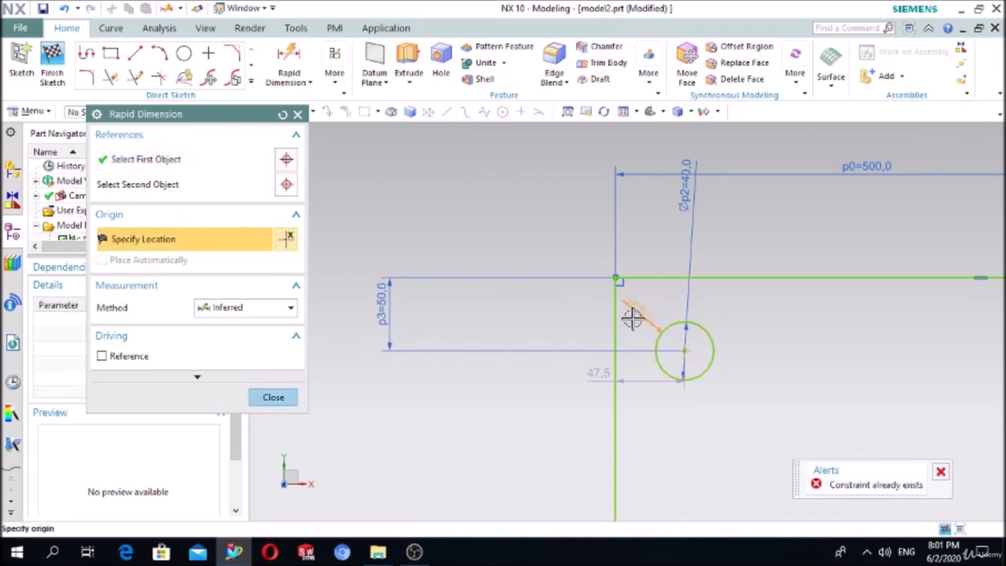
pyautogui.click(616, 359)
pyautogui.click(640, 242)
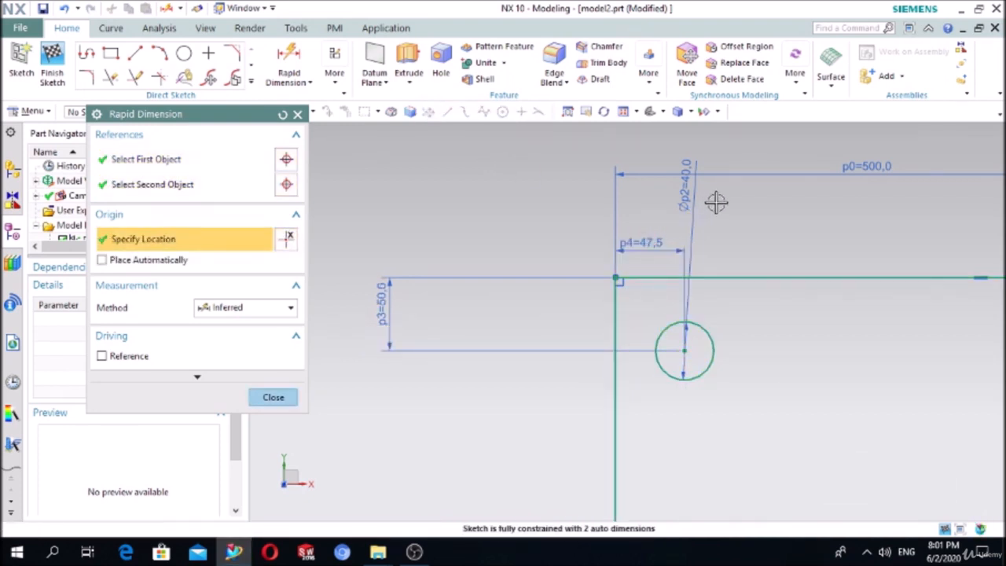
pyautogui.write('50')
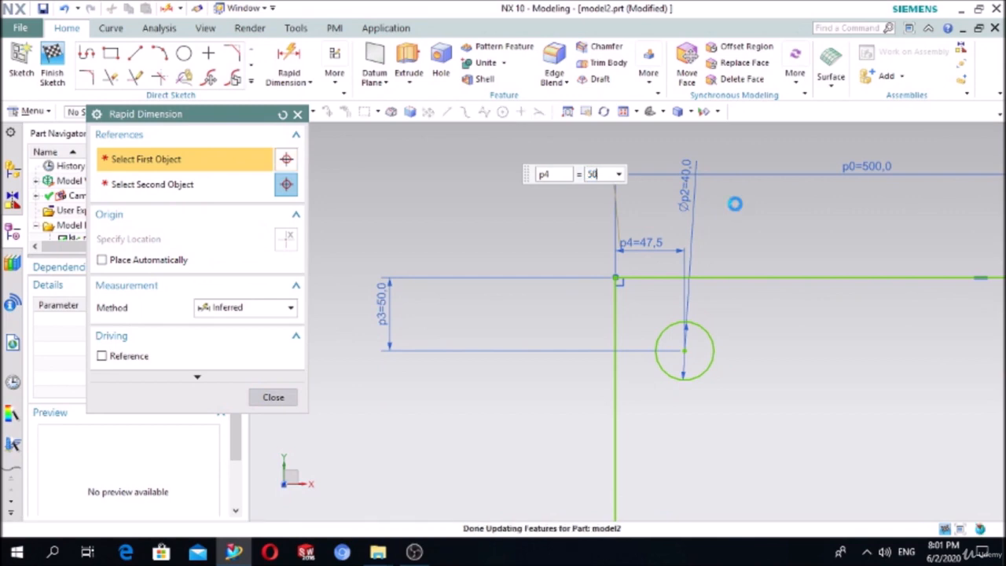
pyautogui.click(273, 396)
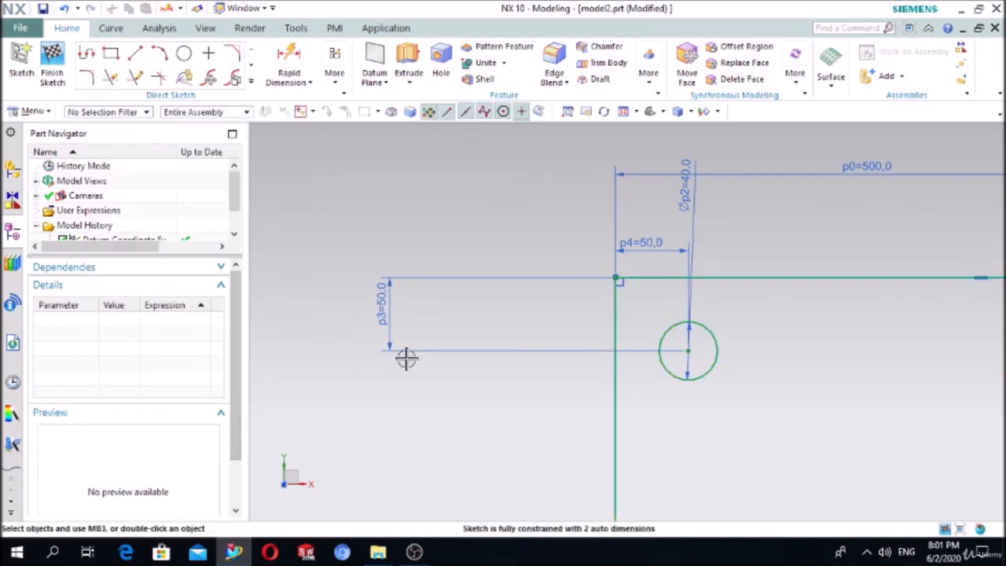
pyautogui.scroll(-5, 406, 359)
pyautogui.scroll(3, 505, 341)
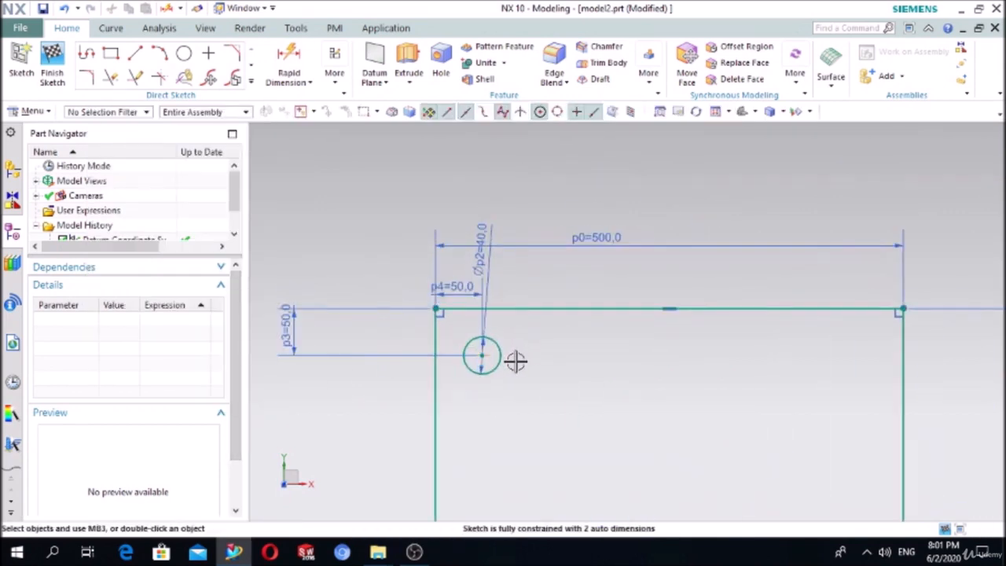
pyautogui.scroll(-1, 515, 360)
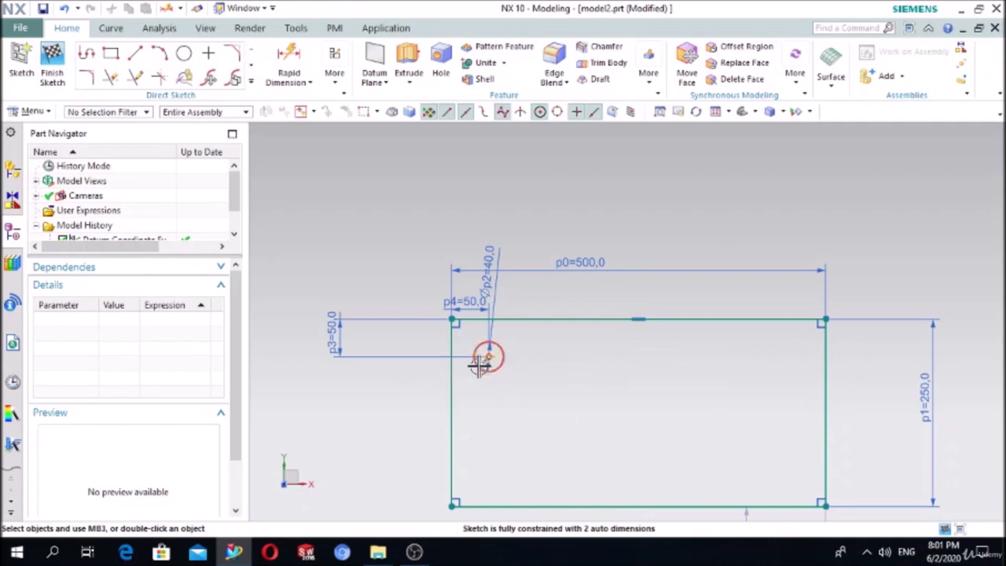
pyautogui.click(251, 82)
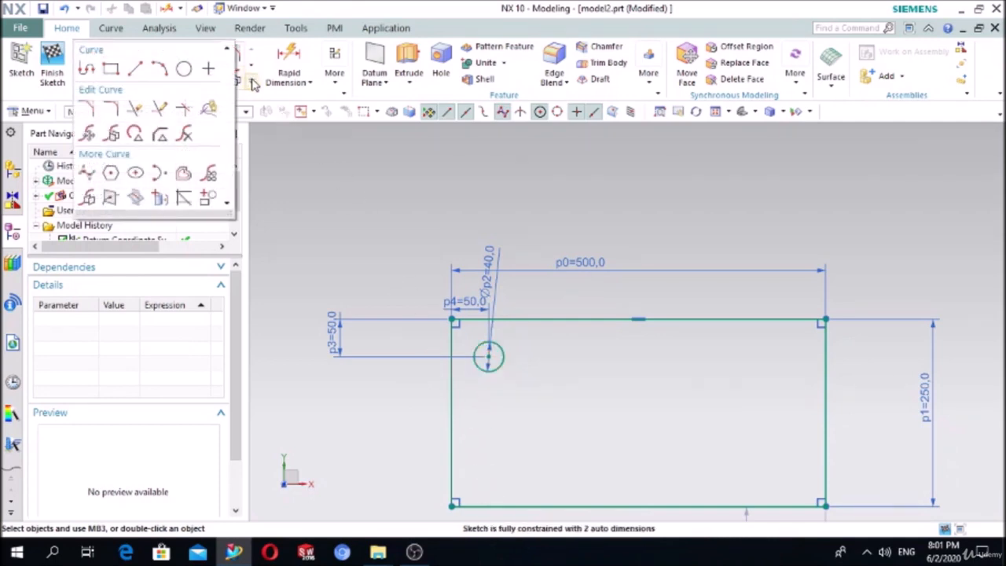
# - Start a Linear Pattern Curve of the circle with the rectangle's top edge as Direction 1
pyautogui.click(209, 173)
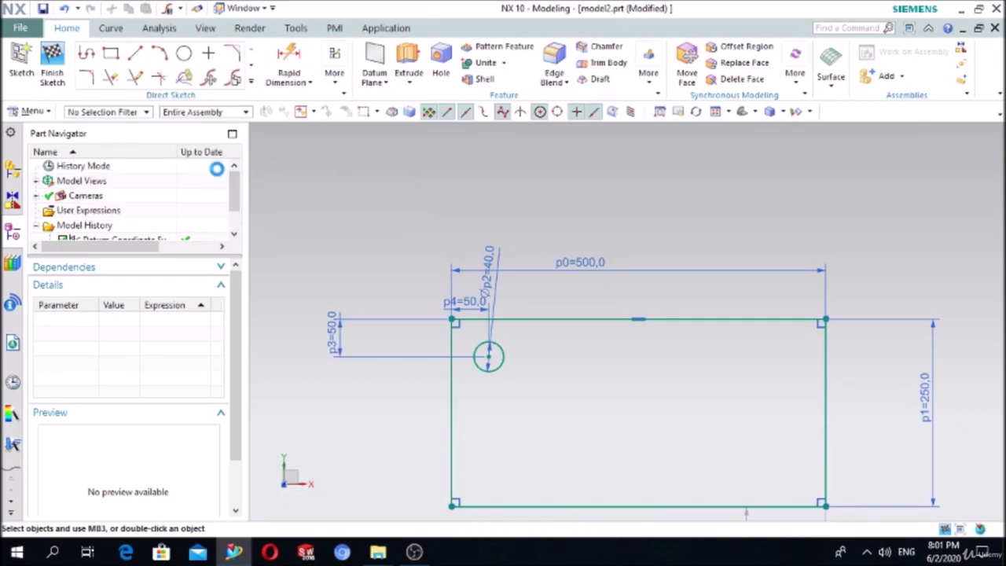
pyautogui.moveTo(184, 113); pyautogui.dragTo(208, 171)
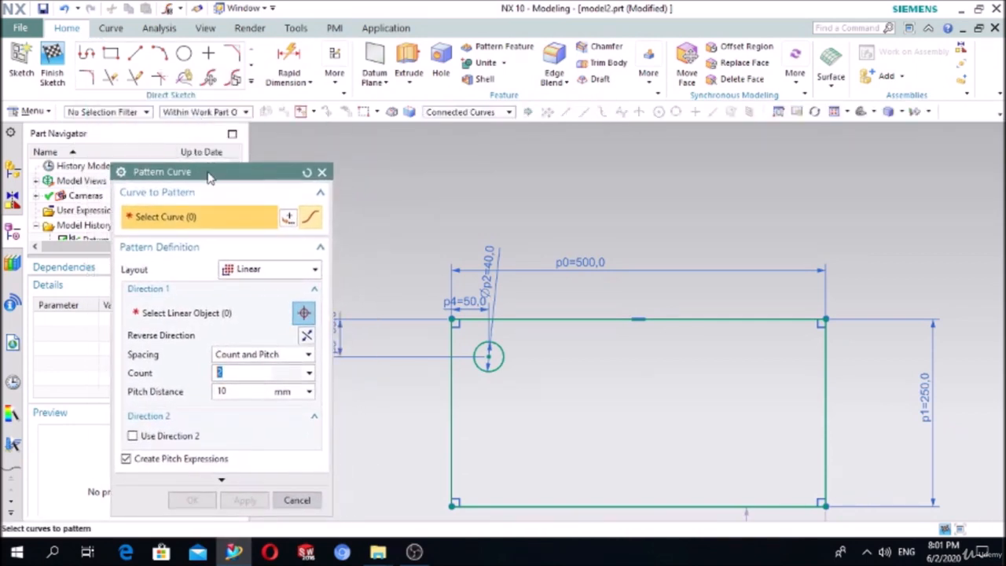
pyautogui.click(244, 269)
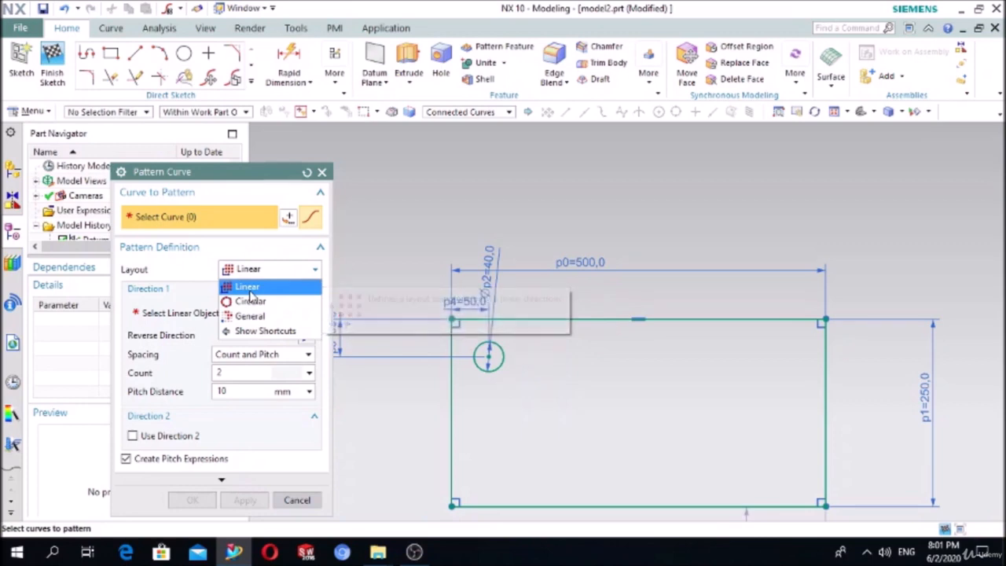
pyautogui.click(246, 287)
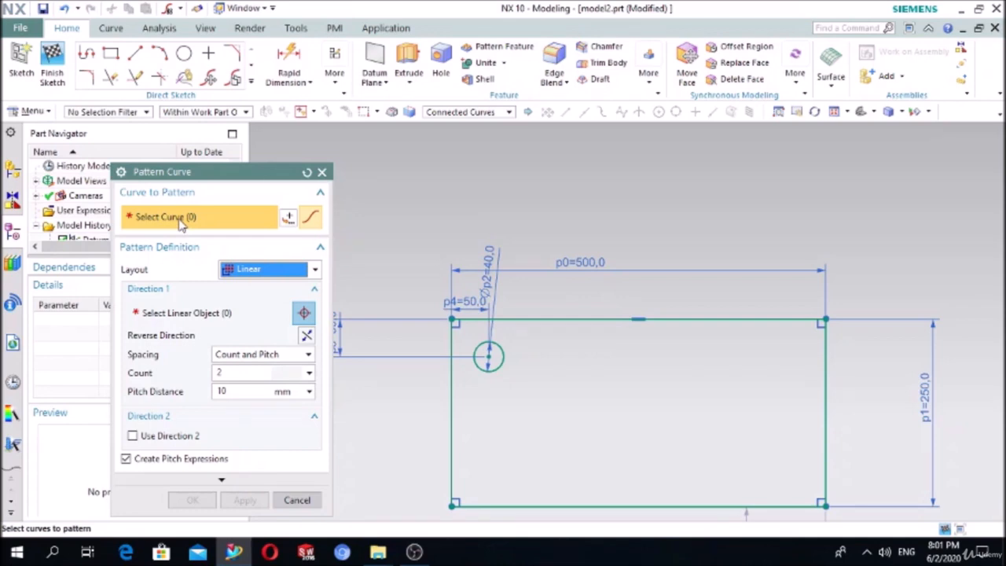
pyautogui.click(499, 351)
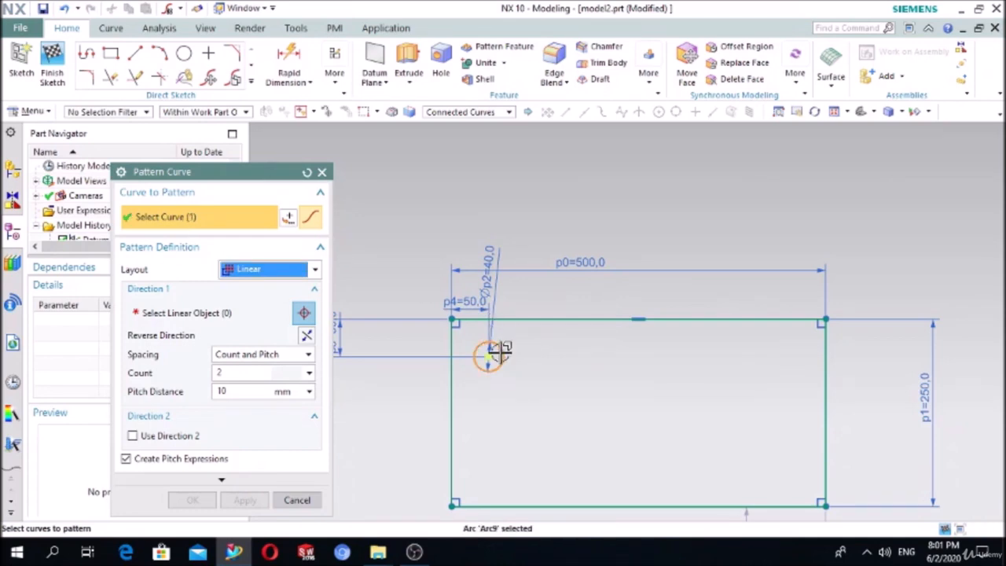
pyautogui.click(206, 314)
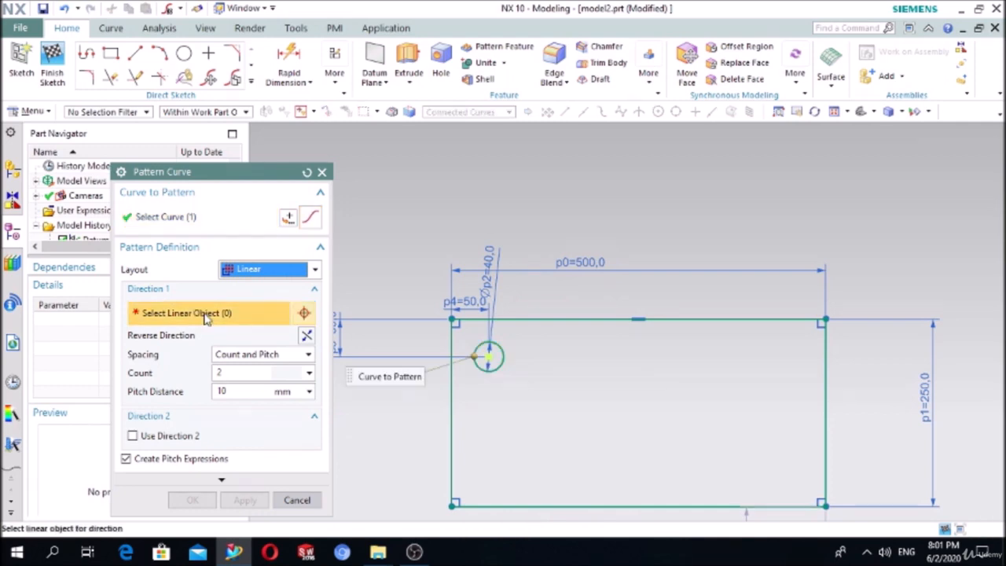
pyautogui.click(561, 316)
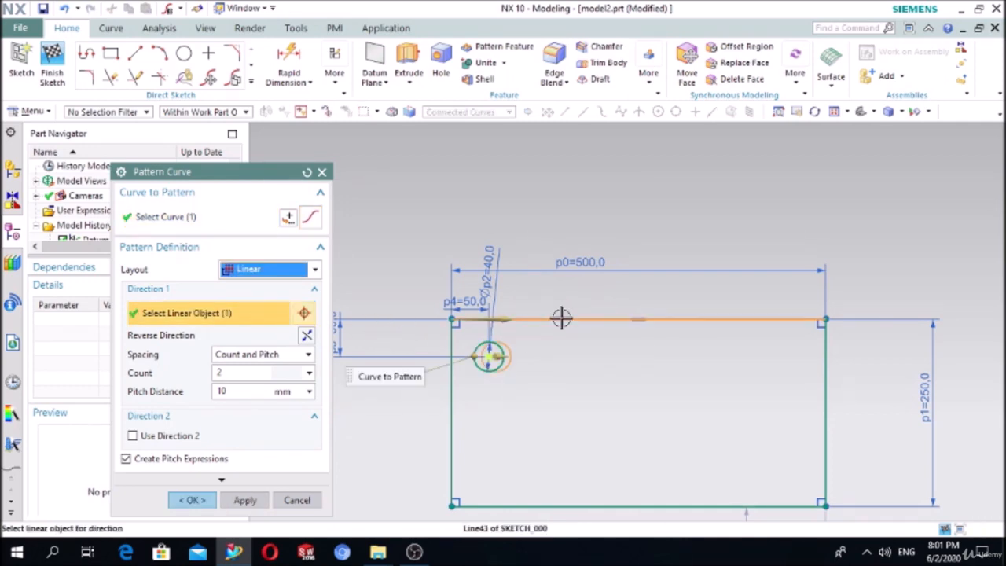
# - Set Count 5 and settle the pitch distance at 100 mm after trying 30 and 60
pyautogui.click(241, 373)
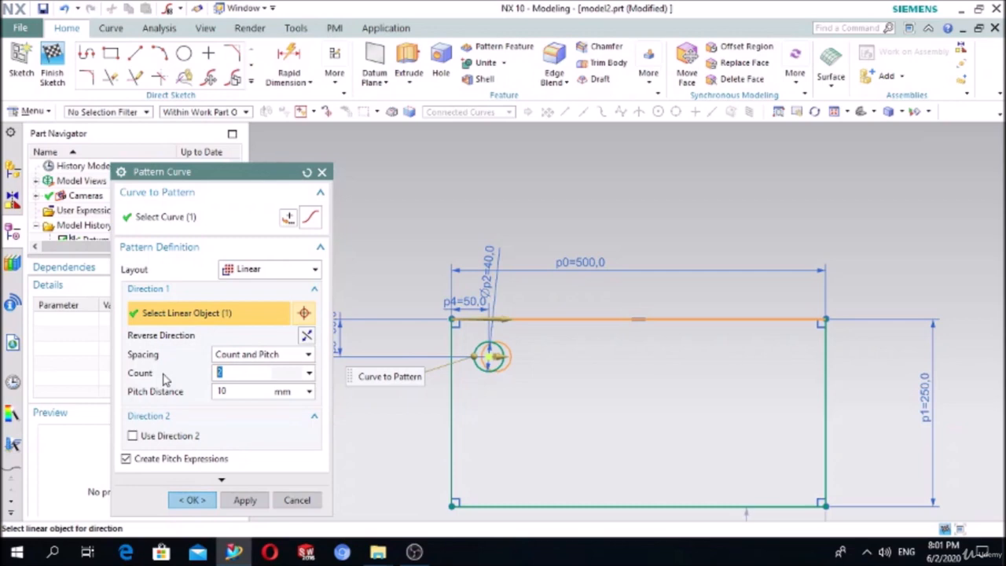
pyautogui.click(239, 395)
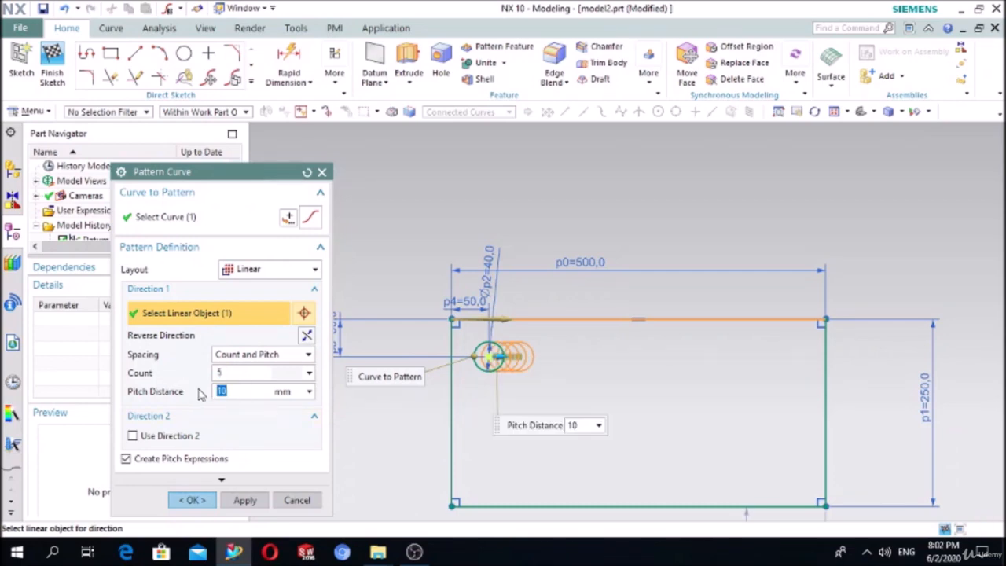
pyautogui.write('30')
pyautogui.press('Return')
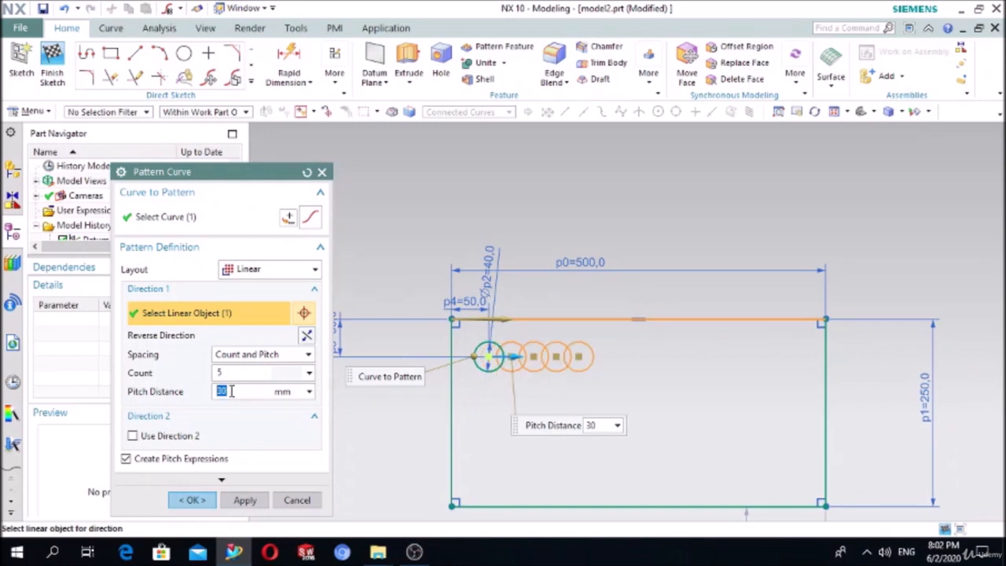
pyautogui.write('60')
pyautogui.press('Return')
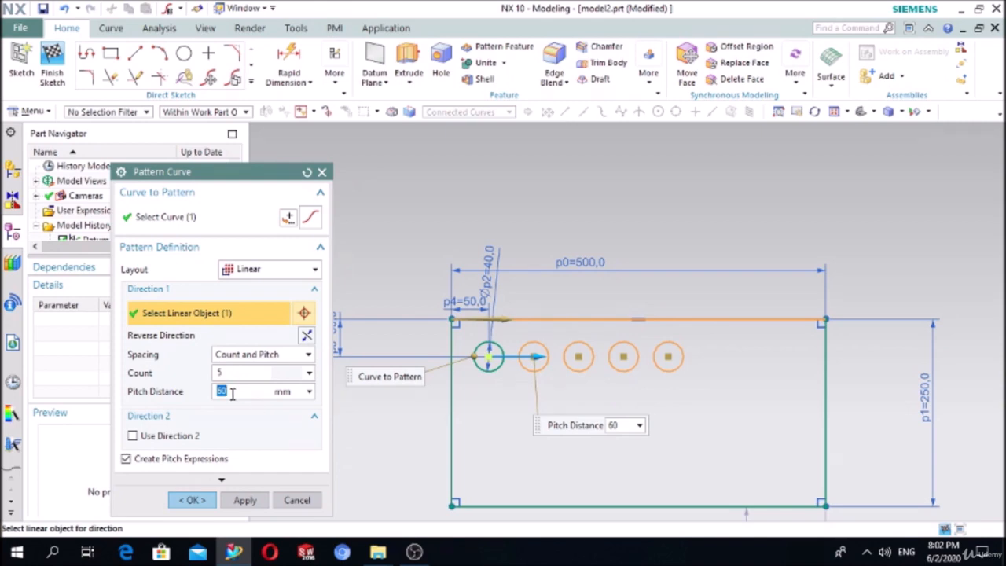
pyautogui.press('Return')
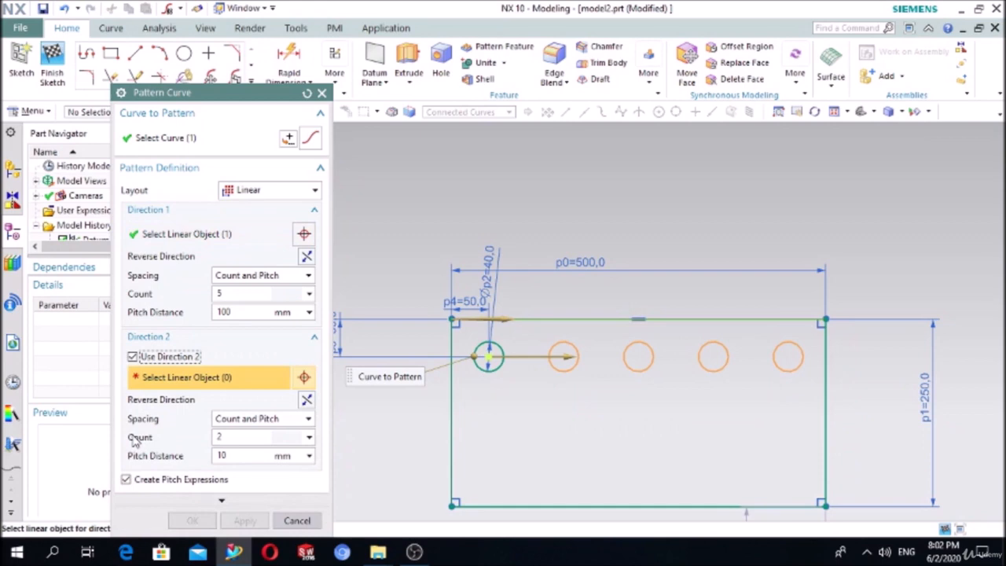
# - Enable Direction 2 along the rectangle's left edge at 80 mm pitch, flipped downward
pyautogui.click(132, 356)
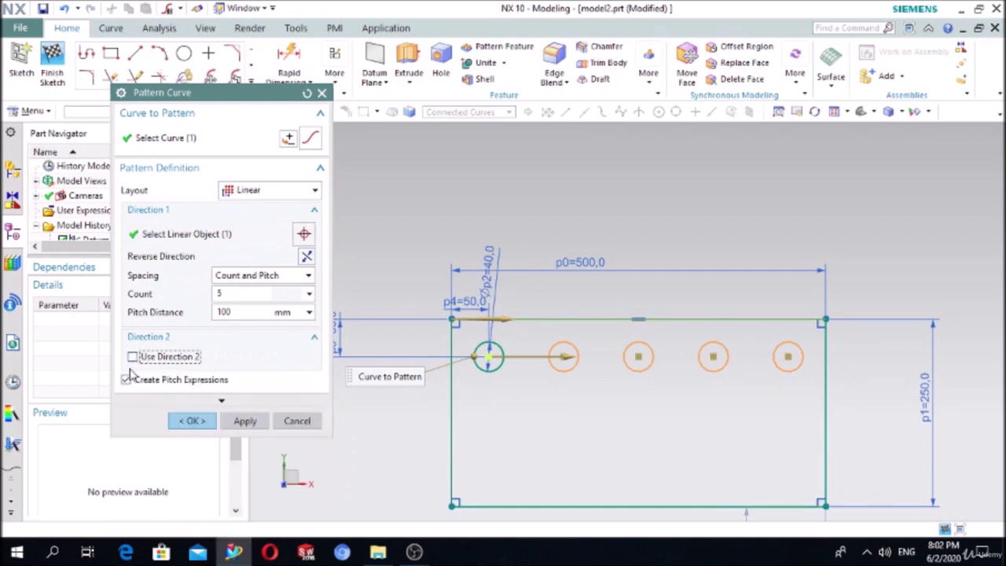
pyautogui.click(132, 356)
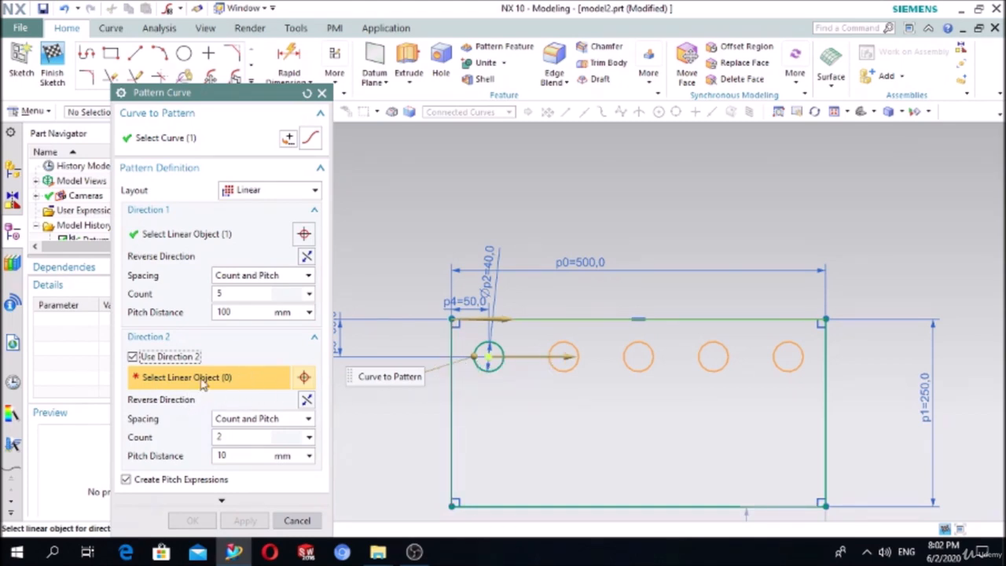
pyautogui.click(454, 416)
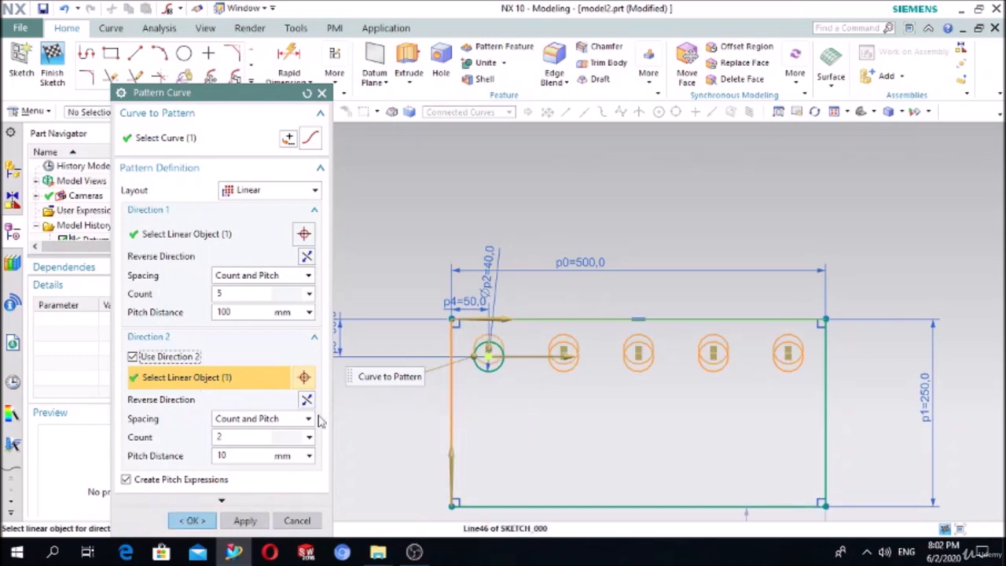
pyautogui.doubleClick(238, 438)
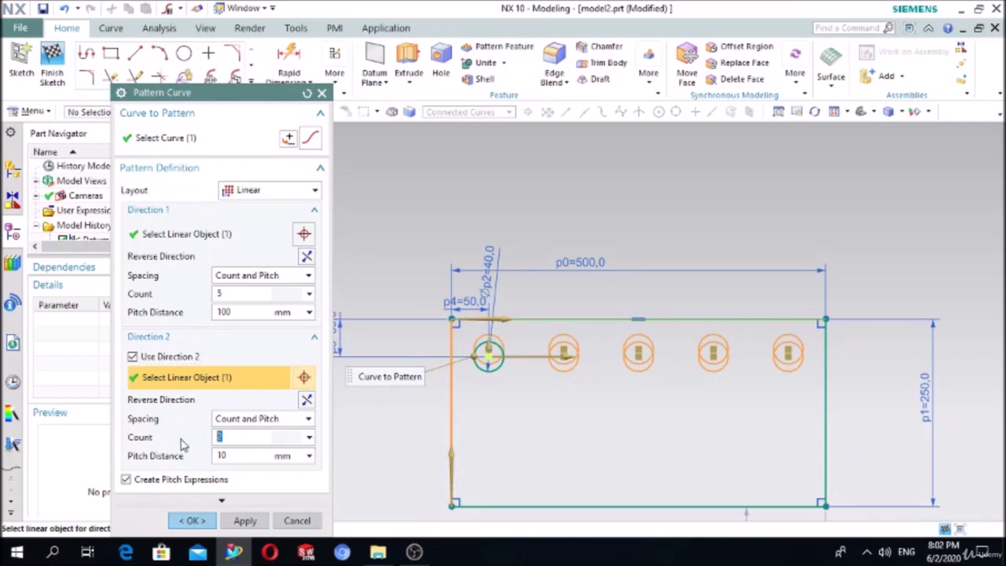
pyautogui.write('4')
pyautogui.press('Tab')
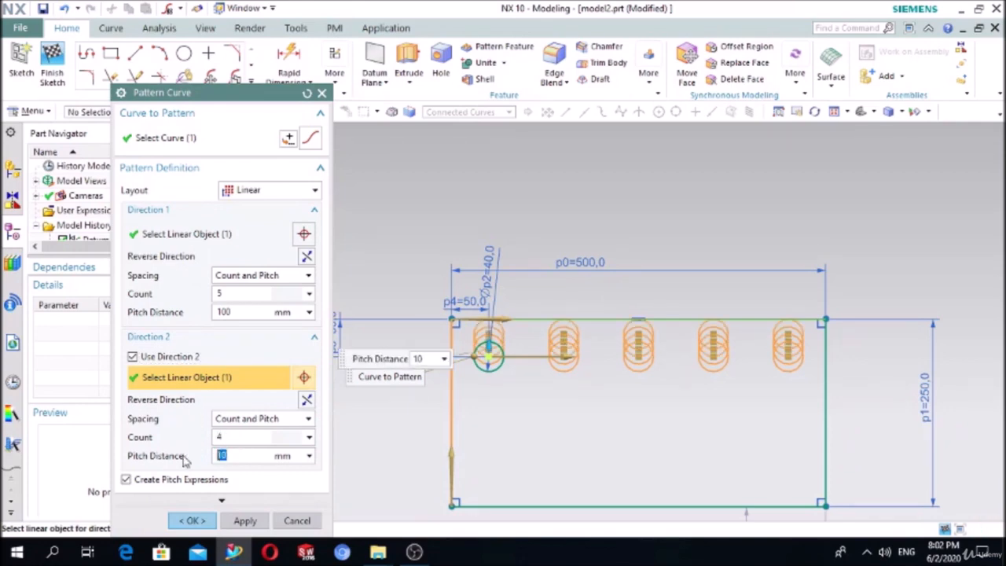
pyautogui.write('4')
pyautogui.write('8')
pyautogui.click(251, 438)
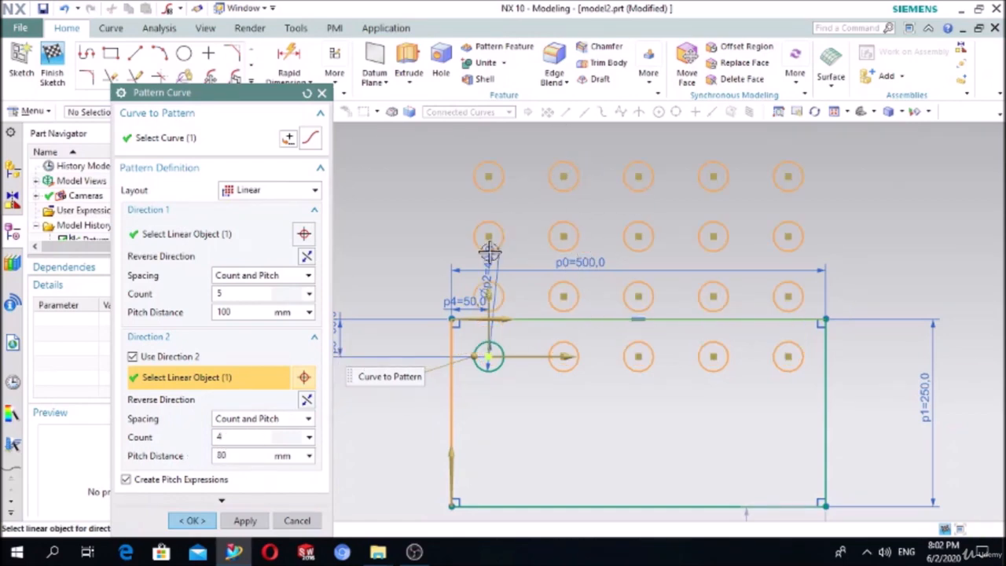
pyautogui.click(305, 402)
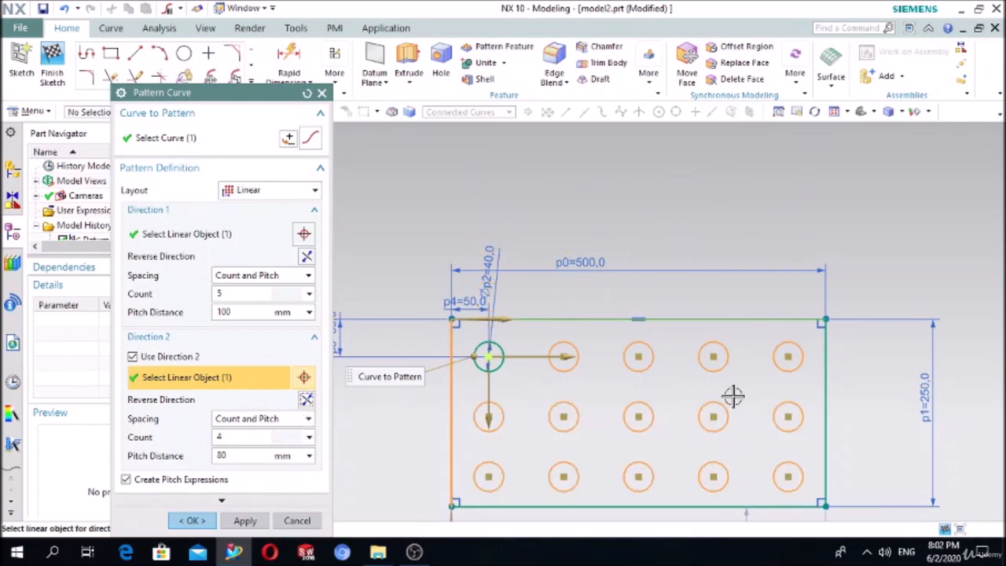
# - Change the Direction 2 count to 3 and create the 5×3 hole pattern
pyautogui.scroll(-4, 732, 397)
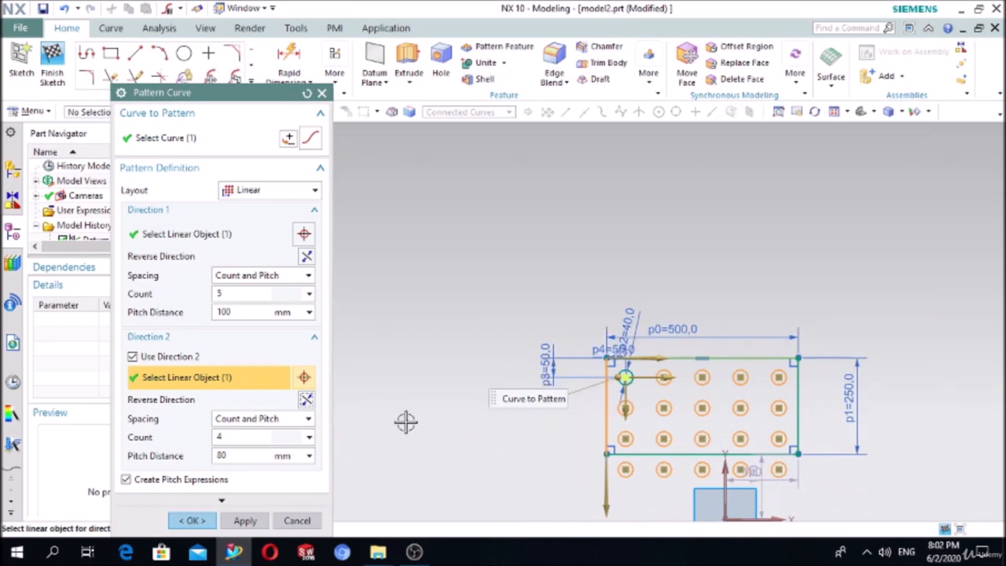
pyautogui.moveTo(241, 434); pyautogui.dragTo(210, 444)
pyautogui.write('3')
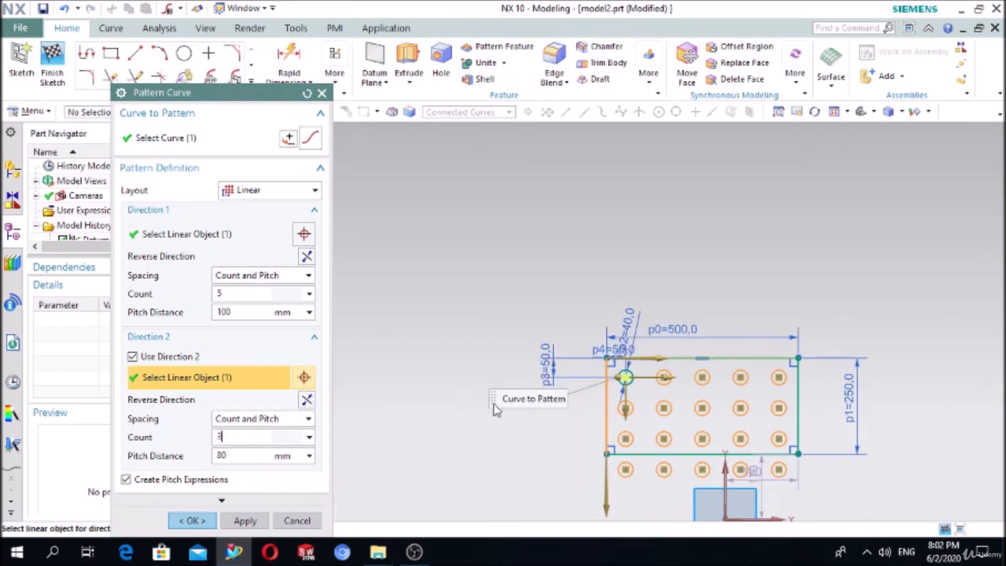
pyautogui.click(259, 454)
pyautogui.scroll(2, 674, 404)
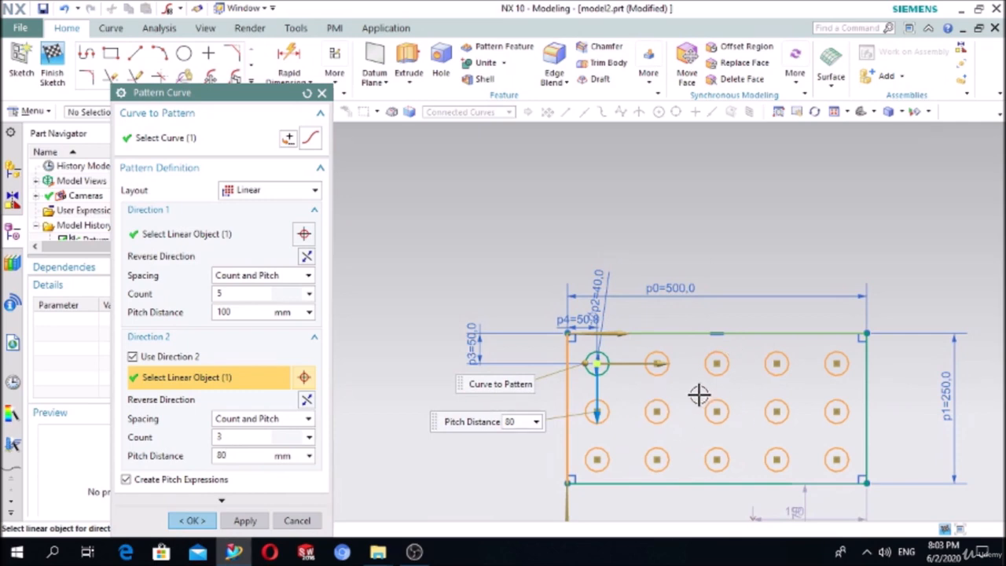
pyautogui.click(200, 522)
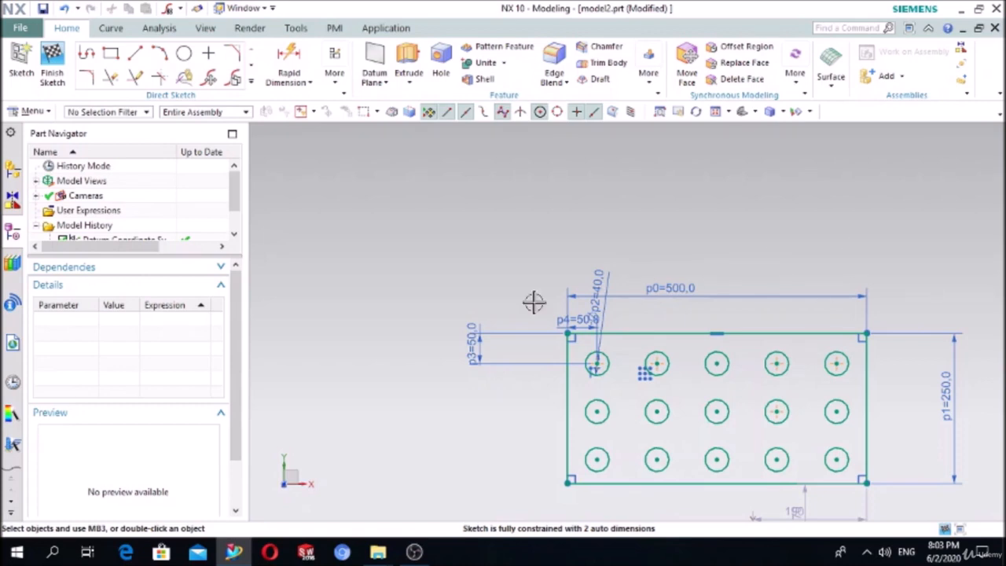
# - Window-select the rectangle, its 15 circles and dimensions, and delete them
pyautogui.moveTo(533, 300); pyautogui.dragTo(903, 503)
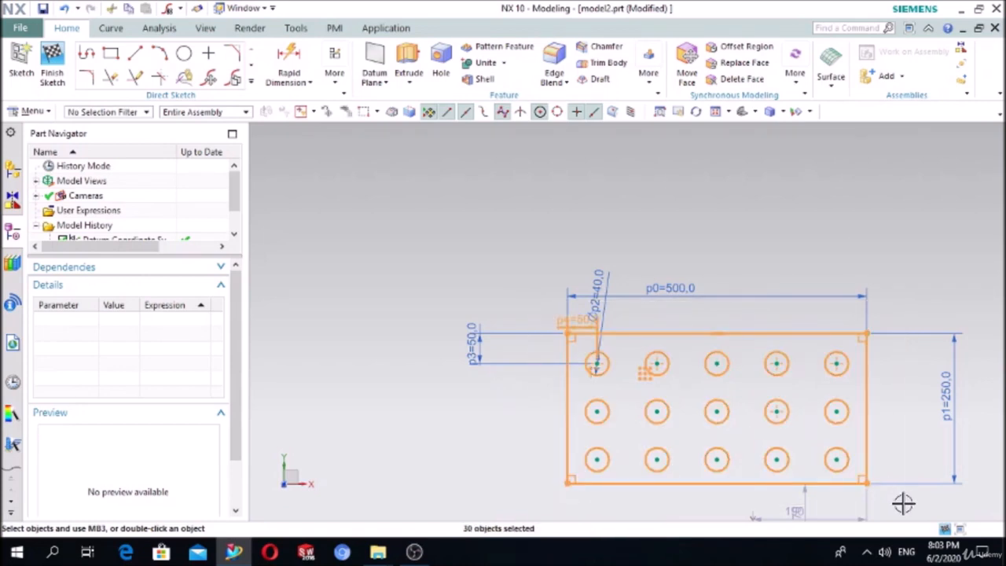
pyautogui.press('Delete')
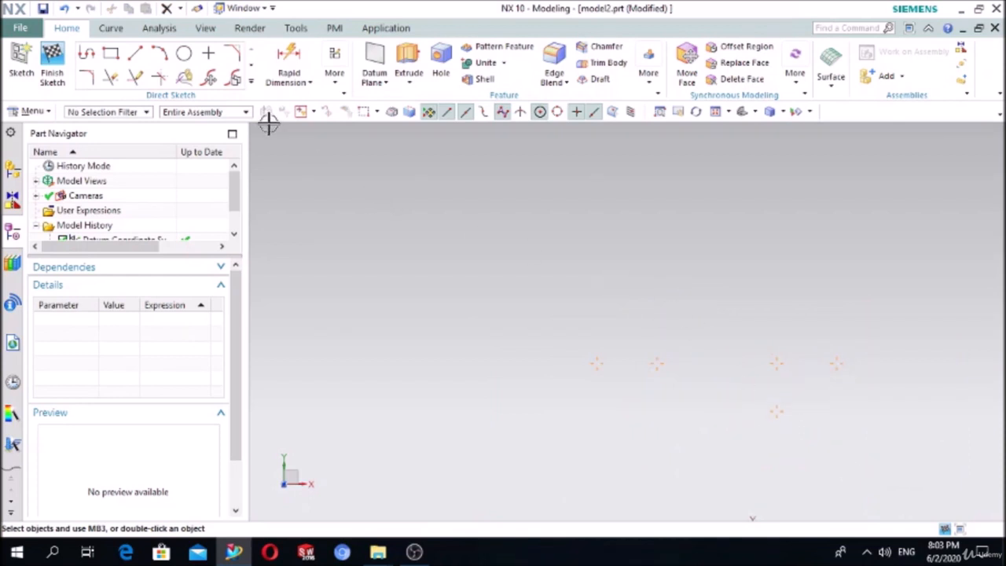
# - Draw a circle and dimension its diameter to 660
pyautogui.click(184, 53)
pyautogui.click(393, 284)
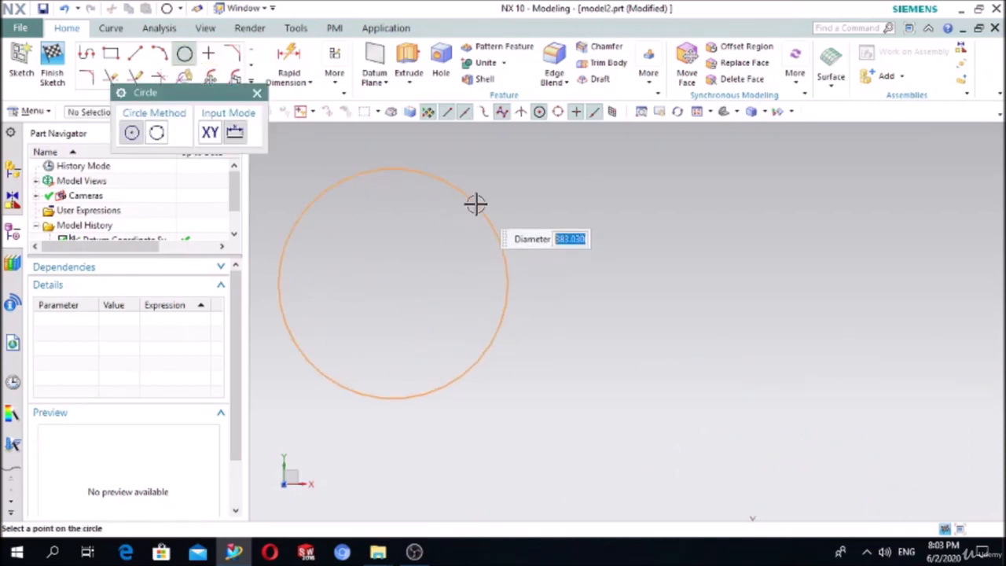
pyautogui.scroll(-2, 506, 204)
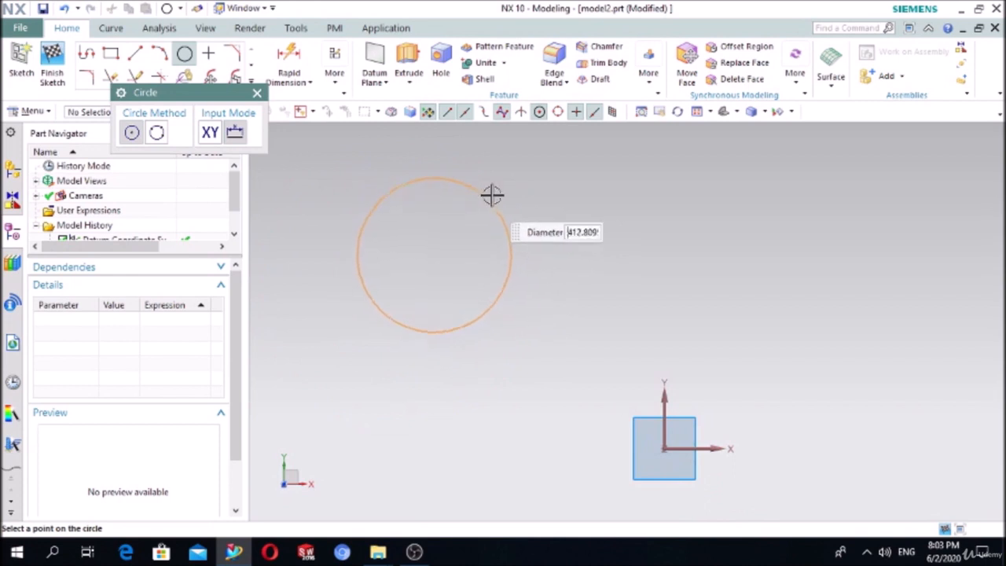
pyautogui.click(516, 178)
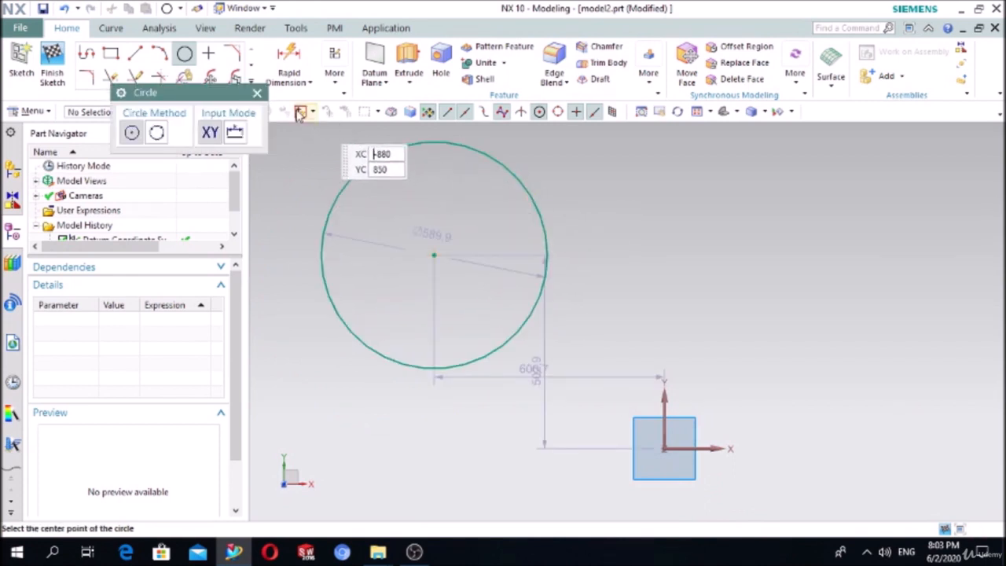
pyautogui.click(257, 93)
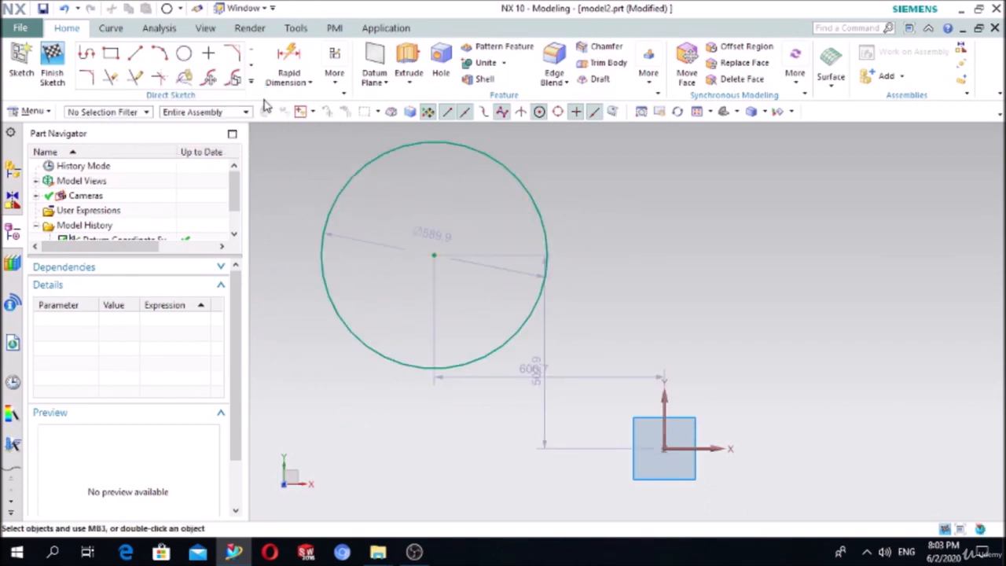
pyautogui.click(281, 61)
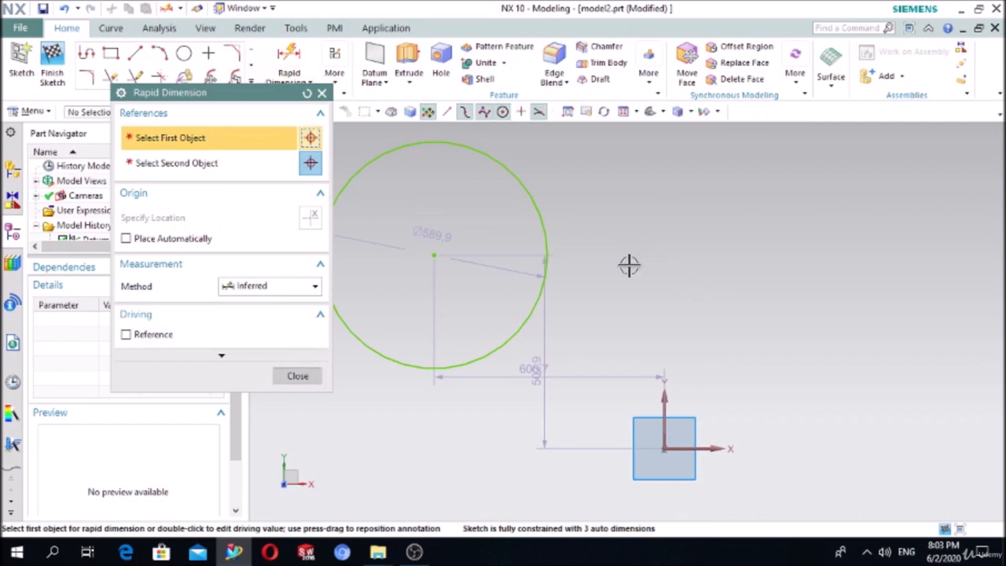
pyautogui.click(548, 233)
pyautogui.click(856, 220)
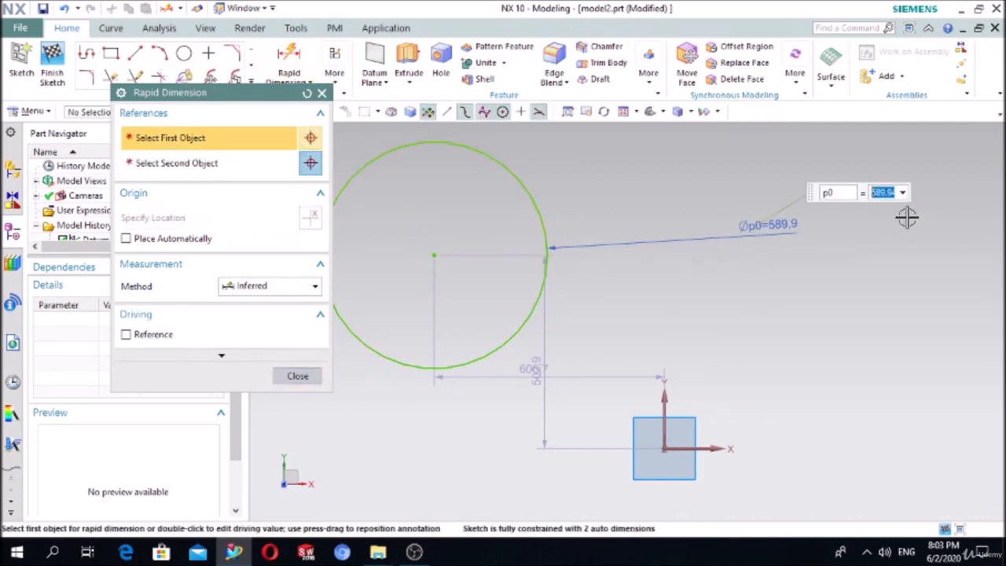
pyautogui.write('660')
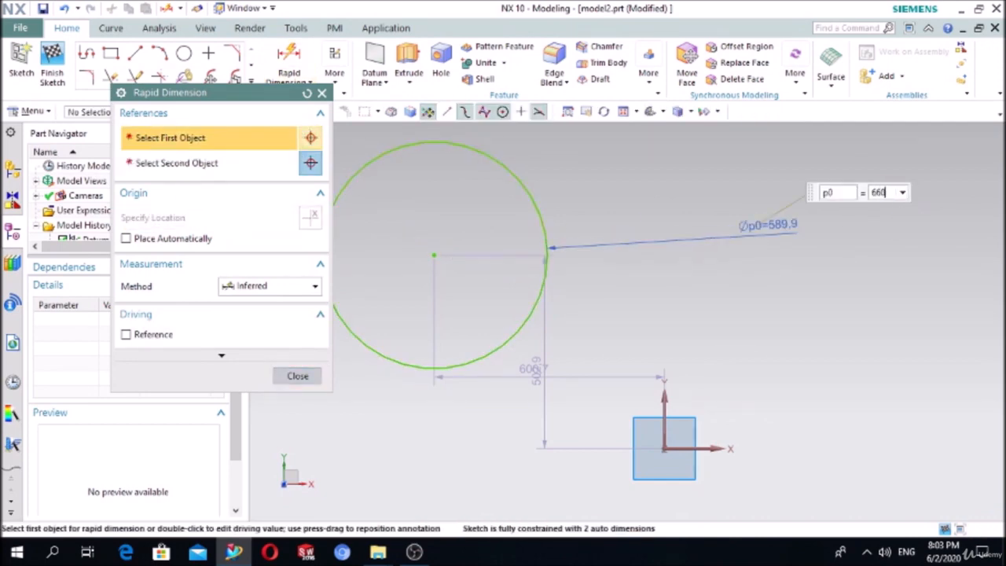
pyautogui.press('Return')
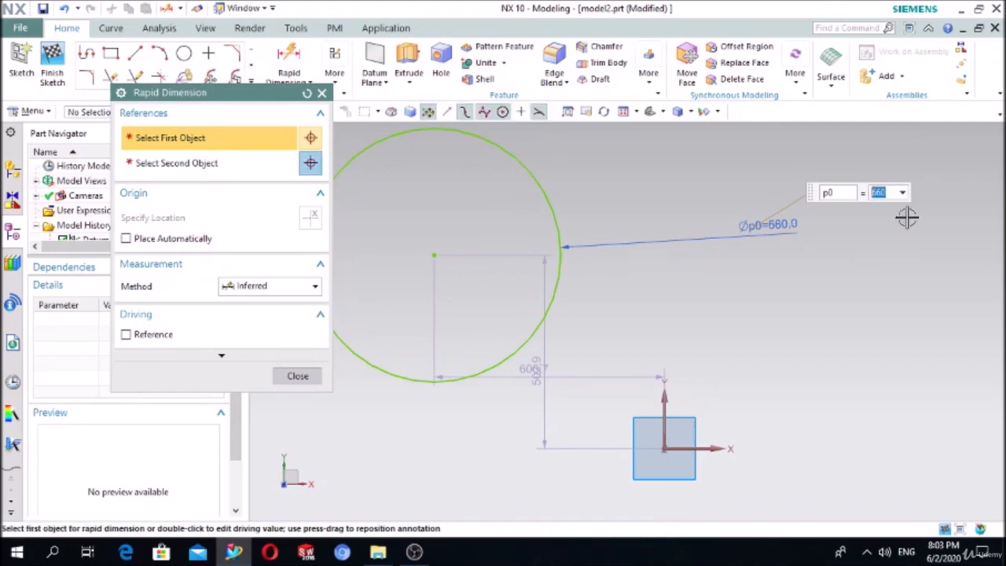
pyautogui.click(322, 94)
# - Add a Ø100 circle near the top inside the large circle
pyautogui.click(184, 53)
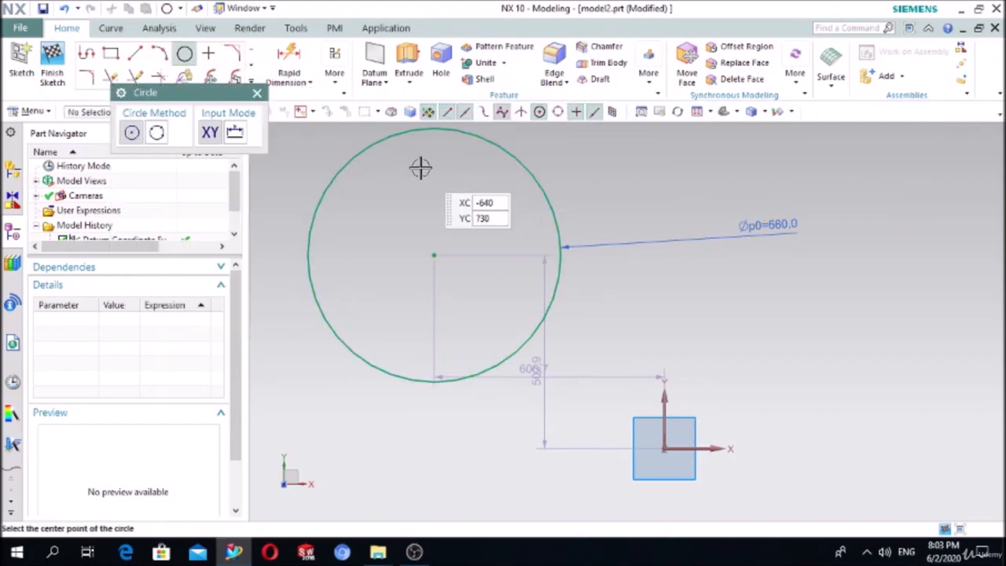
pyautogui.click(431, 168)
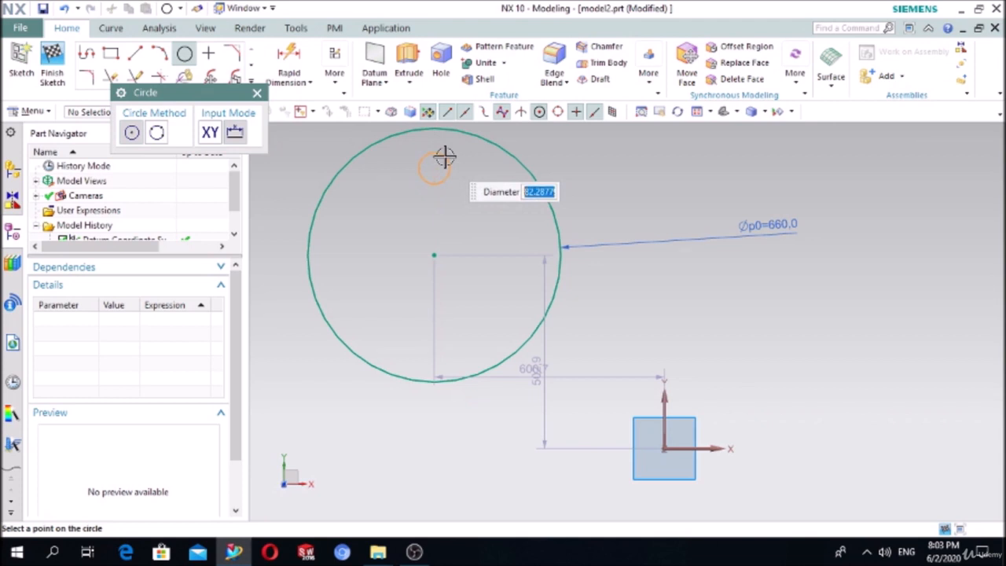
pyautogui.write('100')
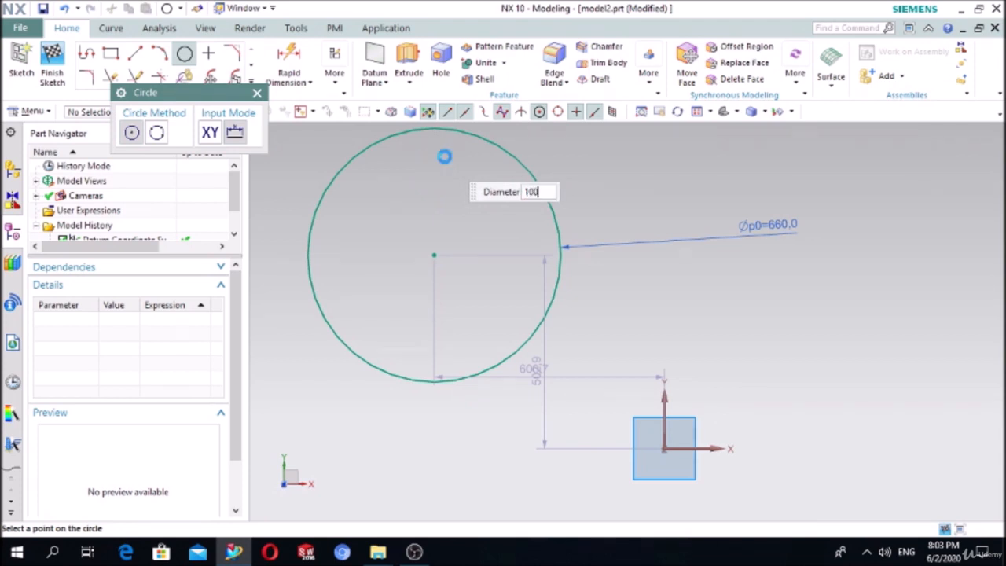
pyautogui.press('Return')
pyautogui.press('Escape')
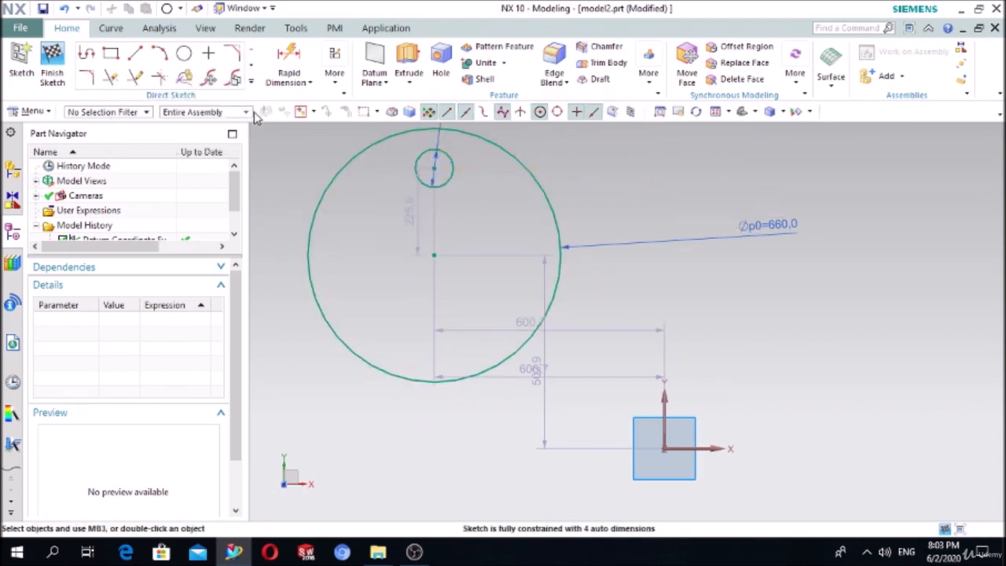
pyautogui.click(251, 81)
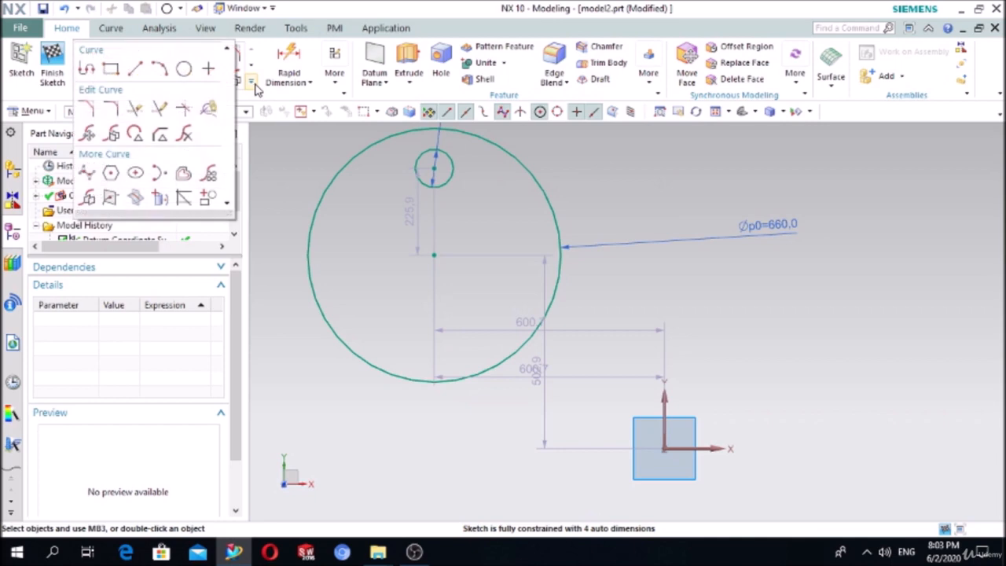
# - Start a Circular Pattern Curve of the Ø100 circle about the Ø660 circle's centre
pyautogui.click(210, 174)
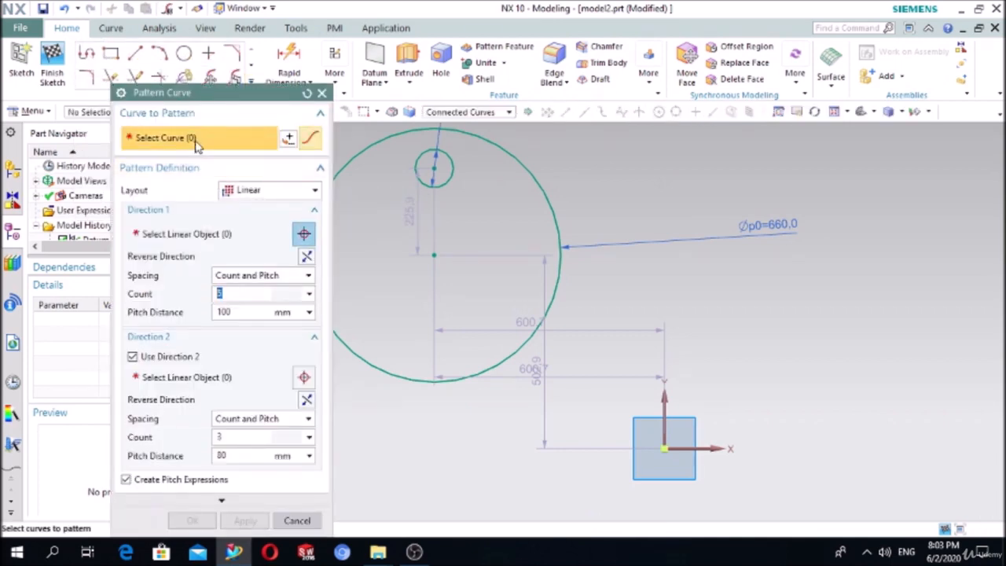
pyautogui.click(253, 192)
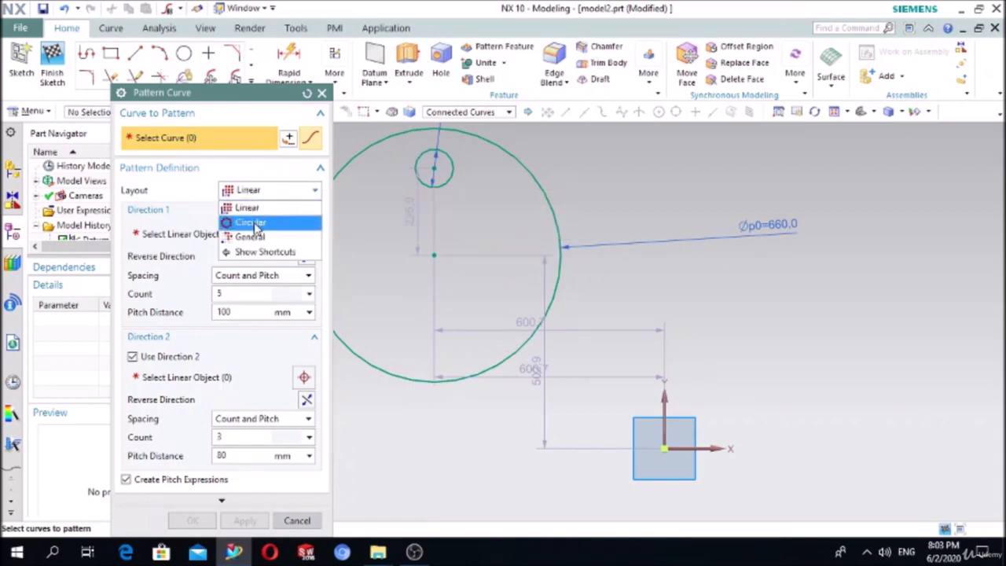
pyautogui.click(251, 224)
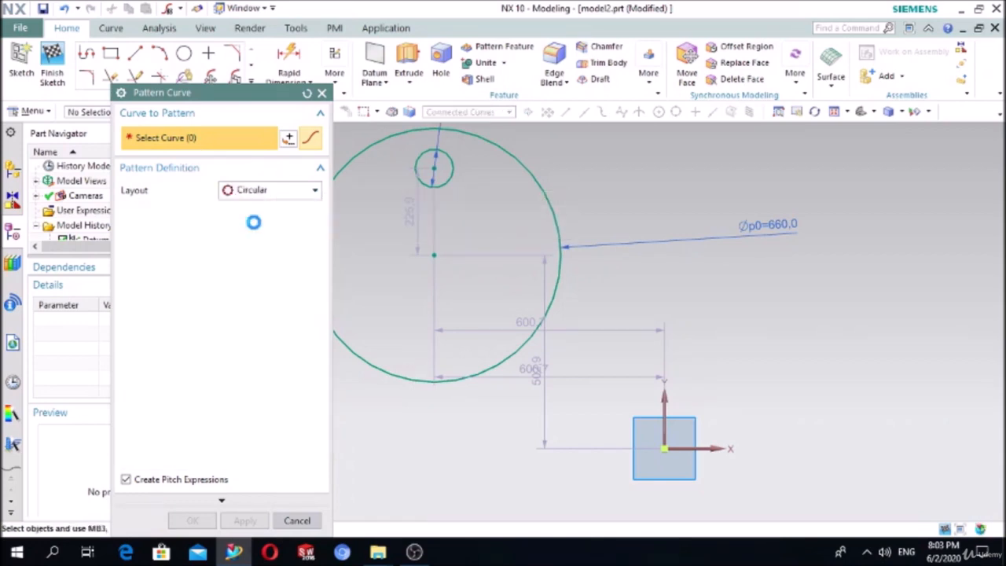
pyautogui.click(416, 160)
pyautogui.click(187, 236)
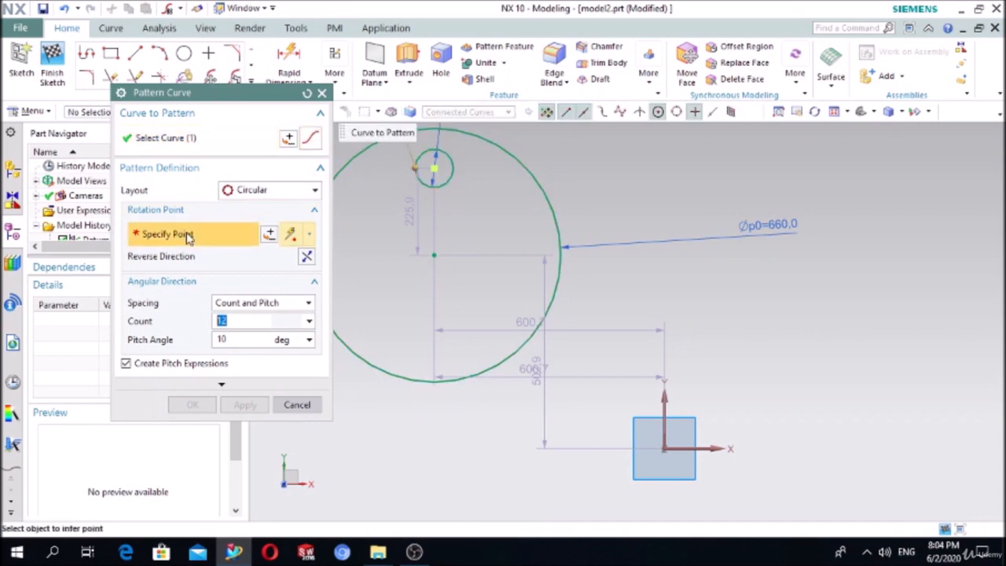
pyautogui.click(435, 253)
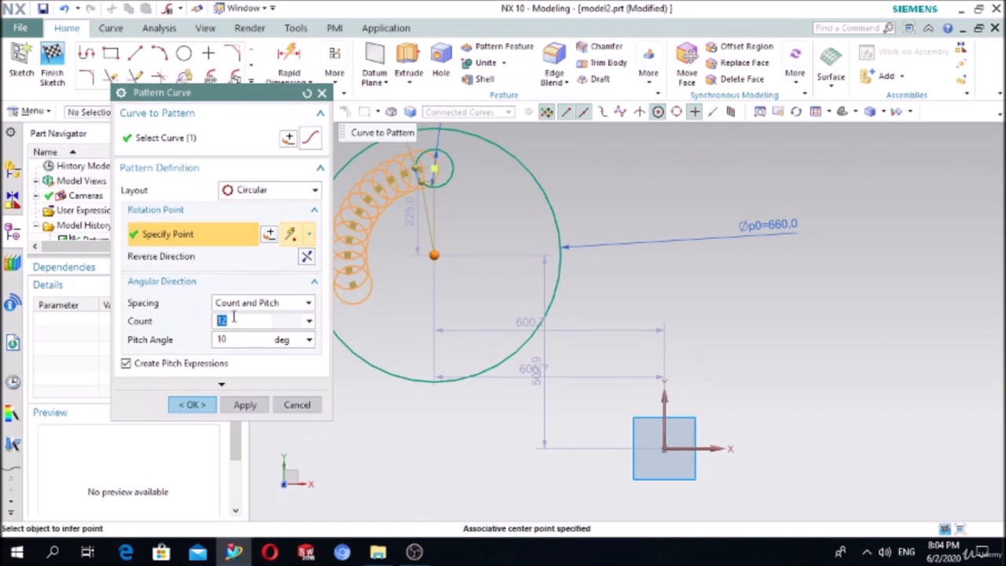
# - Set Count 6 and Pitch Angle 60°, then create the circular pattern
pyautogui.write('6')
pyautogui.click(227, 338)
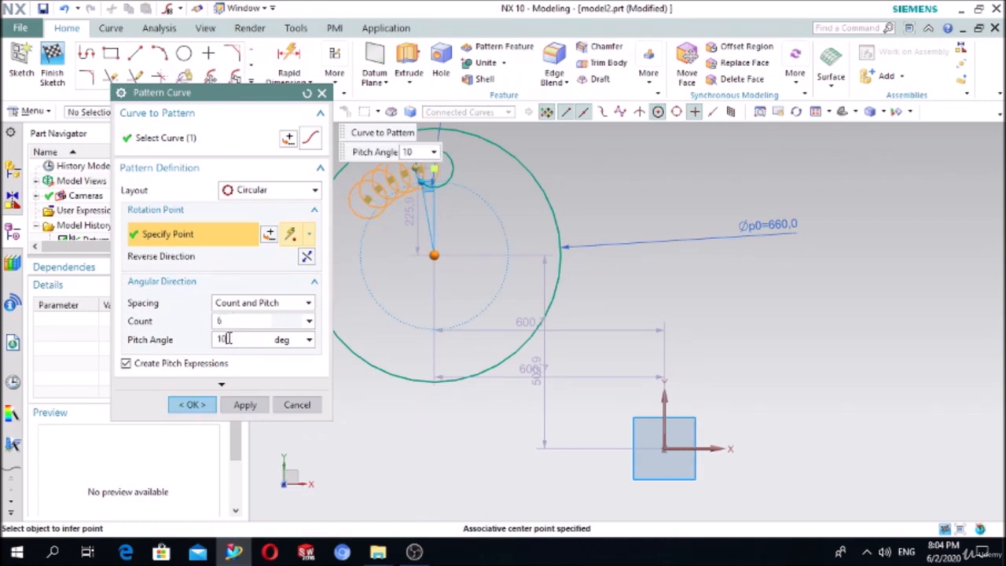
pyautogui.moveTo(230, 338); pyautogui.dragTo(202, 343)
pyautogui.write('60')
pyautogui.click(236, 321)
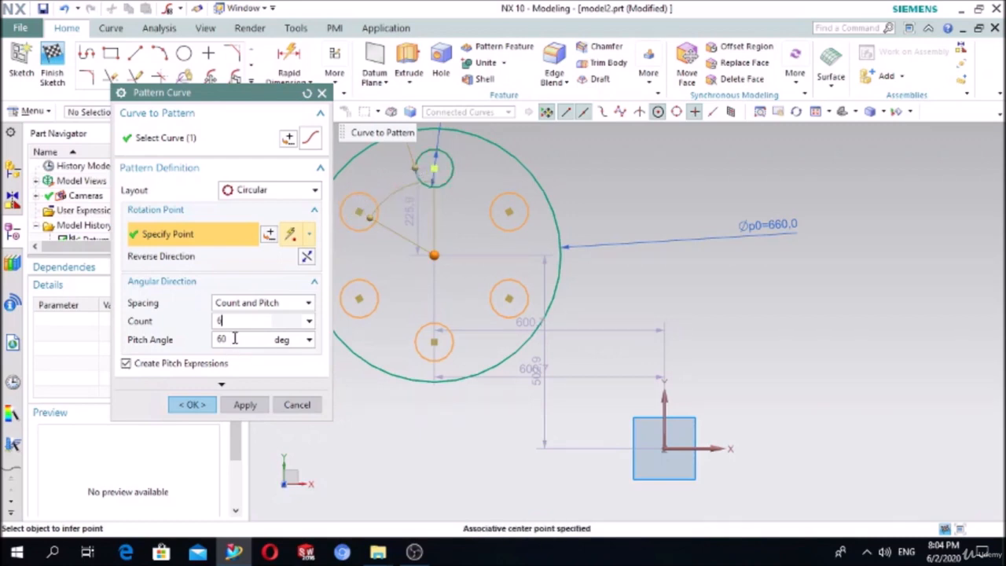
pyautogui.click(191, 404)
pyautogui.scroll(-3, 518, 344)
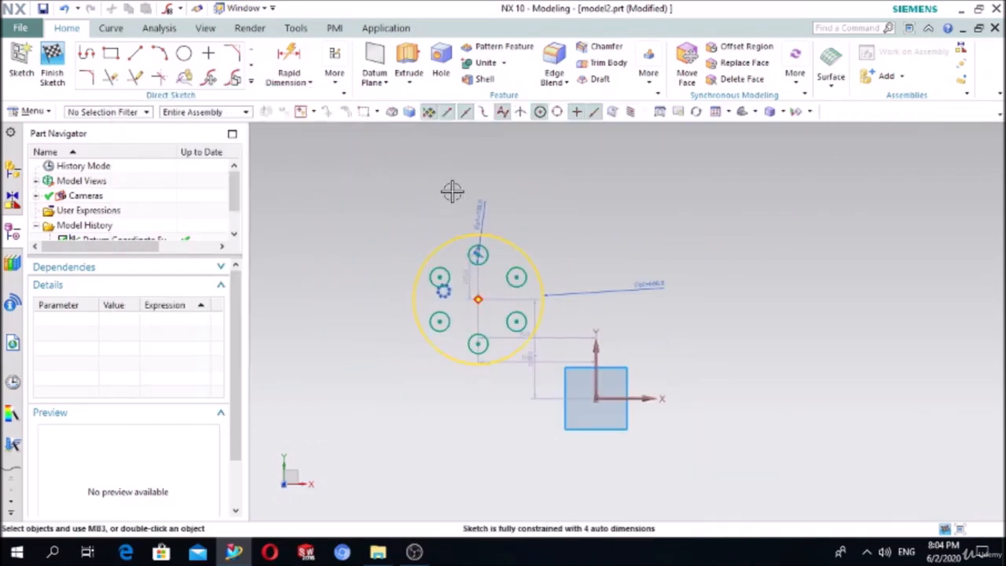
pyautogui.scroll(1, 452, 191)
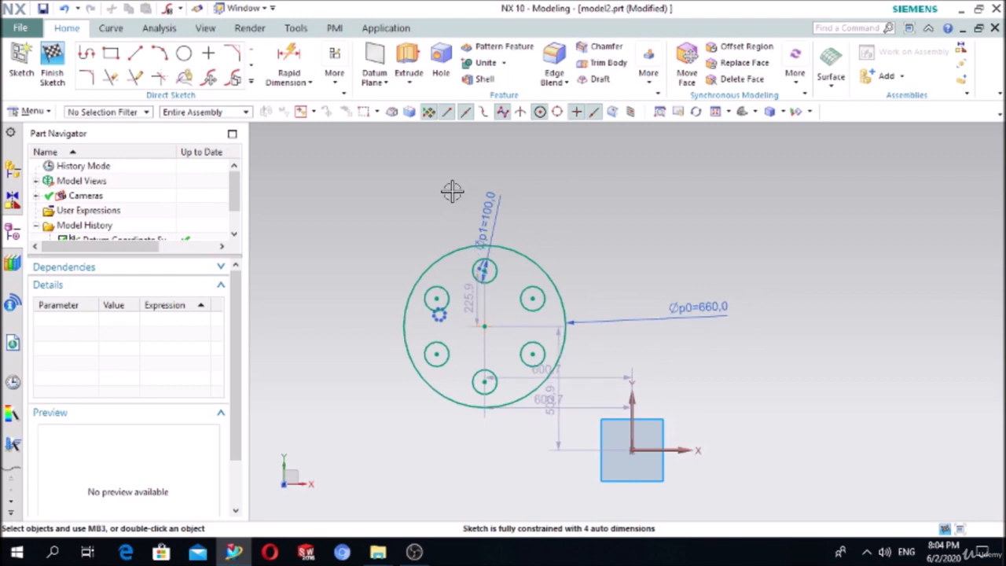